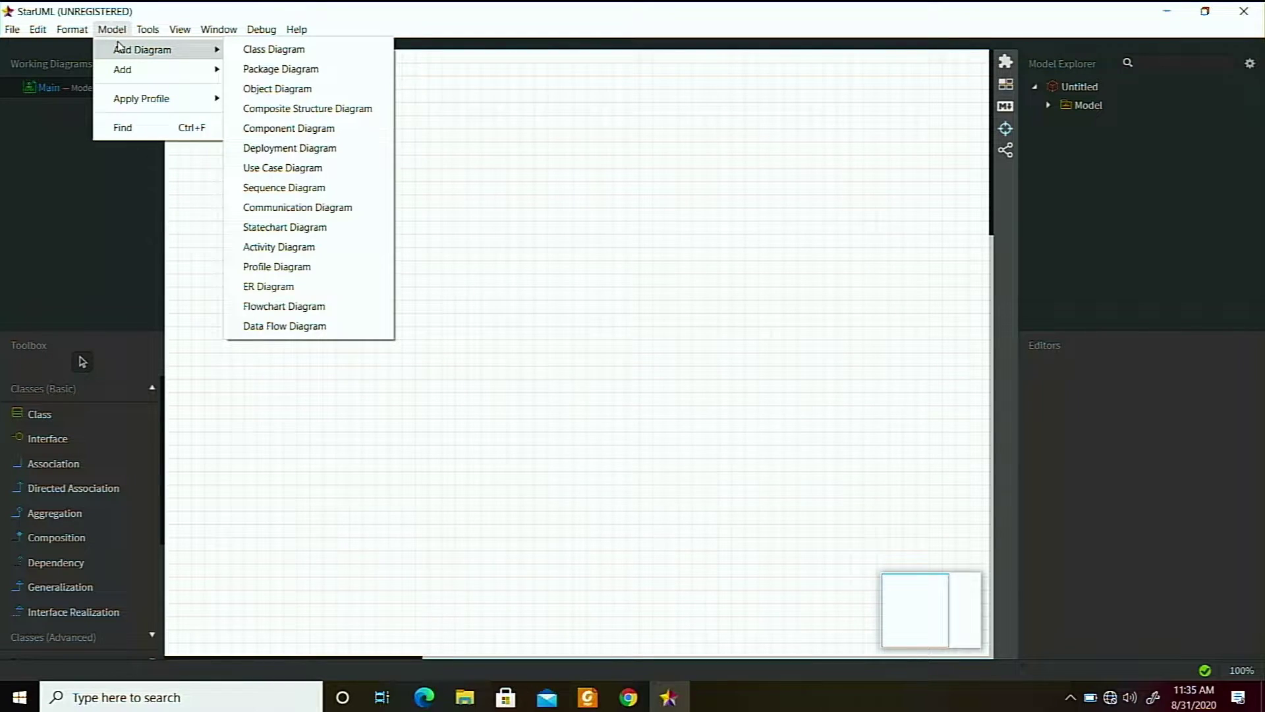
Create a new project, maximize its window and continue with the evaluation version.
{"action": "left_click", "coordinate": [17, 29]}
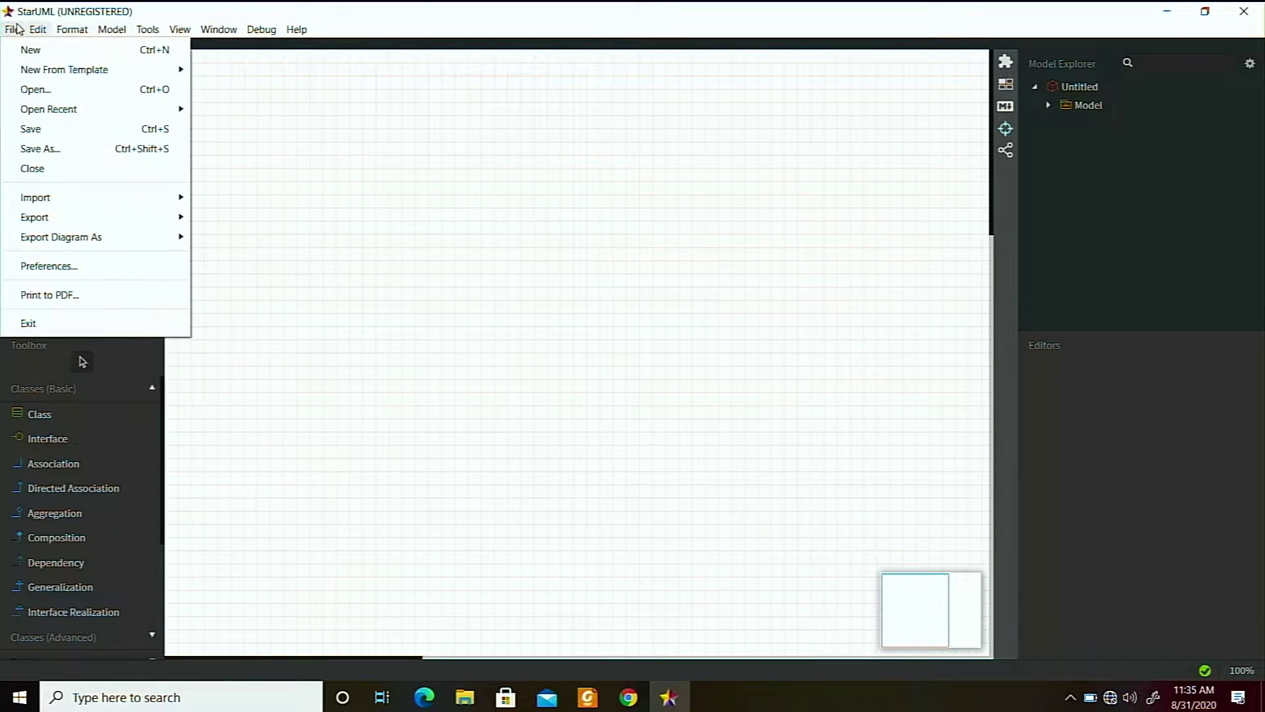
{"action": "left_click", "coordinate": [21, 58]}
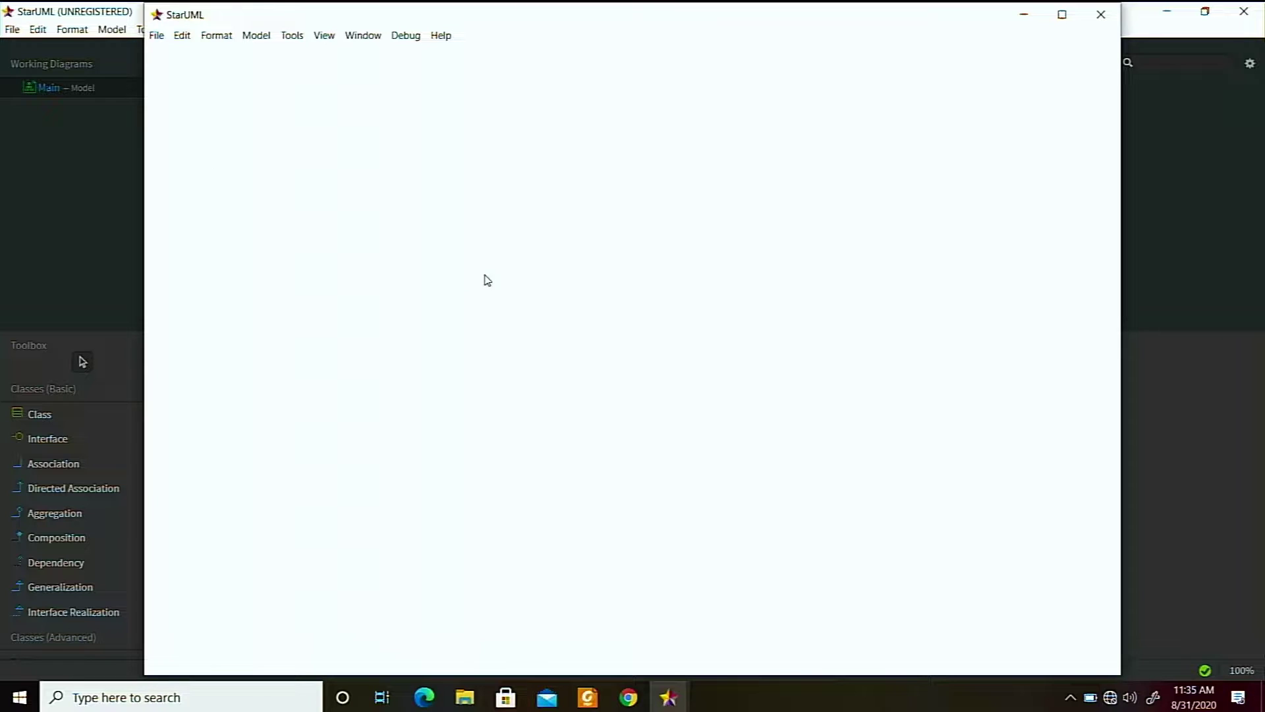
{"action": "left_click", "coordinate": [1063, 16]}
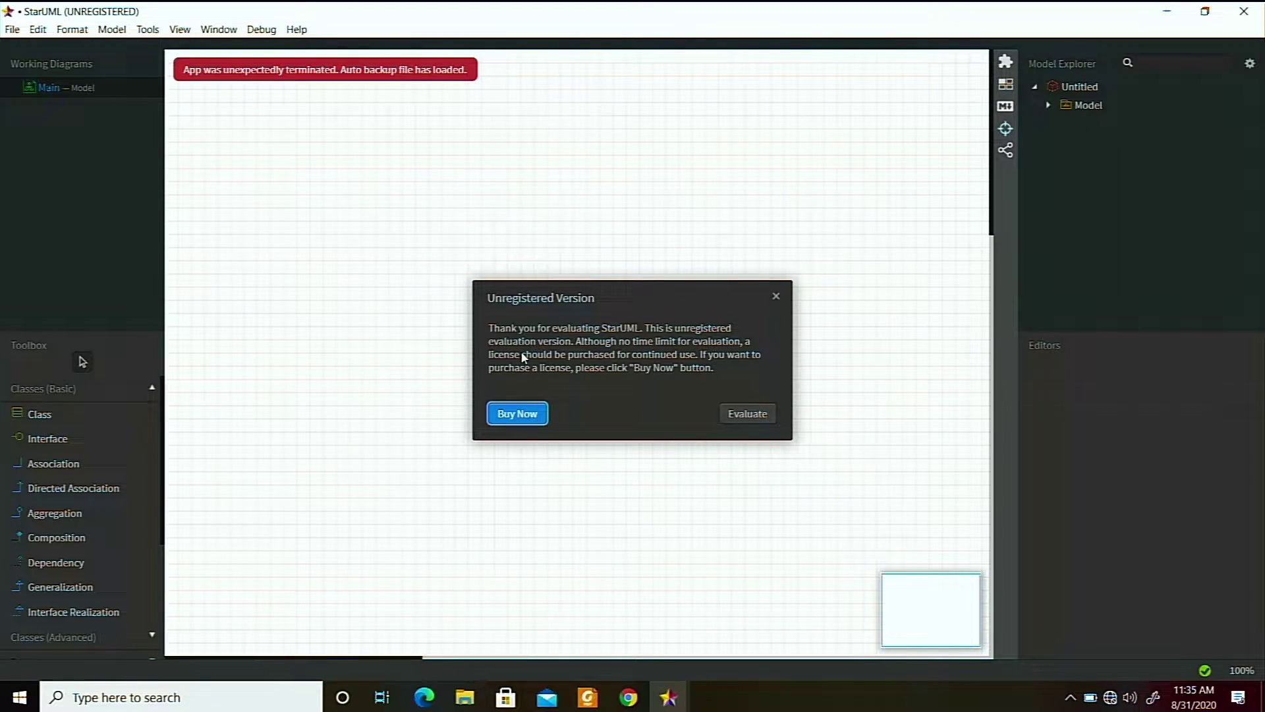
{"action": "left_click", "coordinate": [746, 415]}
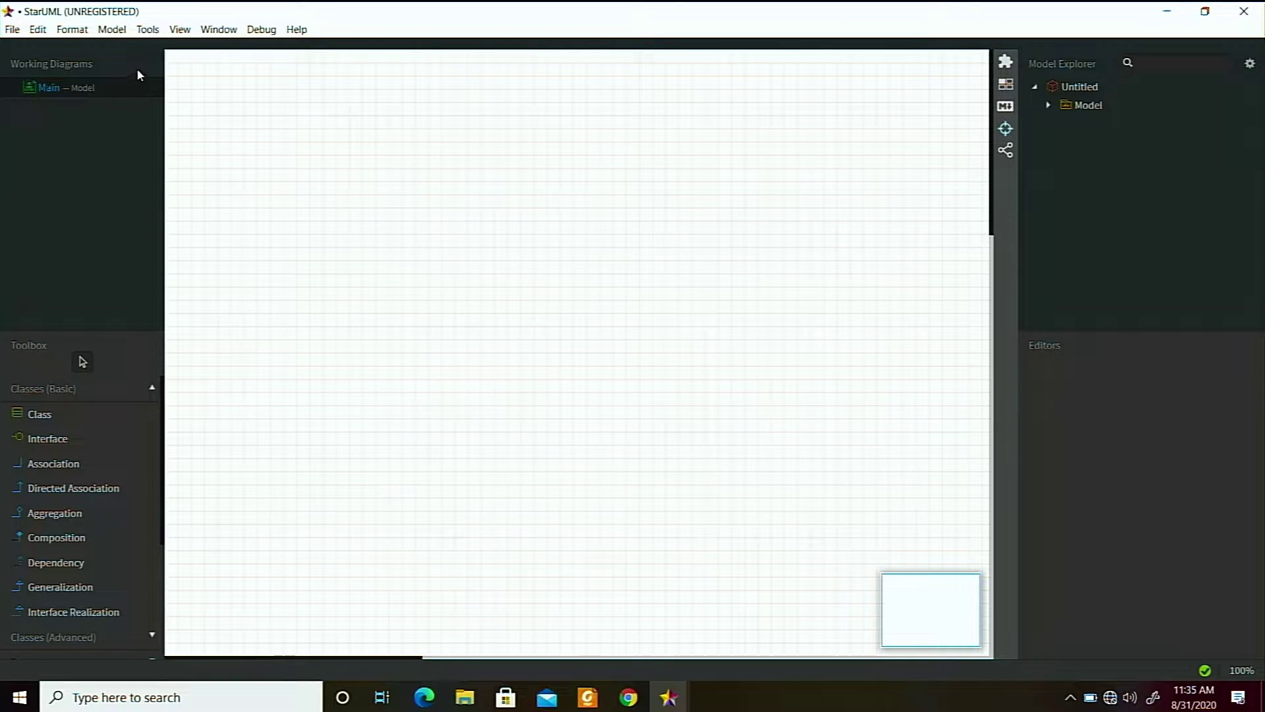
Add a use case diagram to the new project.
{"action": "left_click", "coordinate": [111, 29]}
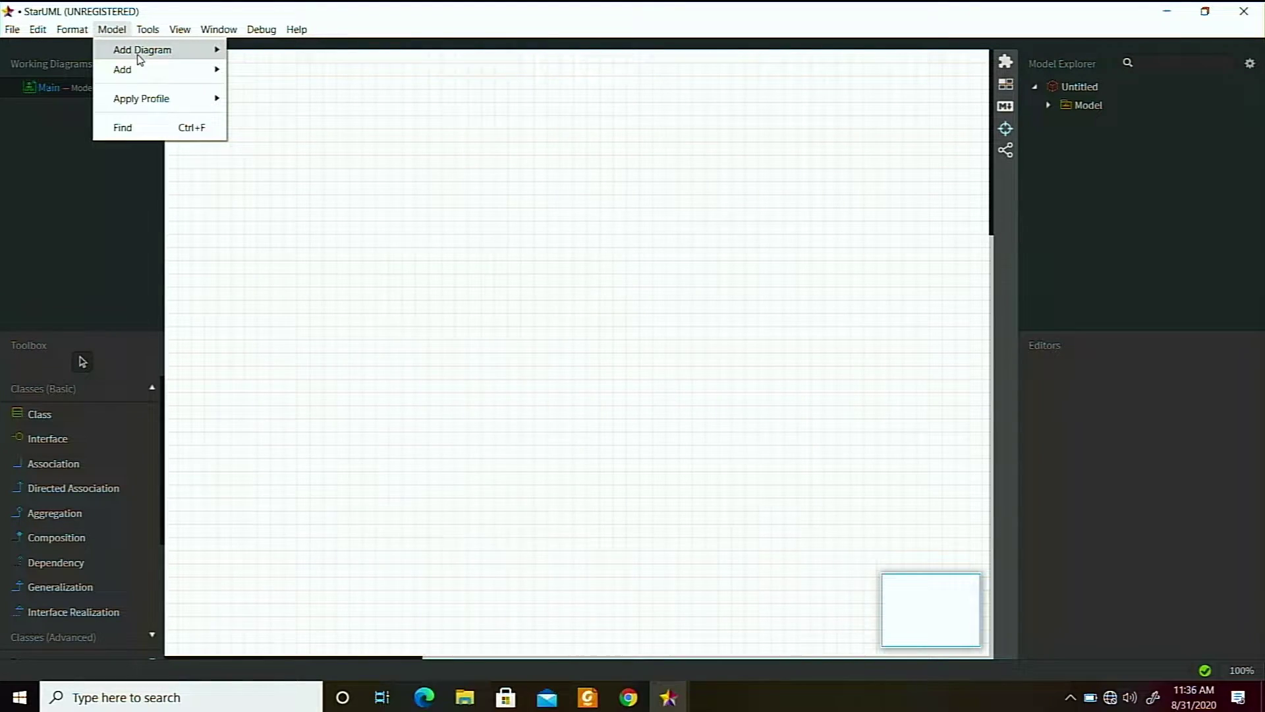
{"action": "mouse_move", "coordinate": [140, 58]}
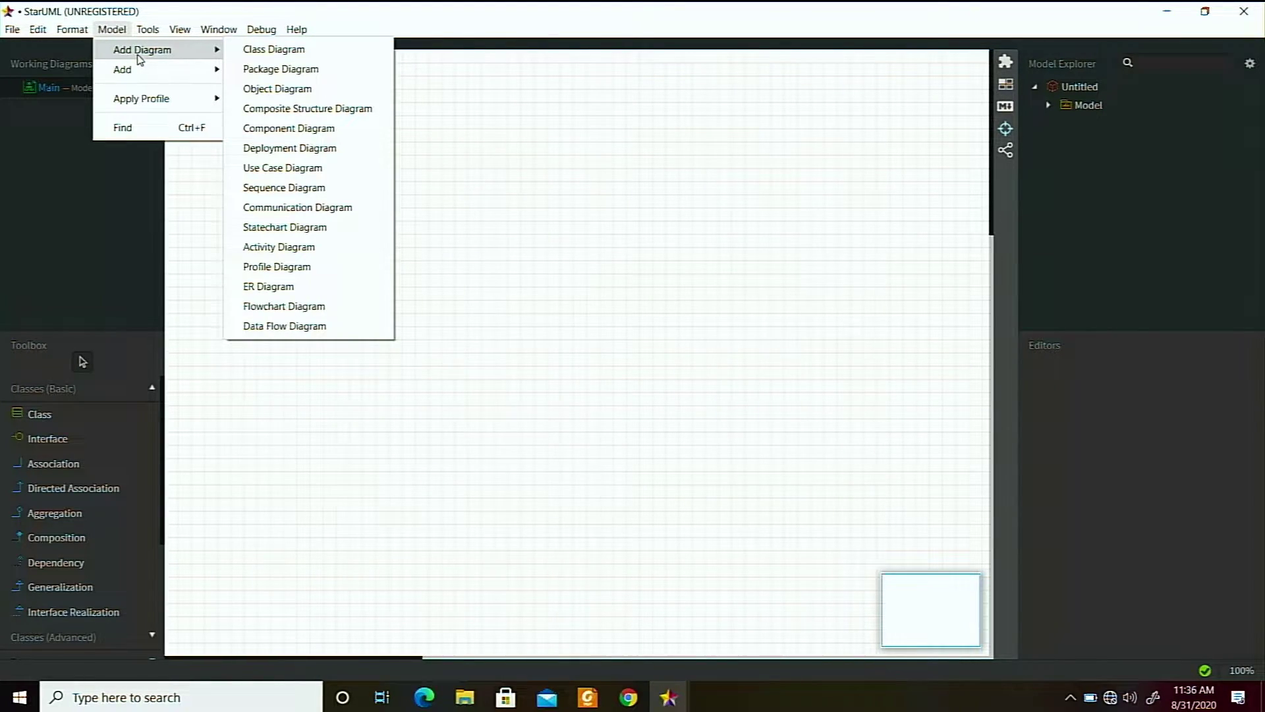
{"action": "left_click", "coordinate": [296, 169]}
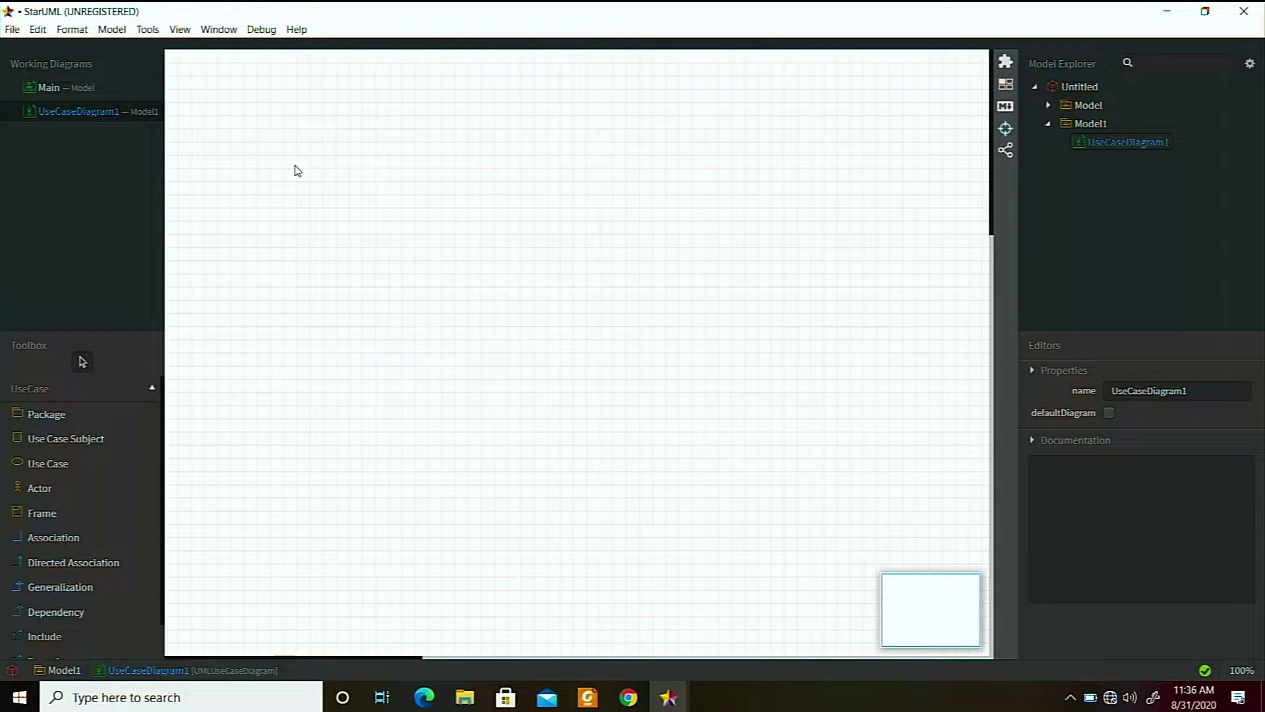
Draw a large use case subject boundary in the middle of the diagram, leaving room for actors on both sides.
{"action": "left_click", "coordinate": [56, 440]}
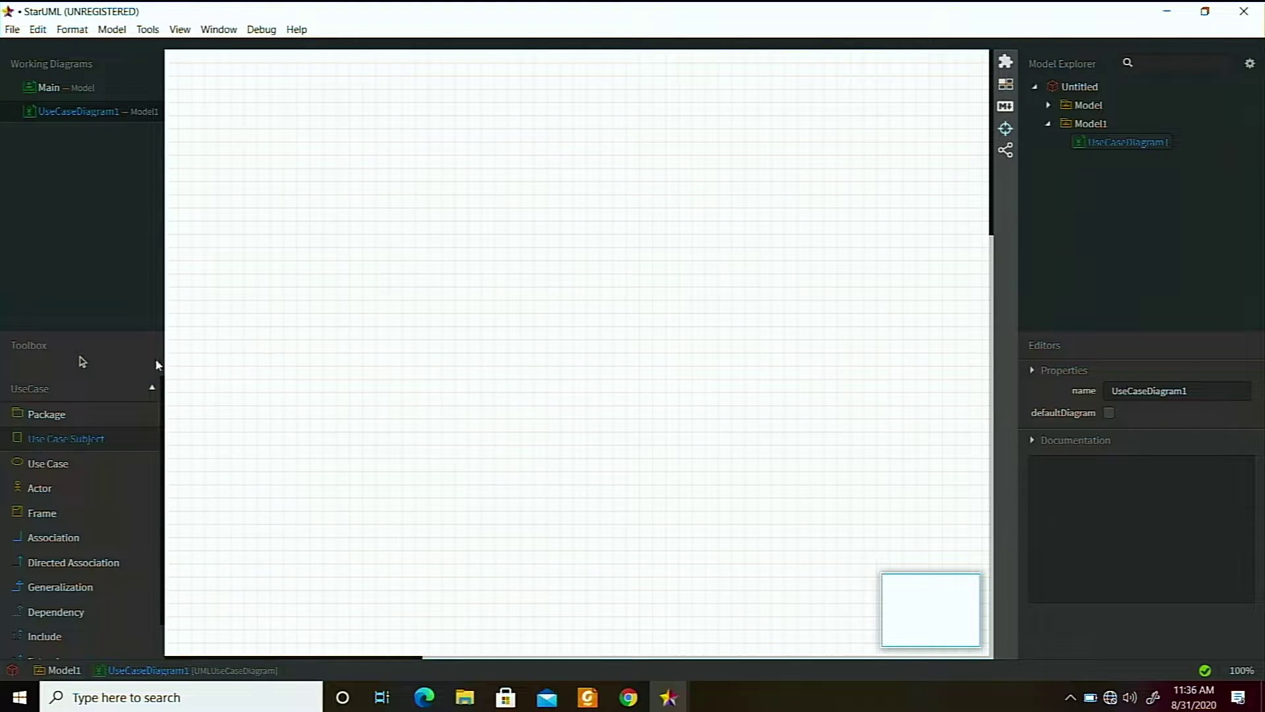
{"action": "left_click", "coordinate": [249, 213]}
{"action": "right_click", "coordinate": [253, 215]}
{"action": "left_click", "coordinate": [410, 182]}
{"action": "left_click", "coordinate": [318, 239]}
{"action": "left_click_drag", "start_coordinate": [310, 216], "coordinate": [841, 626]}
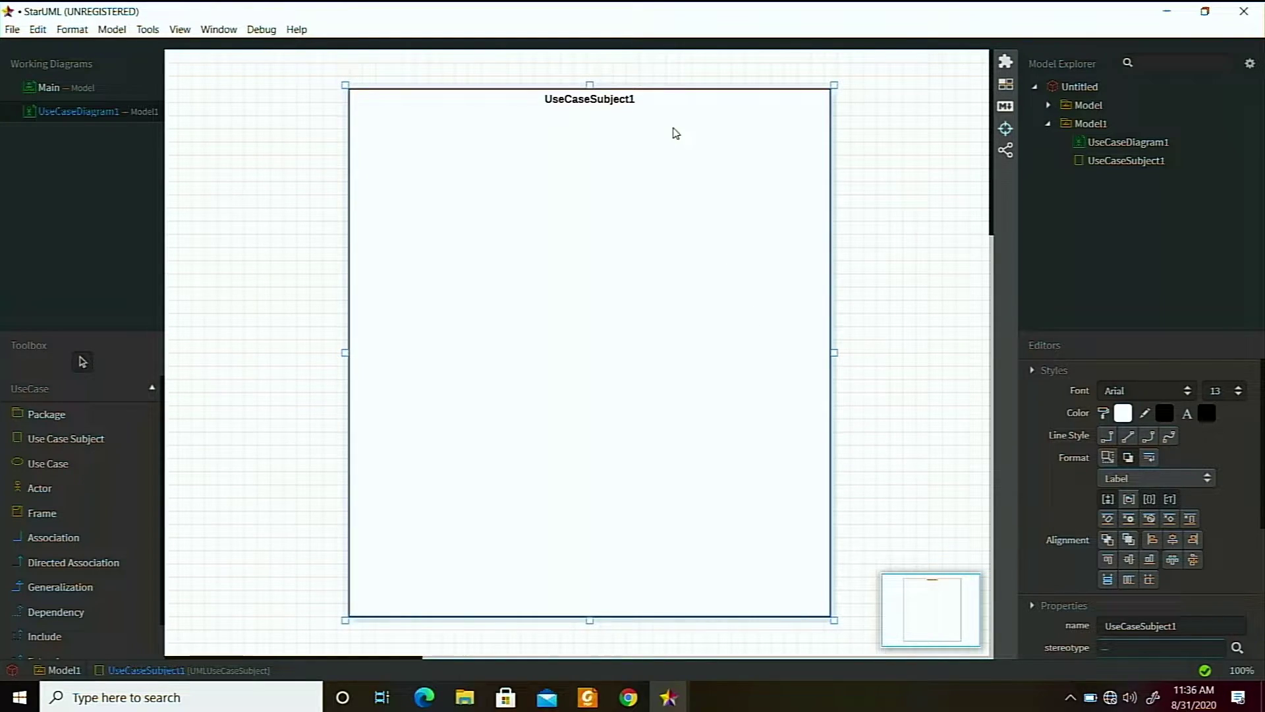
Rename the use case subject to "Transaksi ATM".
{"action": "double_click", "coordinate": [628, 102]}
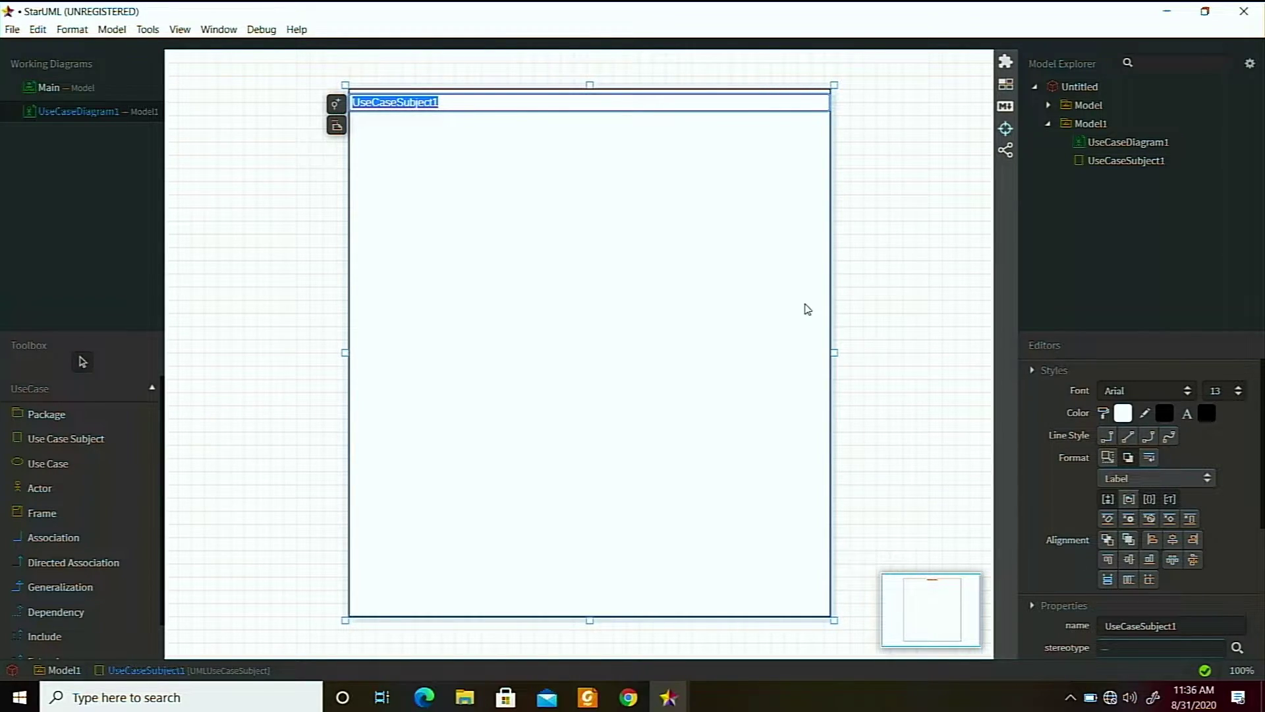
{"action": "type", "text": "Transak"}
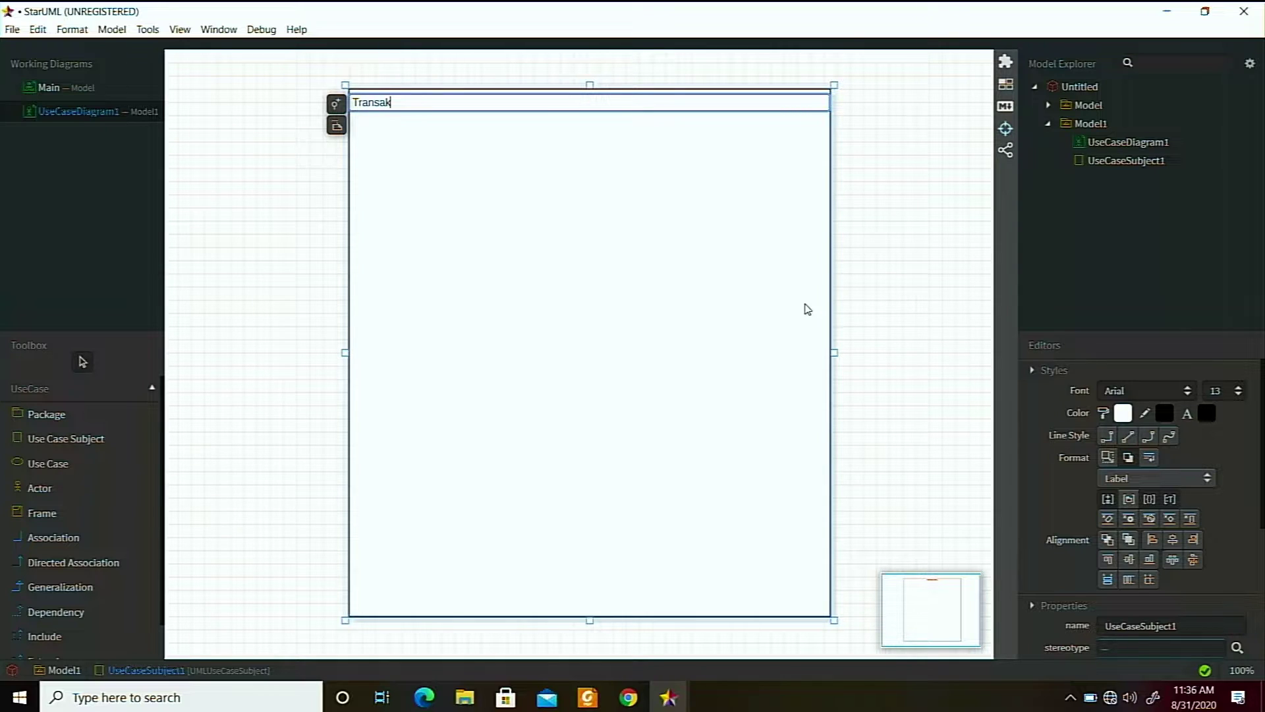
{"action": "type", "text": "si ATM"}
{"action": "key", "text": "Return"}
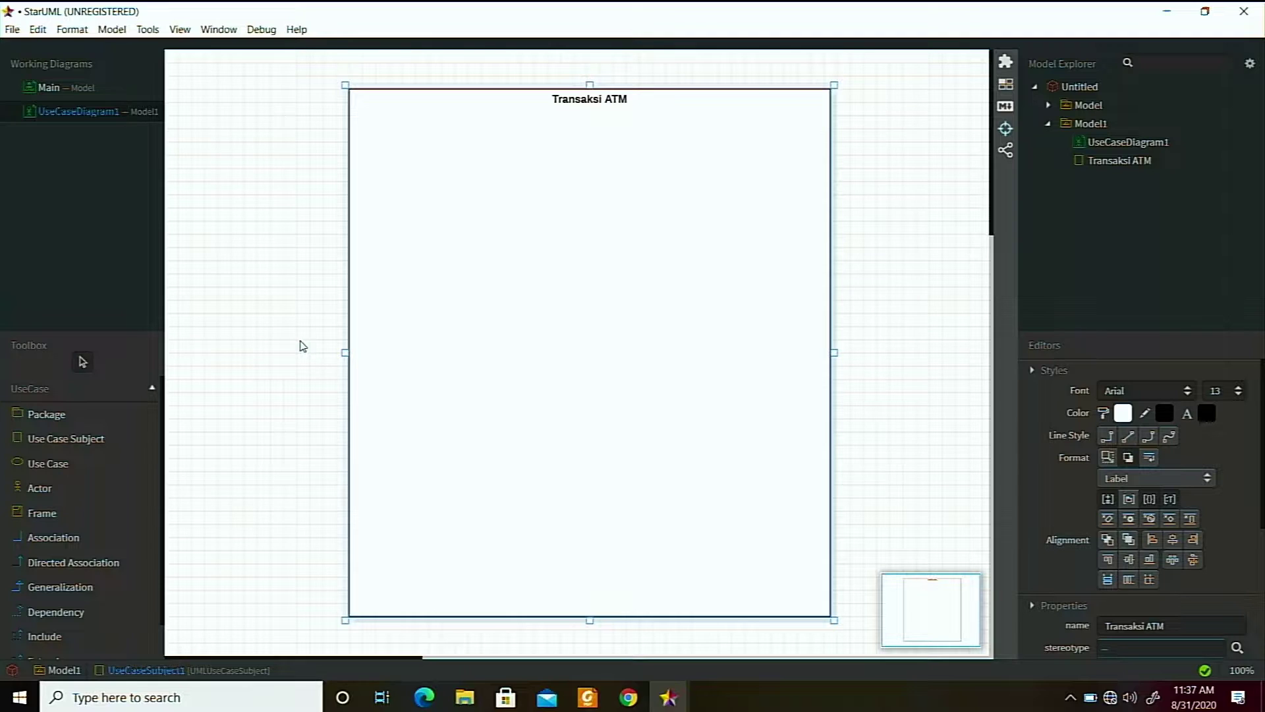
{"action": "left_click", "coordinate": [82, 463]}
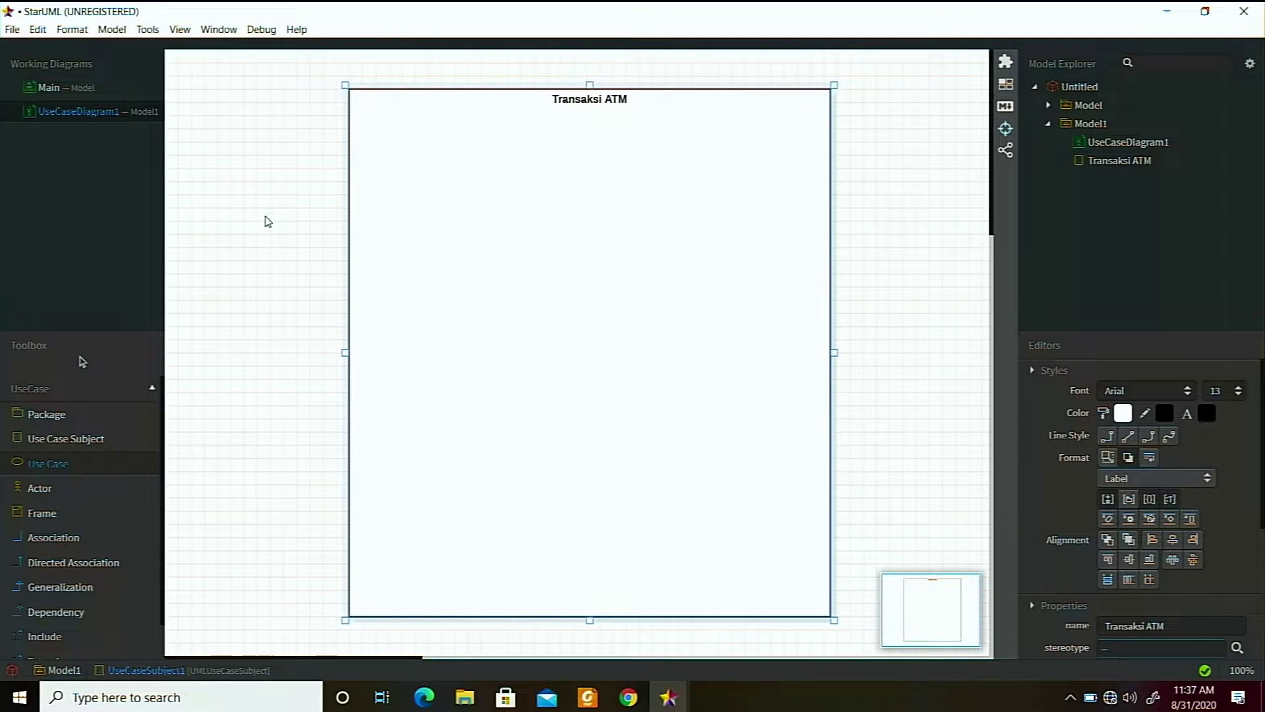
{"action": "left_click", "coordinate": [266, 213]}
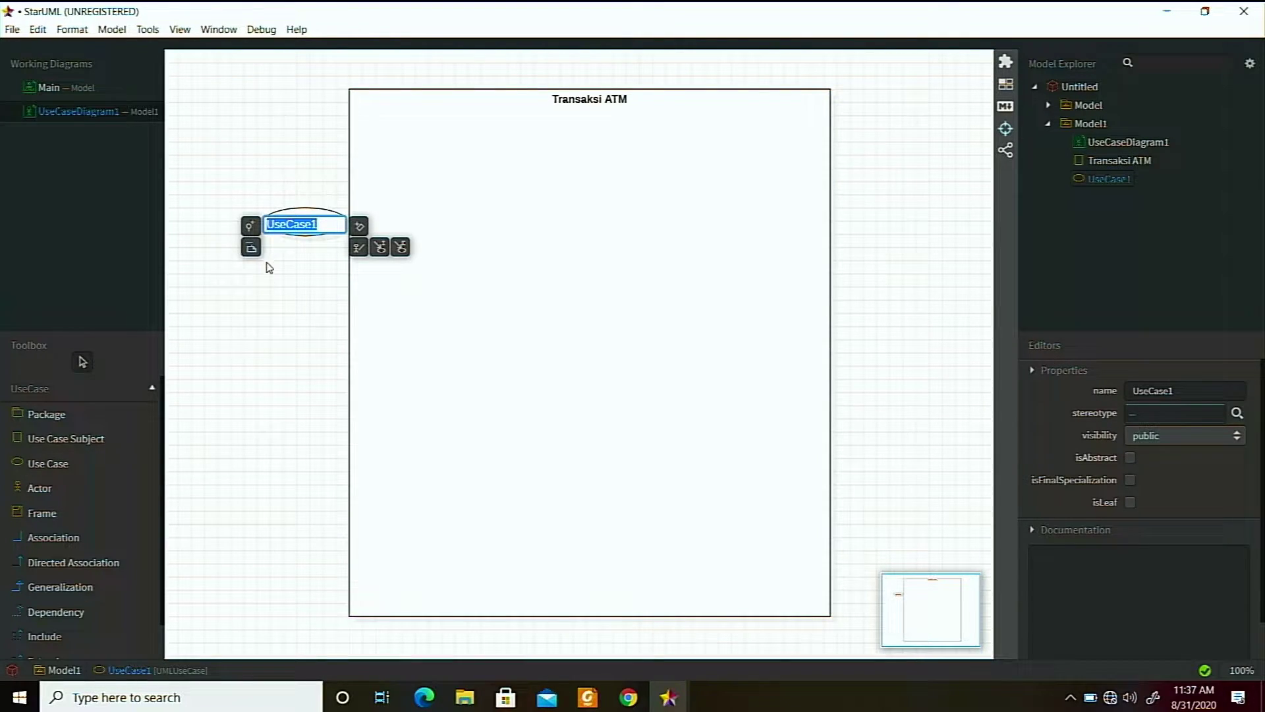
{"action": "left_click", "coordinate": [297, 241]}
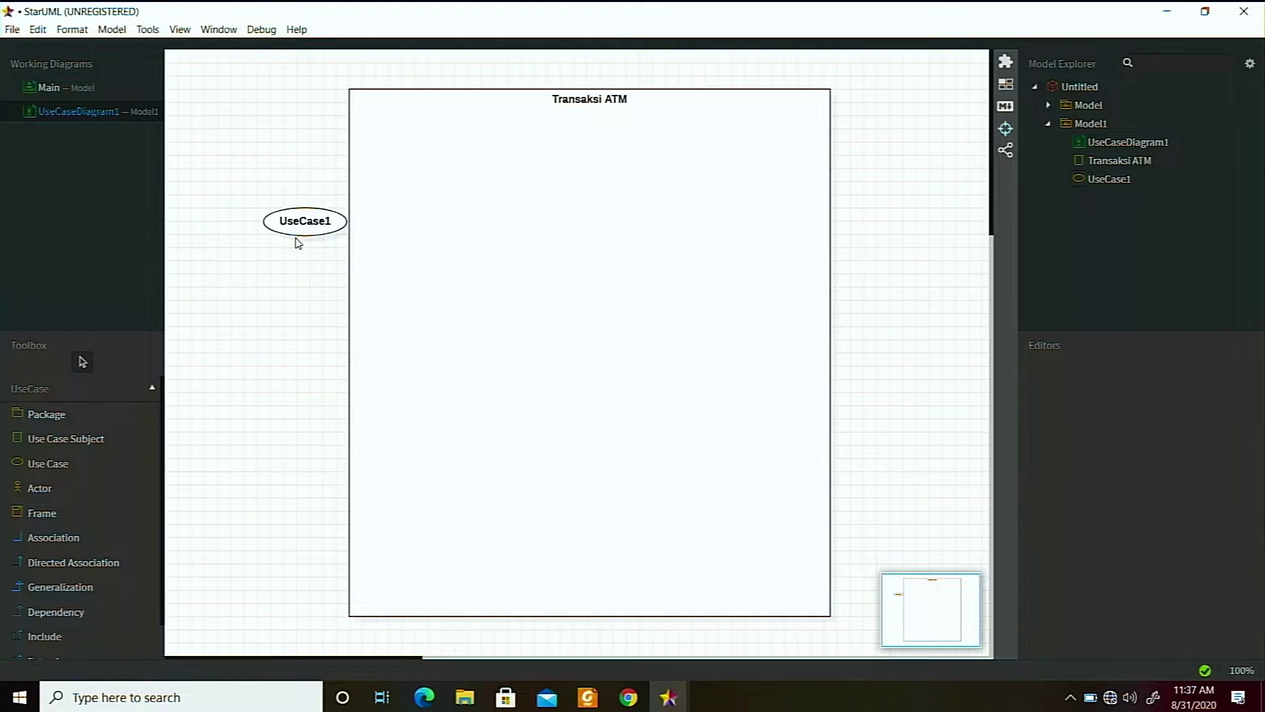
{"action": "left_click", "coordinate": [305, 225]}
{"action": "key", "text": "Delete"}
Add an actor named "Nasabah" to the left of the subject boundary's upper part.
{"action": "left_click", "coordinate": [57, 488]}
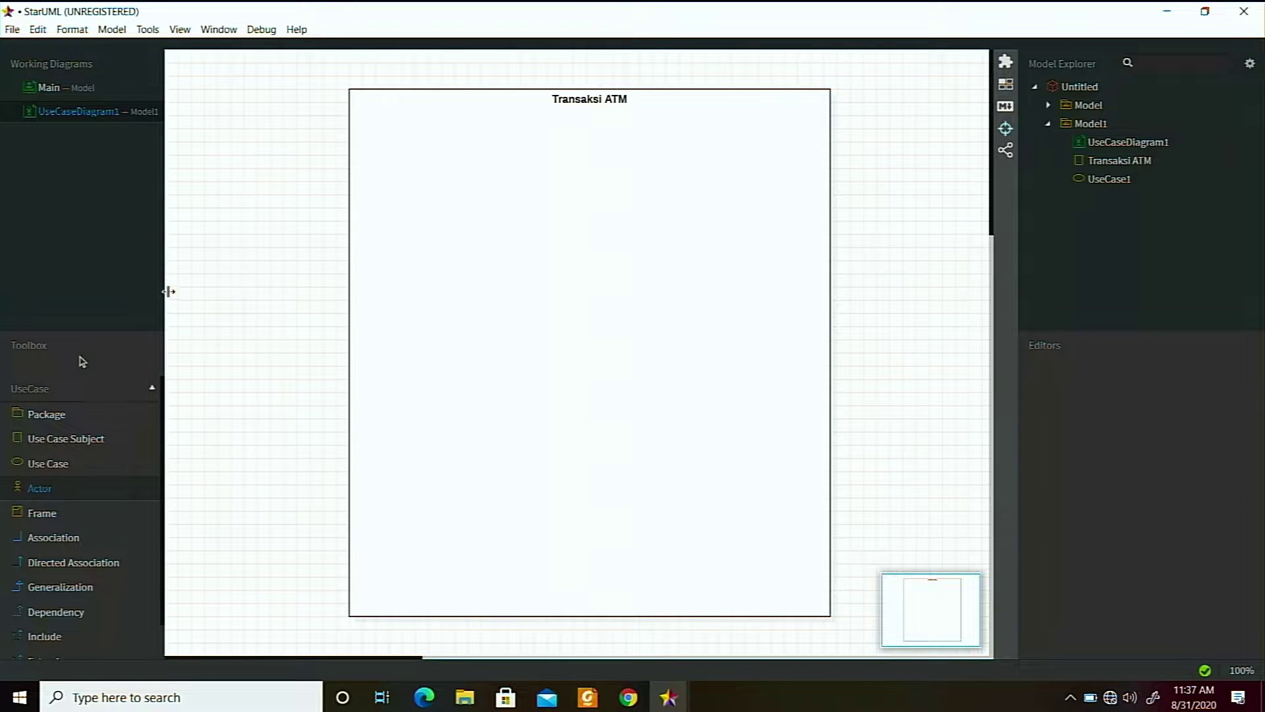
{"action": "left_click", "coordinate": [245, 222]}
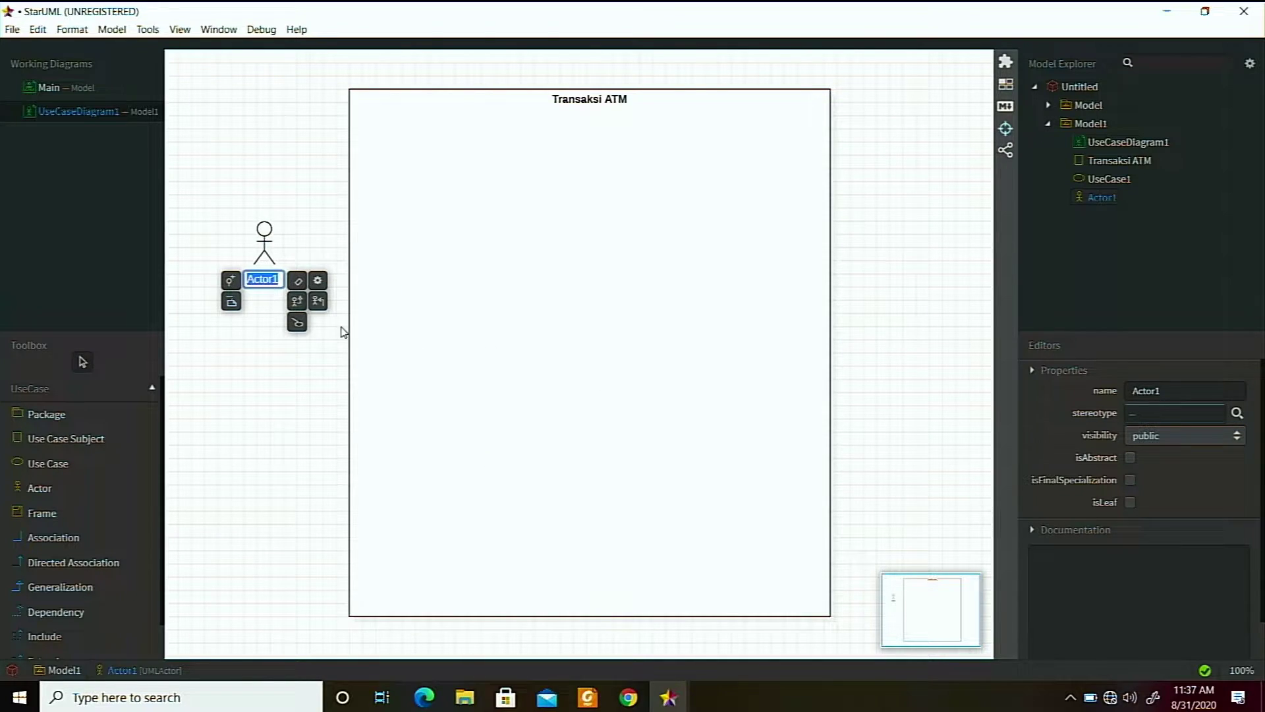
{"action": "type", "text": "Nasabah"}
{"action": "left_click", "coordinate": [233, 398]}
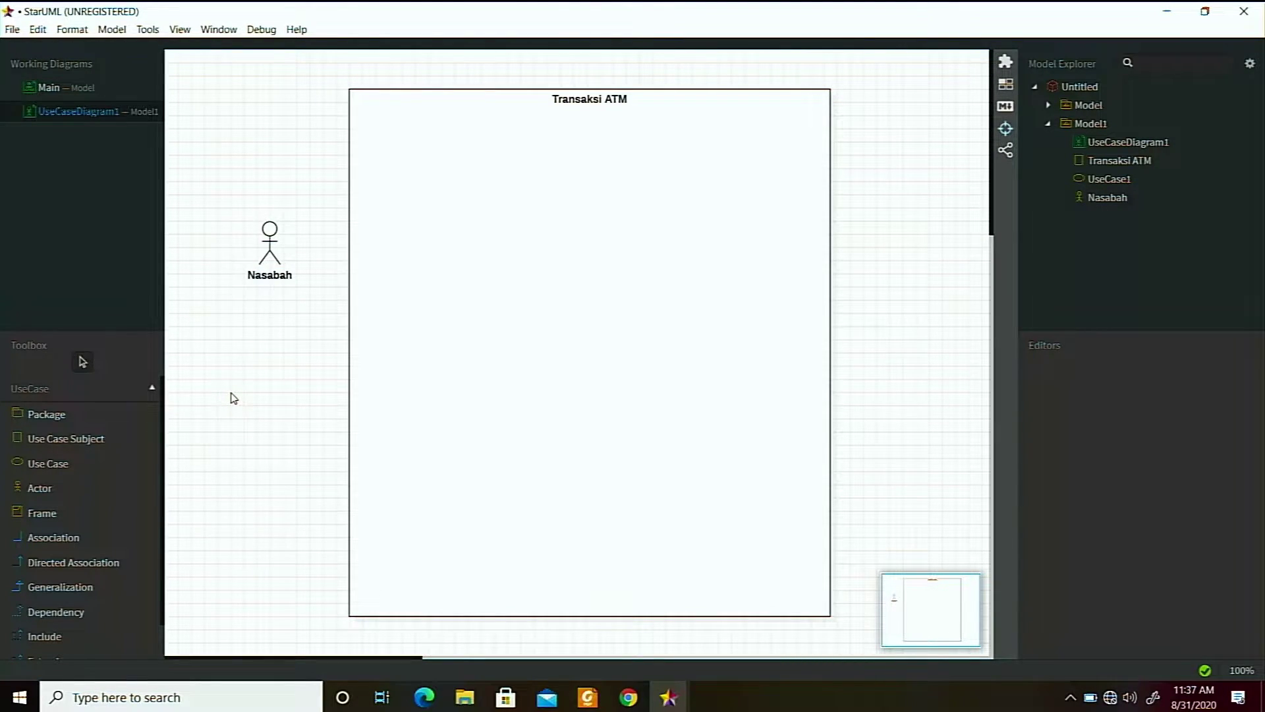
{"action": "left_click", "coordinate": [64, 465]}
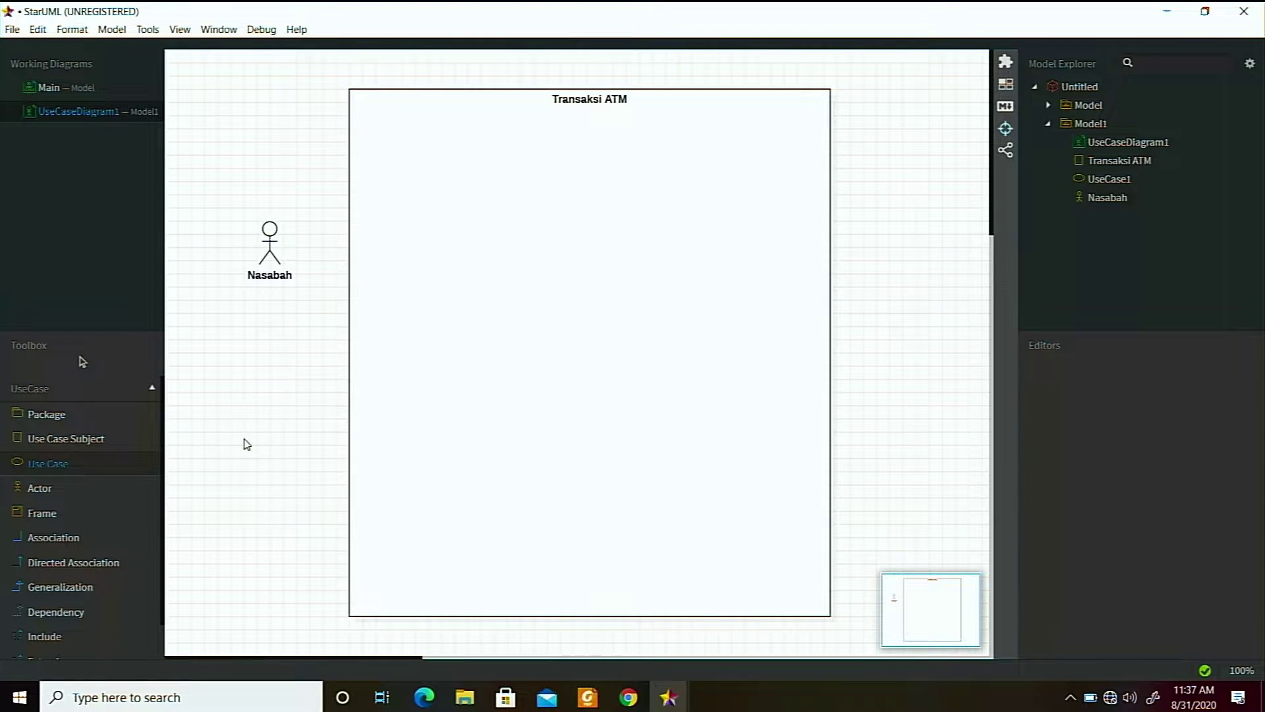
{"action": "left_click", "coordinate": [264, 511]}
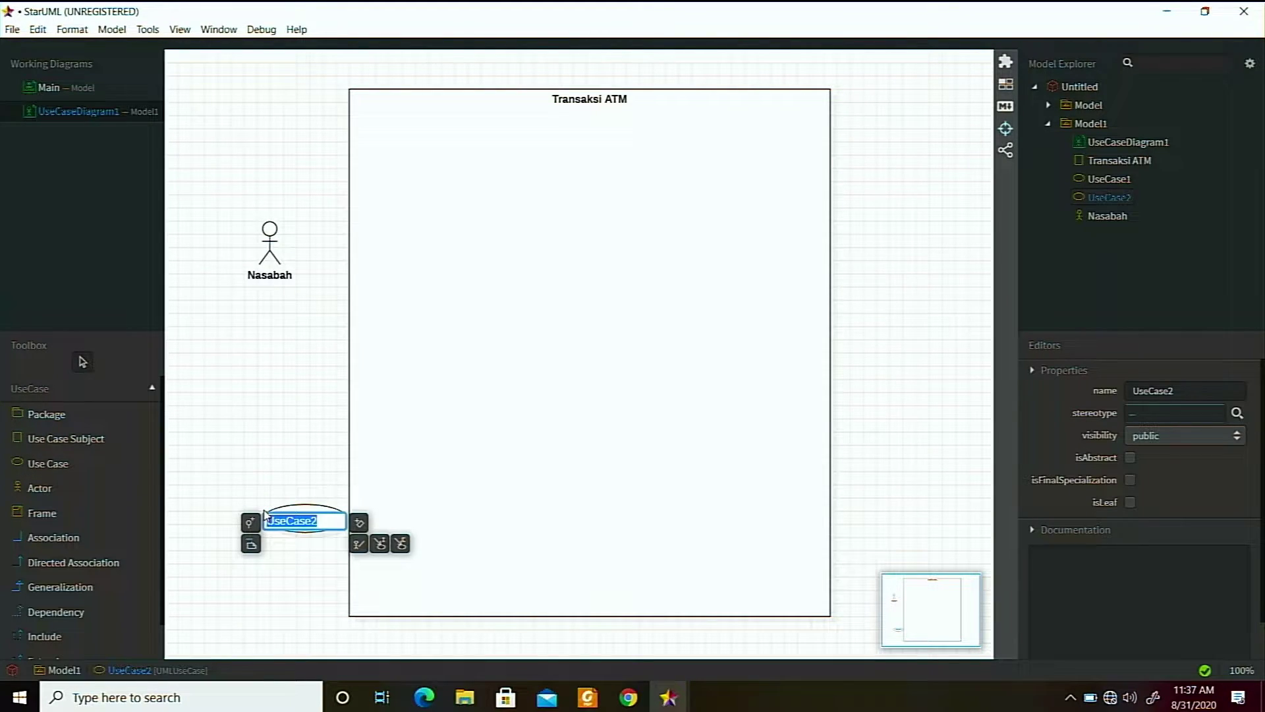
{"action": "left_click", "coordinate": [307, 481]}
{"action": "left_click", "coordinate": [299, 514]}
{"action": "key", "text": "Delete"}
Add an actor named "Teknisi" below Nasabah, beside the lower part of the subject boundary.
{"action": "left_click", "coordinate": [70, 487]}
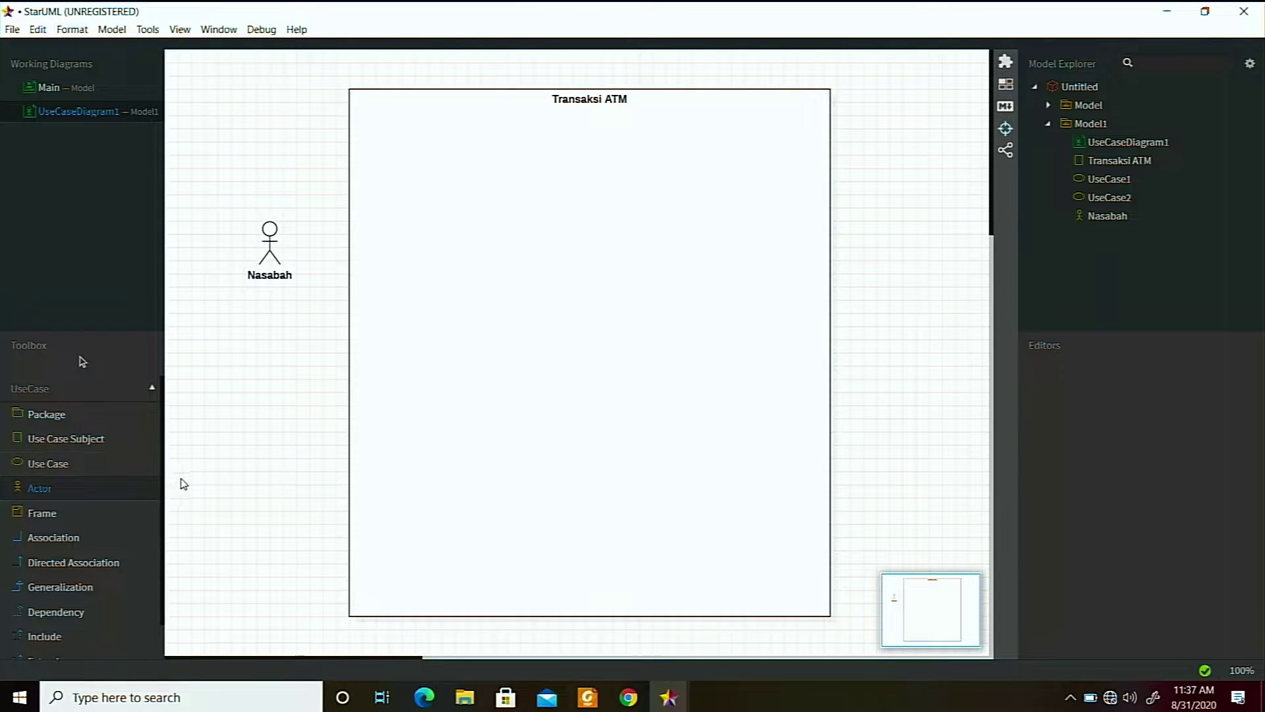
{"action": "left_click", "coordinate": [263, 514]}
{"action": "type", "text": "Teknisi"}
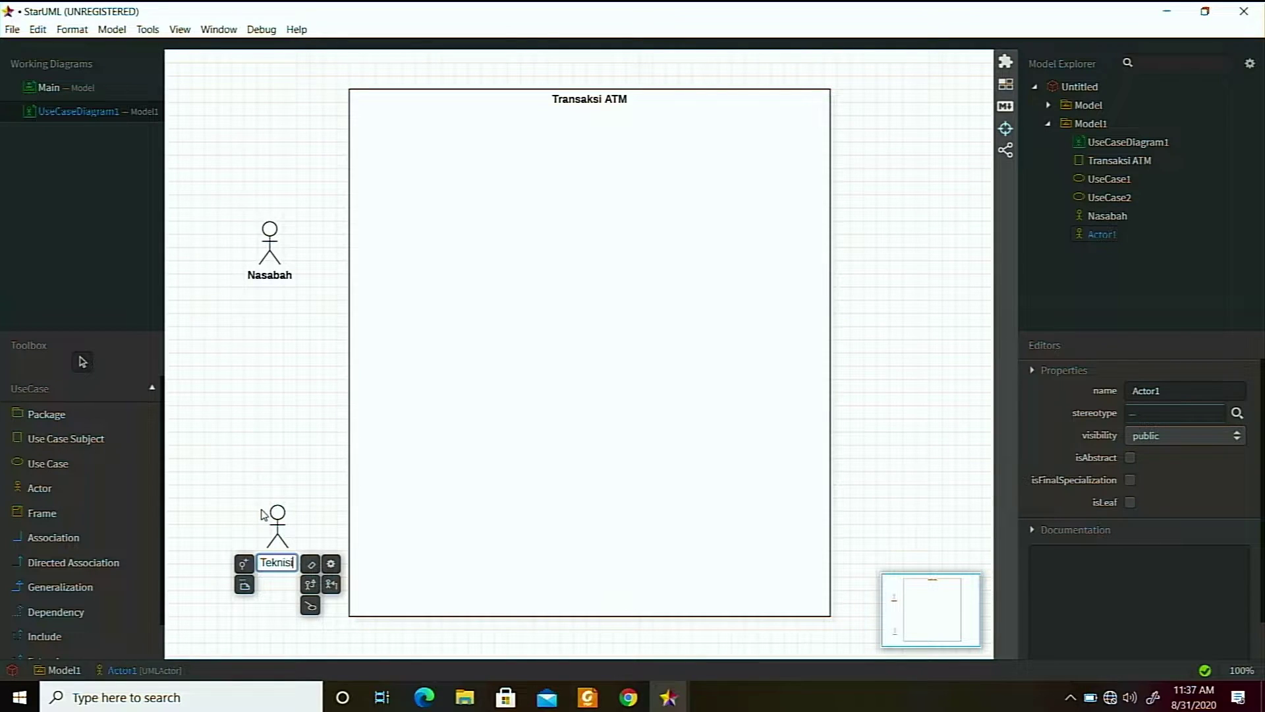
{"action": "left_click", "coordinate": [283, 456]}
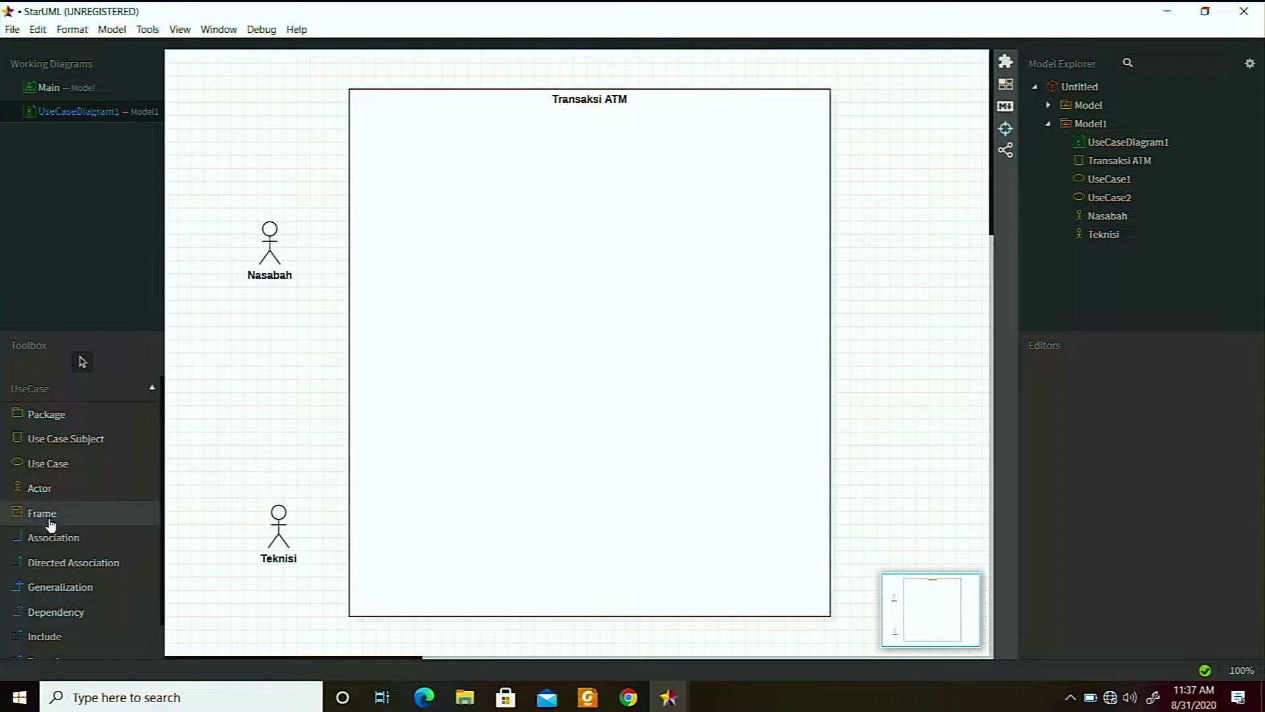
Add an actor named "Bank Aman" to the right of the subject boundary, about halfway down.
{"action": "left_click", "coordinate": [51, 497]}
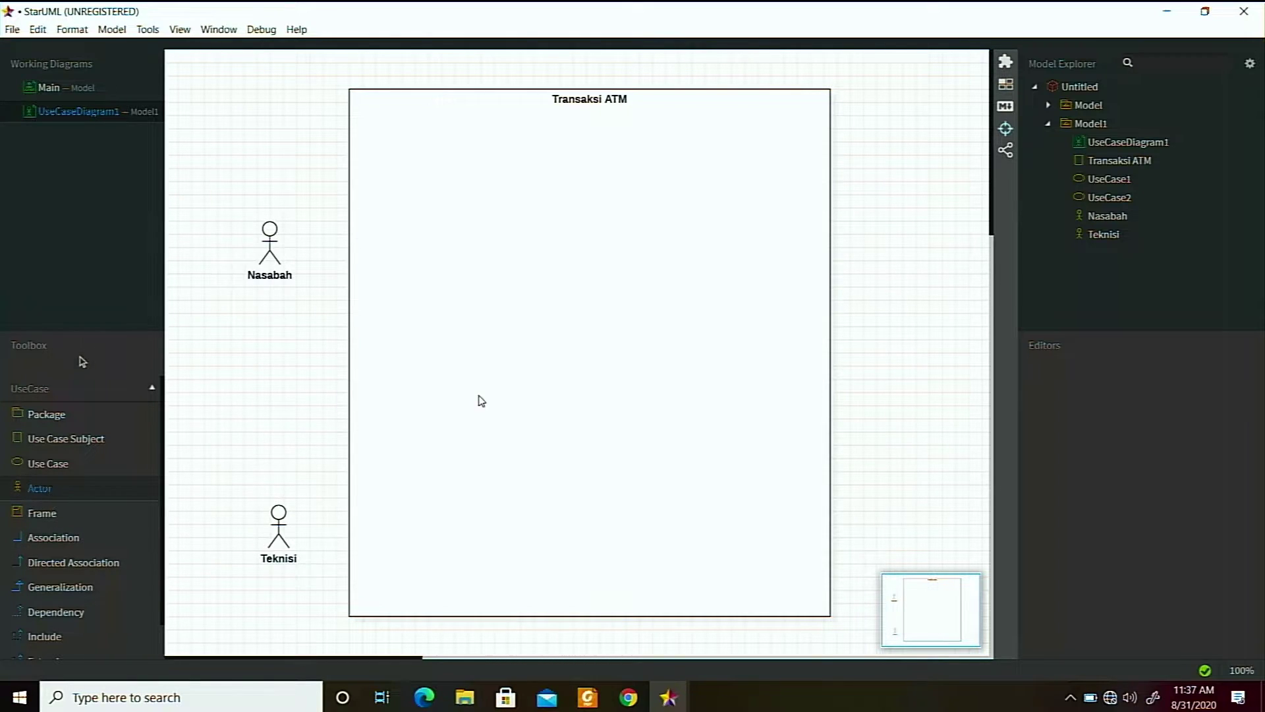
{"action": "left_click", "coordinate": [891, 351]}
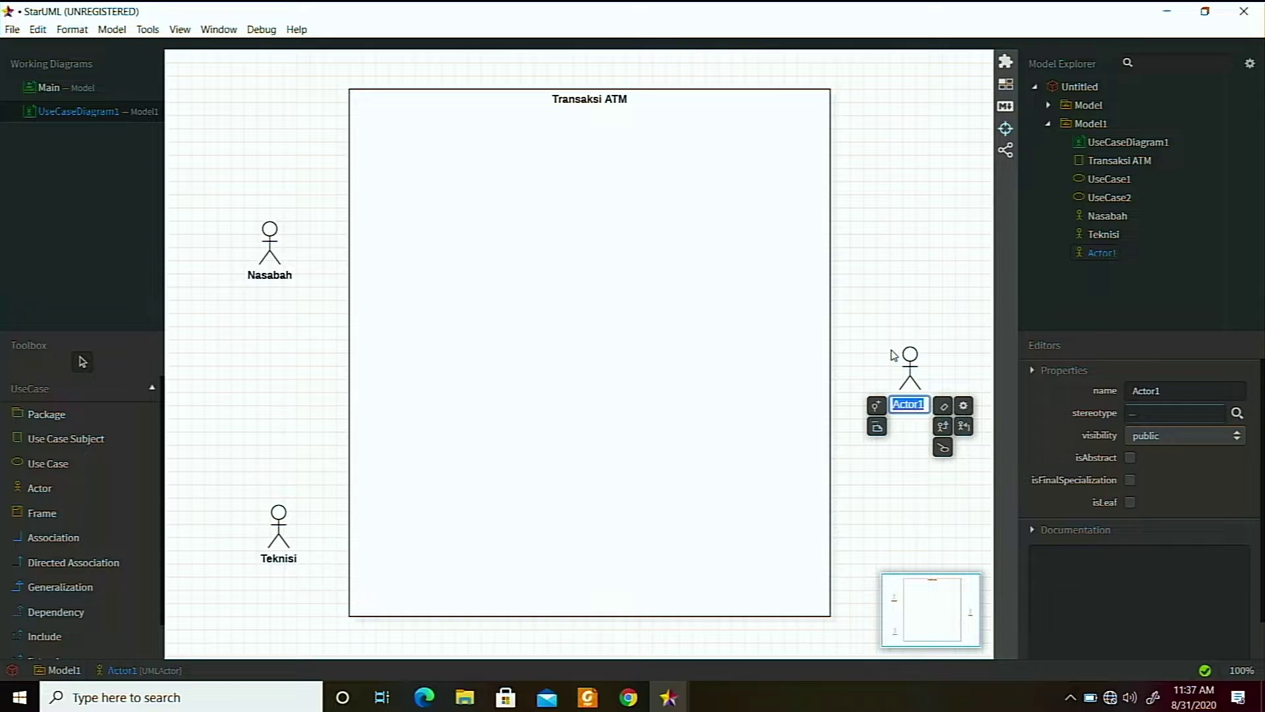
{"action": "type", "text": "Ban"}
{"action": "type", "text": "k Ama"}
{"action": "type", "text": "n"}
{"action": "left_click", "coordinate": [921, 289]}
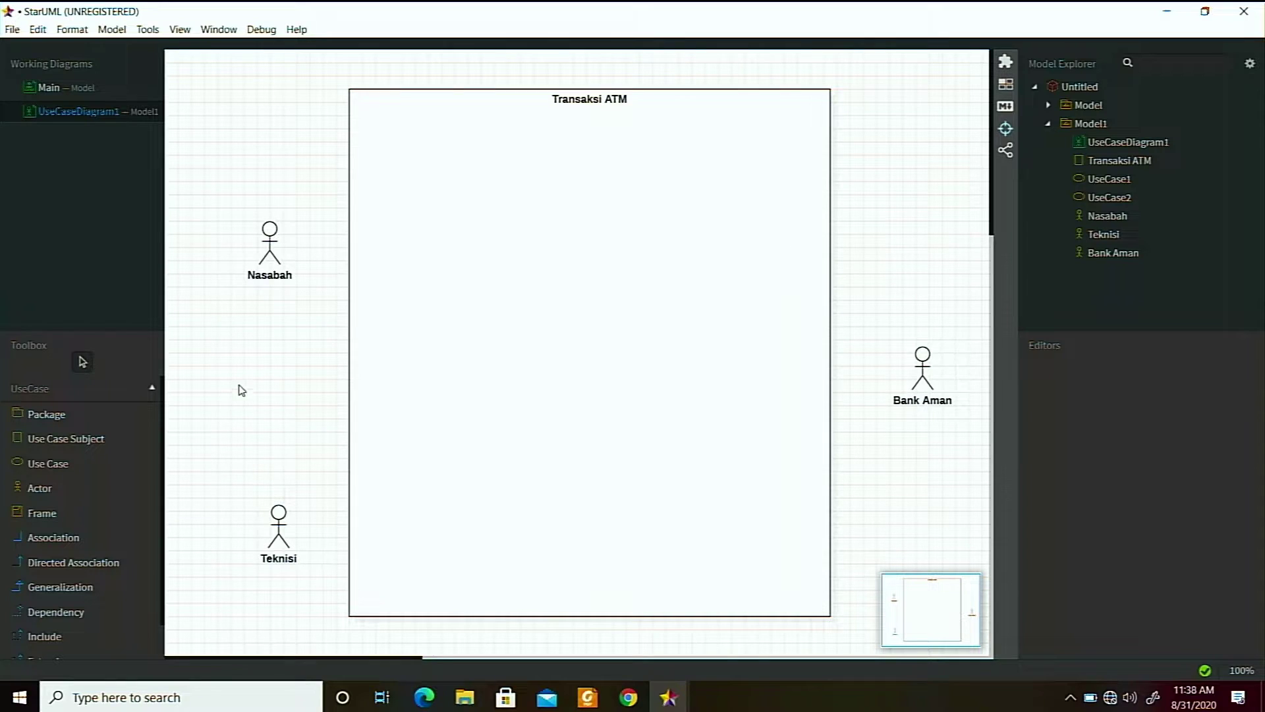
Add a use case named "Login" in the upper-left area inside the Transaksi ATM boundary.
{"action": "left_click", "coordinate": [66, 466]}
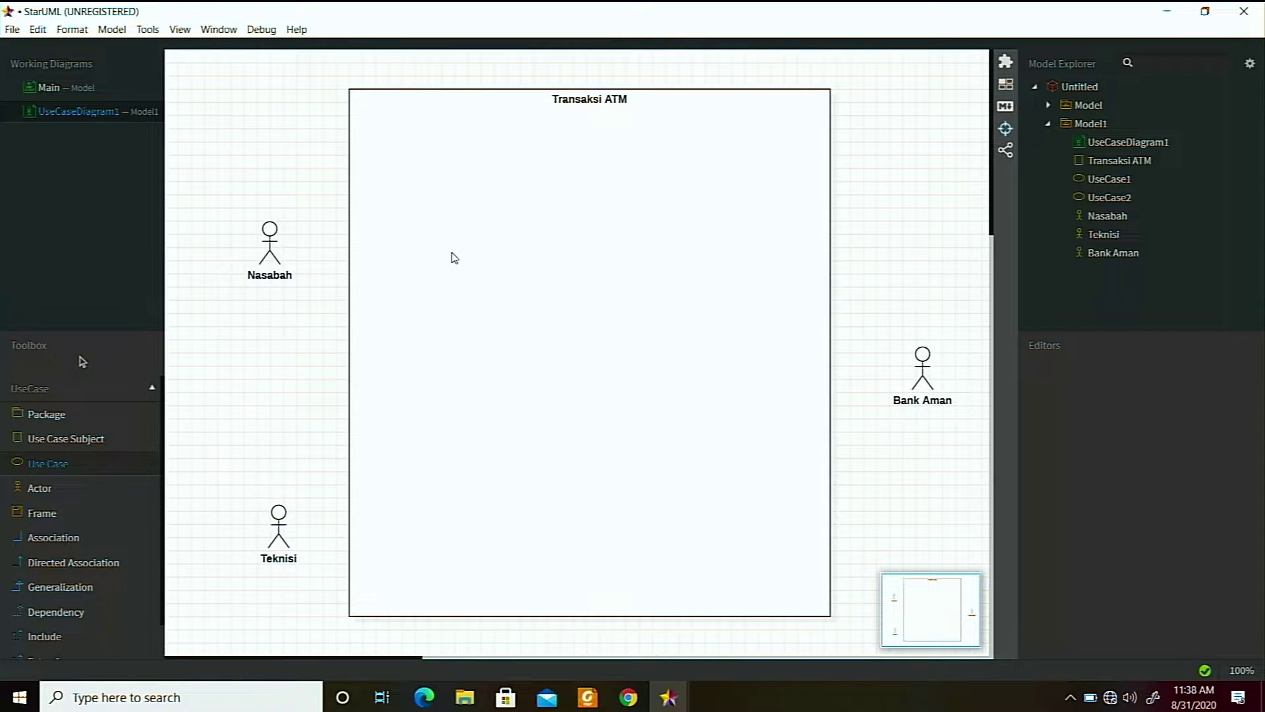
{"action": "left_click", "coordinate": [443, 173]}
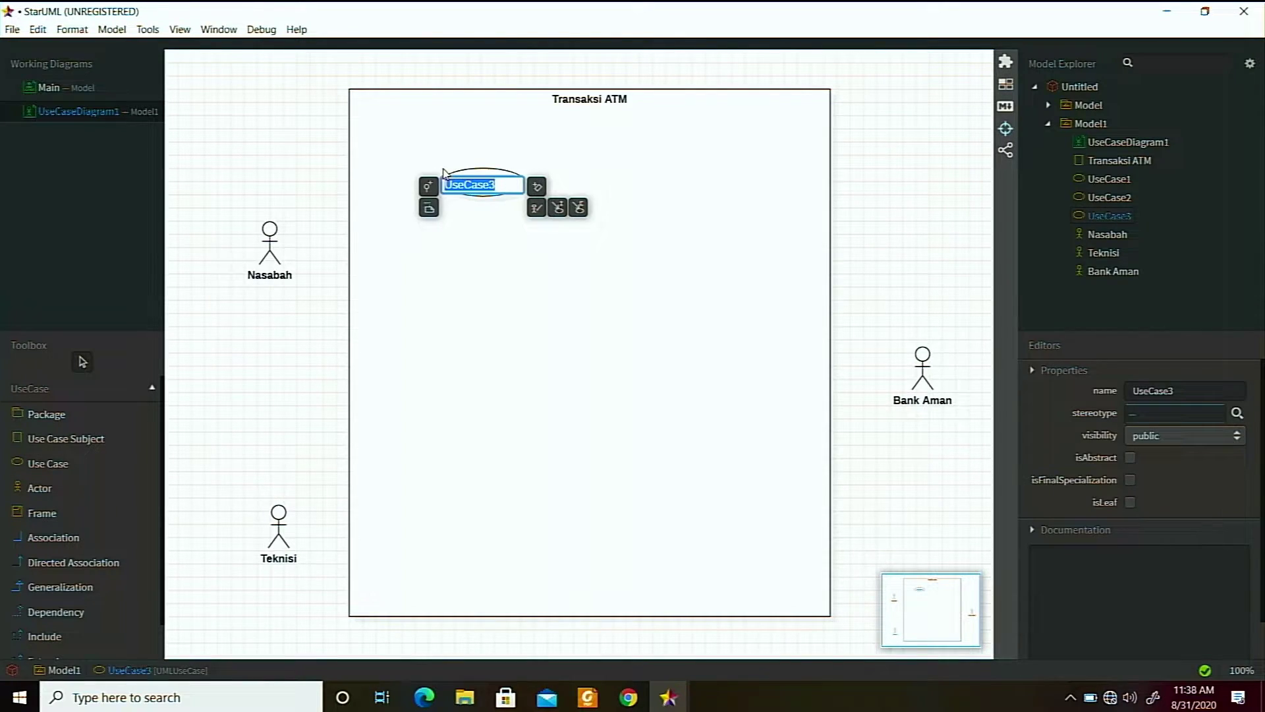
{"action": "type", "text": "Login"}
{"action": "left_click", "coordinate": [259, 179]}
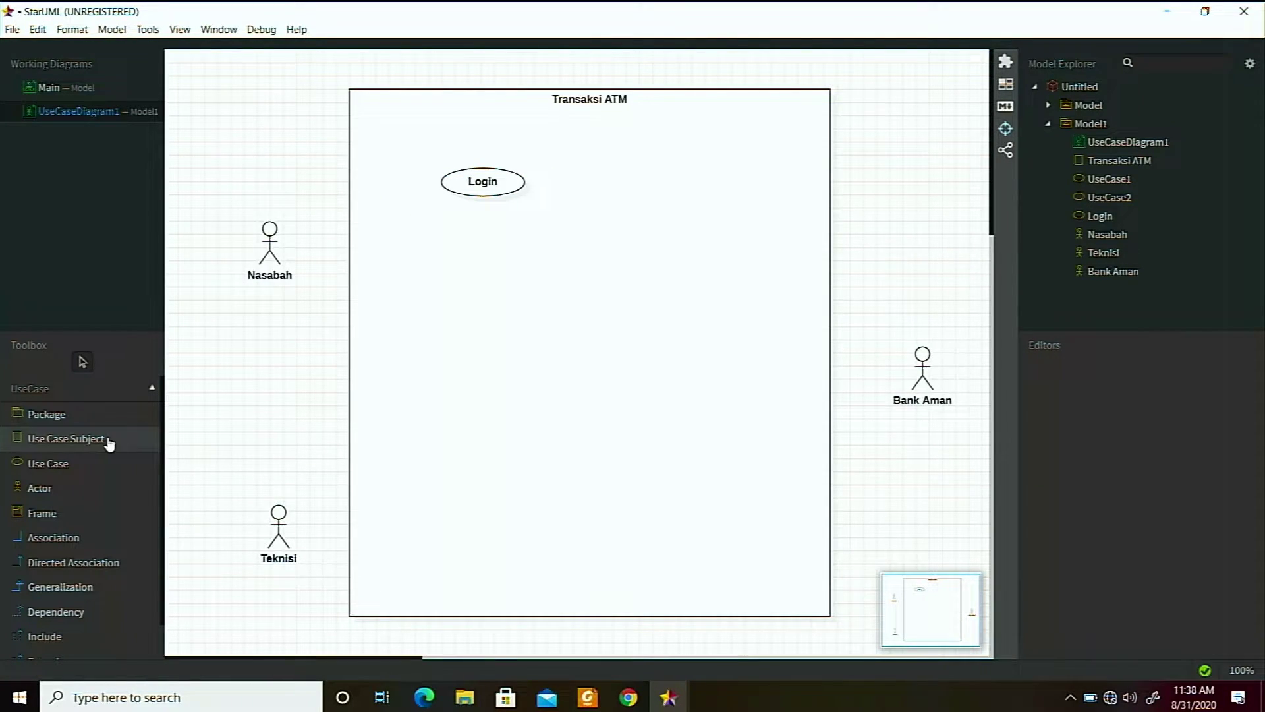
Add a use case named "verifikasi pin" in the upper-right area inside the Transaksi ATM boundary.
{"action": "left_click", "coordinate": [56, 465]}
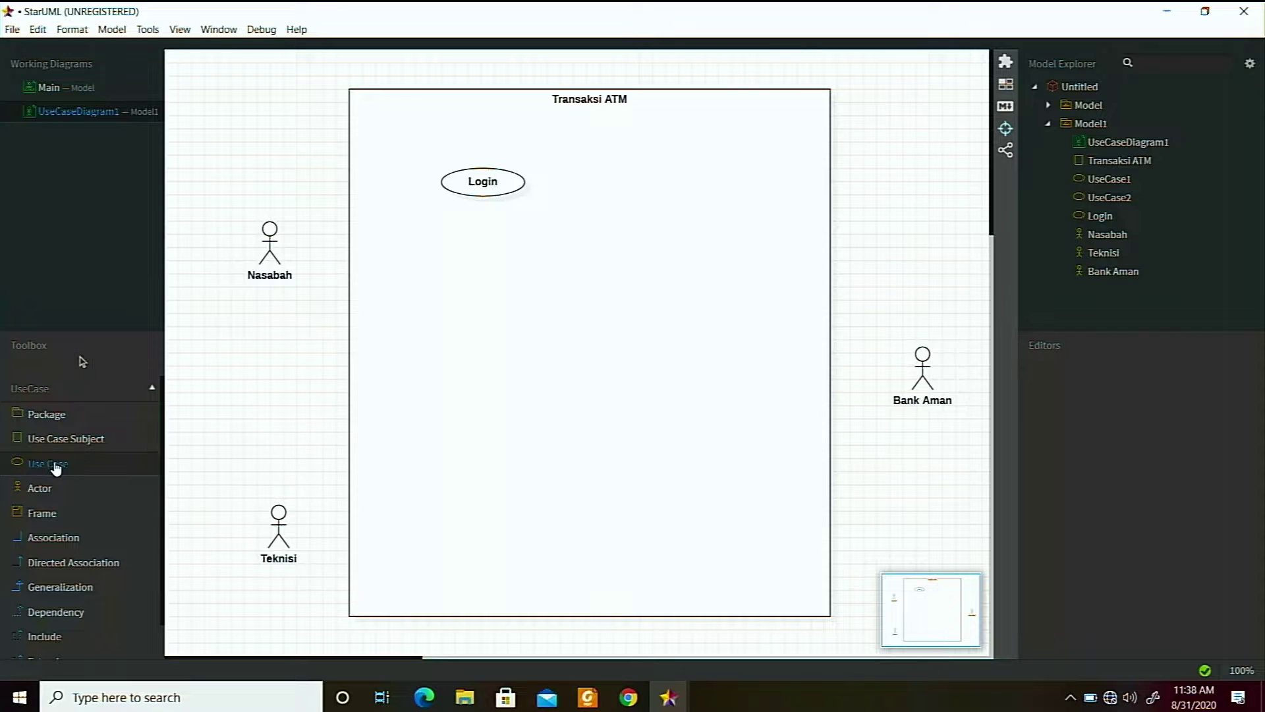
{"action": "left_click", "coordinate": [685, 208]}
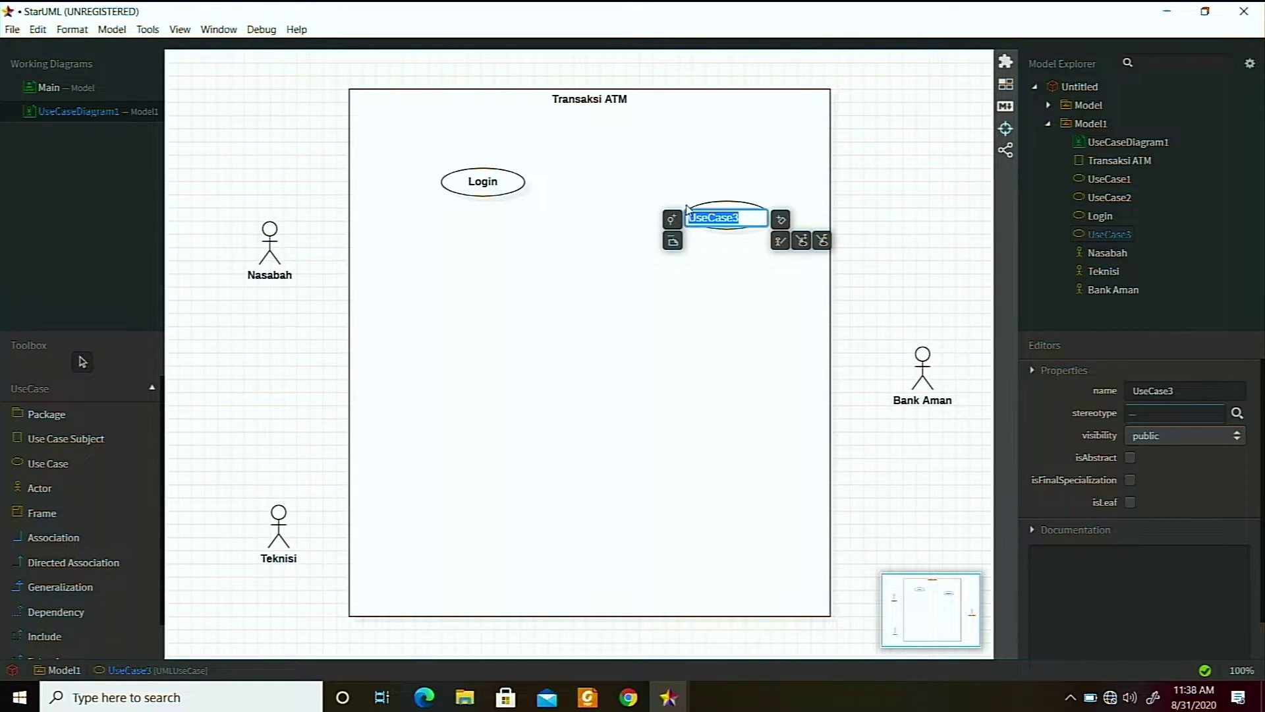
{"action": "type", "text": "Verifikasi pin"}
{"action": "left_click", "coordinate": [865, 179]}
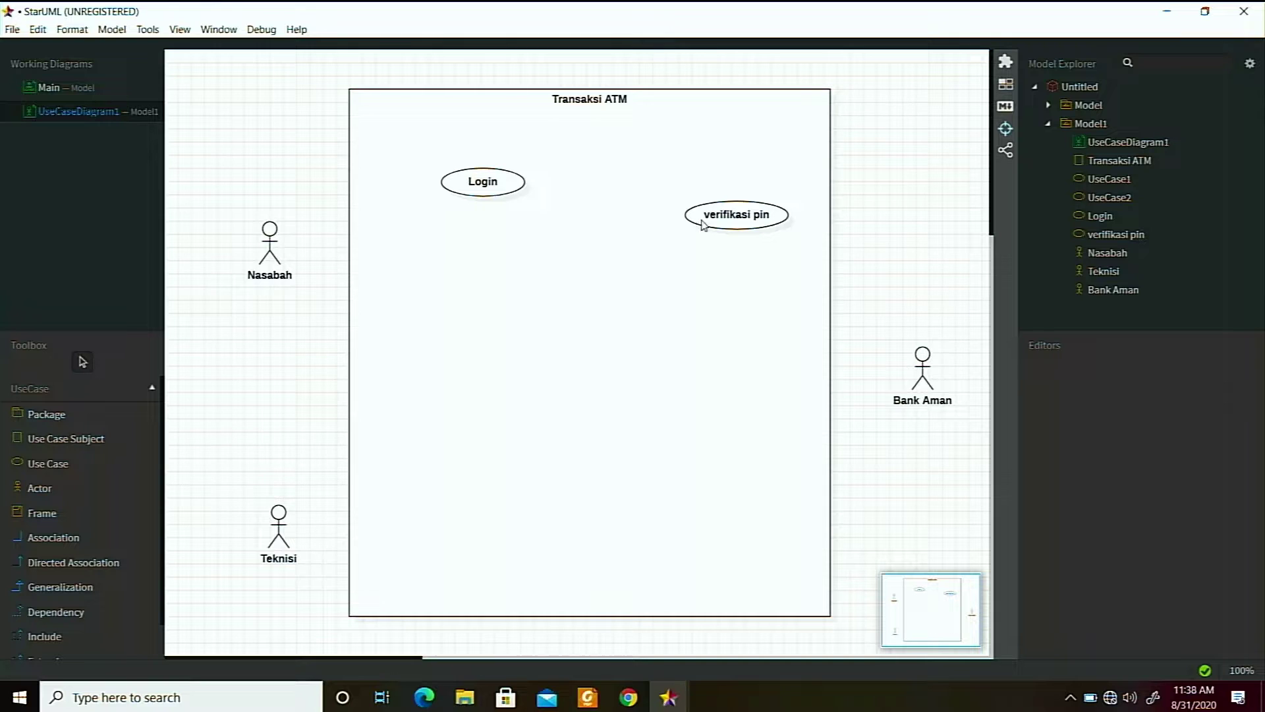
{"action": "left_click", "coordinate": [753, 227]}
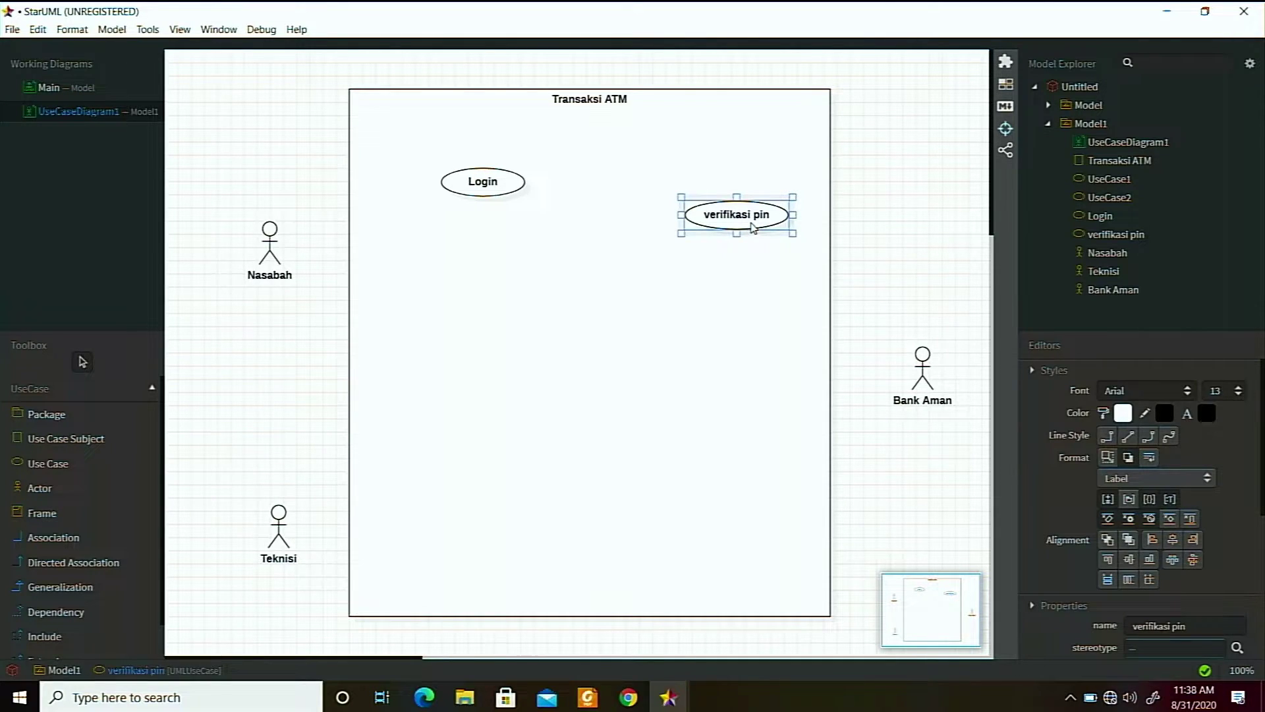
{"action": "left_click", "coordinate": [857, 209]}
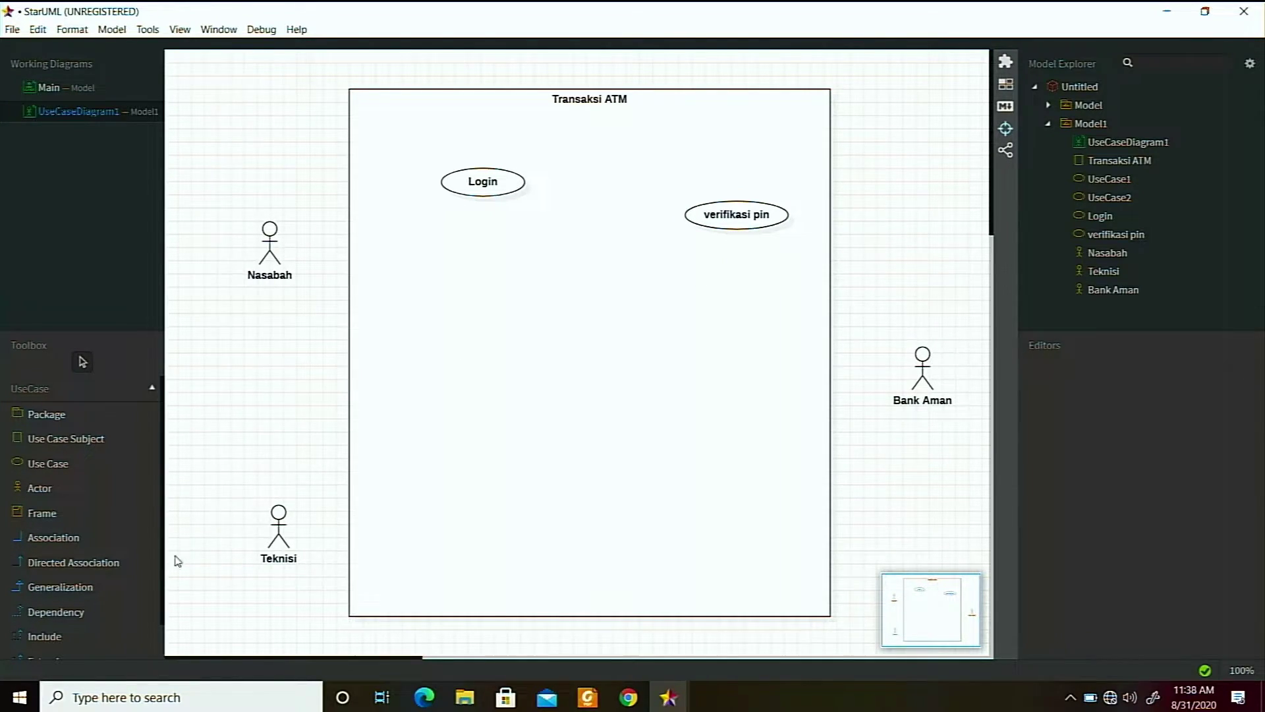
{"action": "scroll", "coordinate": [164, 636], "scroll_direction": "down", "scroll_amount": 1}
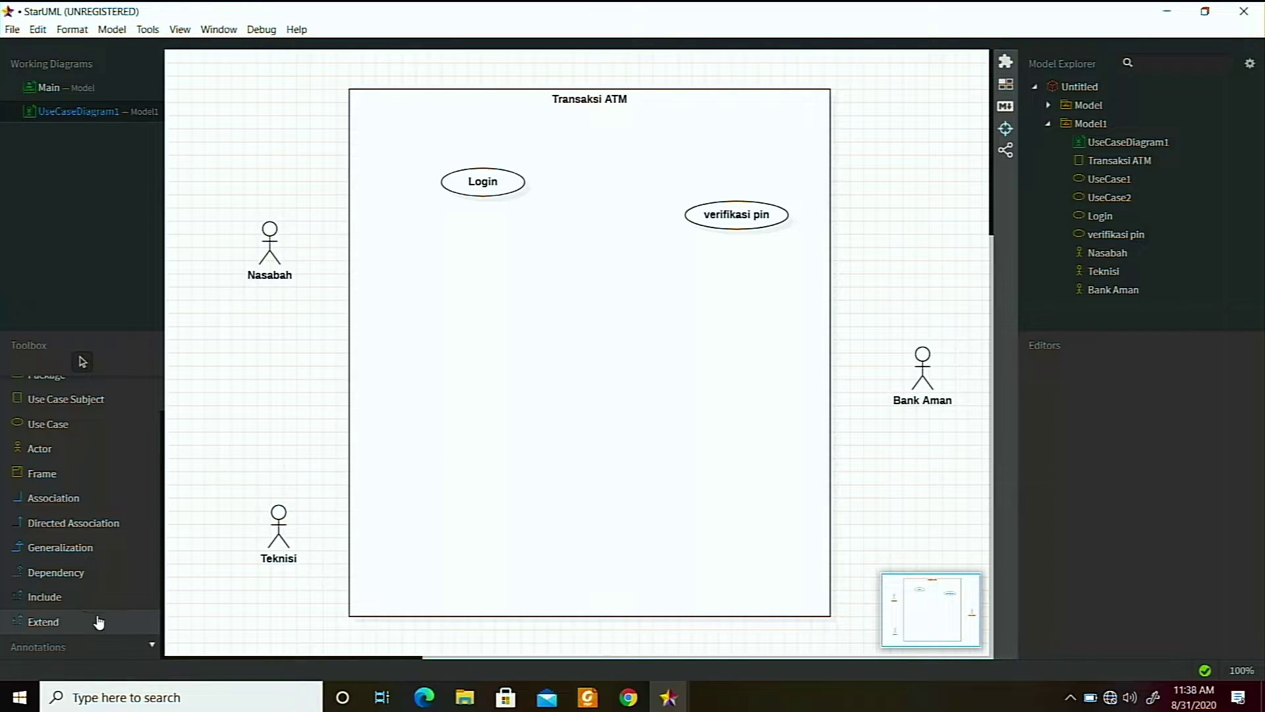
{"action": "left_click", "coordinate": [74, 599]}
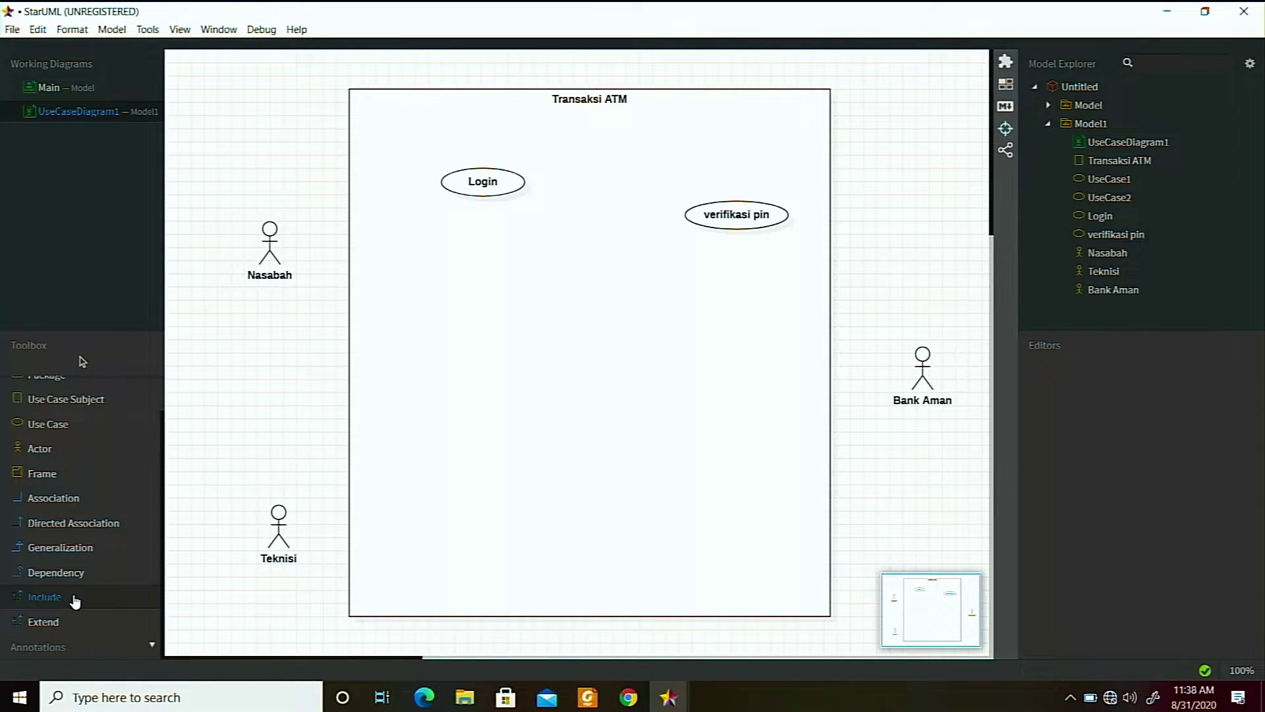
{"action": "left_click_drag", "start_coordinate": [702, 211], "coordinate": [501, 185]}
{"action": "left_click_drag", "start_coordinate": [497, 184], "coordinate": [504, 183]}
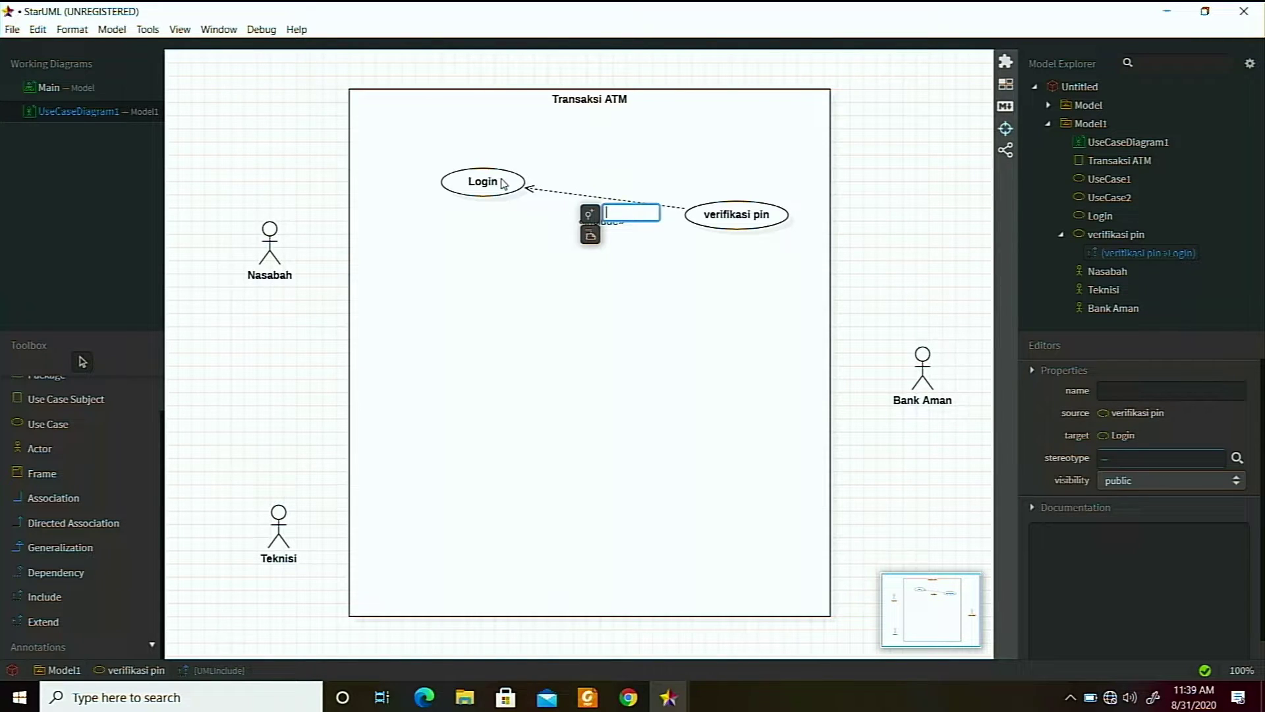
{"action": "left_click", "coordinate": [565, 197]}
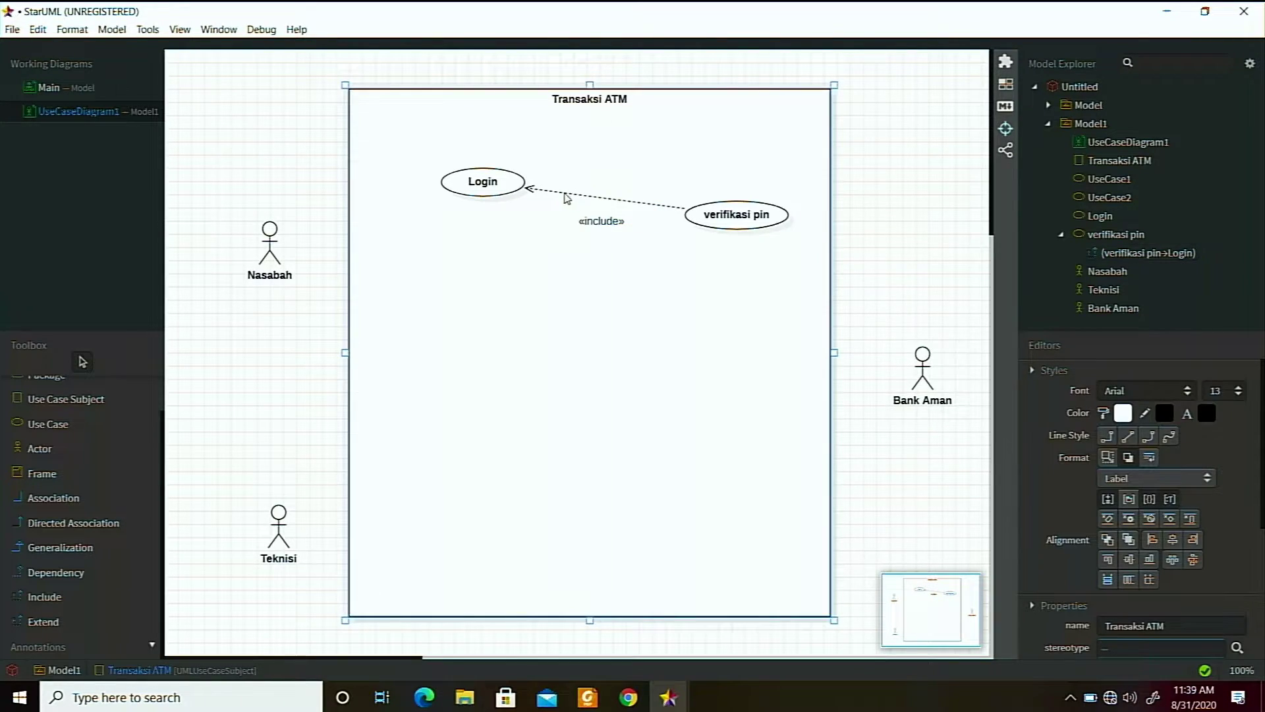
{"action": "left_click", "coordinate": [569, 198]}
{"action": "key", "text": "Delete"}
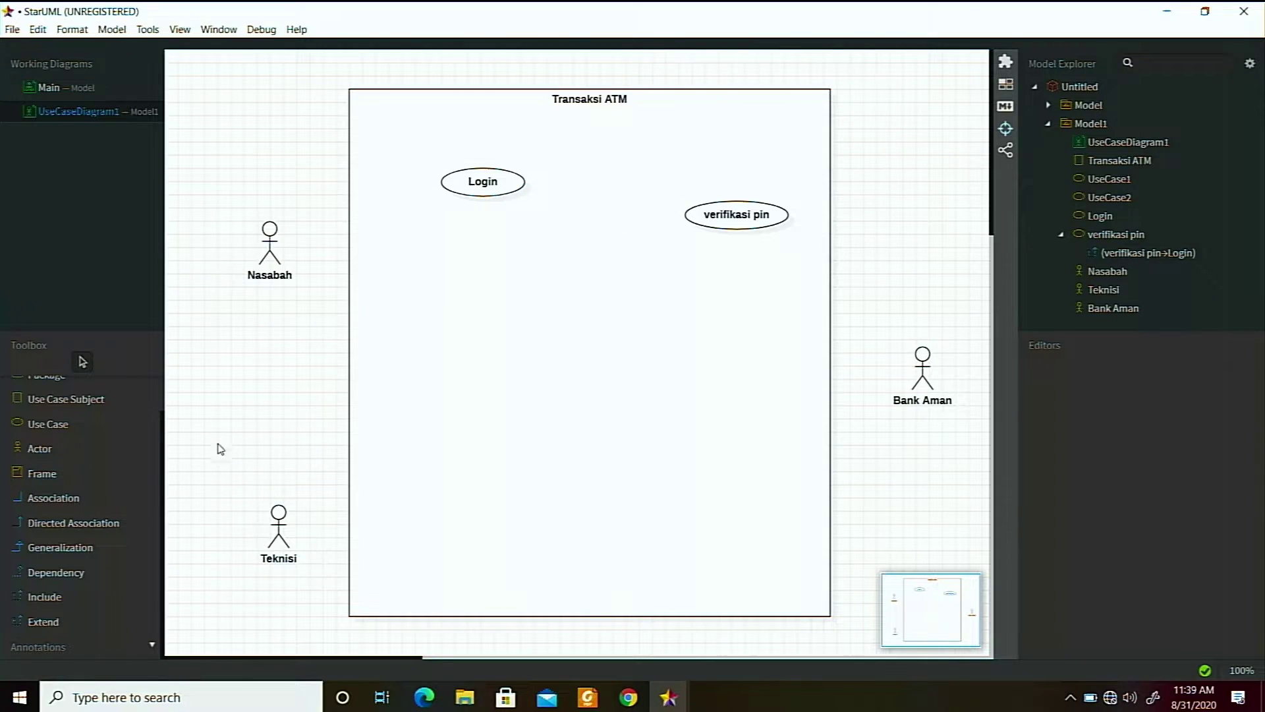
Draw an Include relationship from the Login use case to the verifikasi pin use case.
{"action": "left_click", "coordinate": [40, 597]}
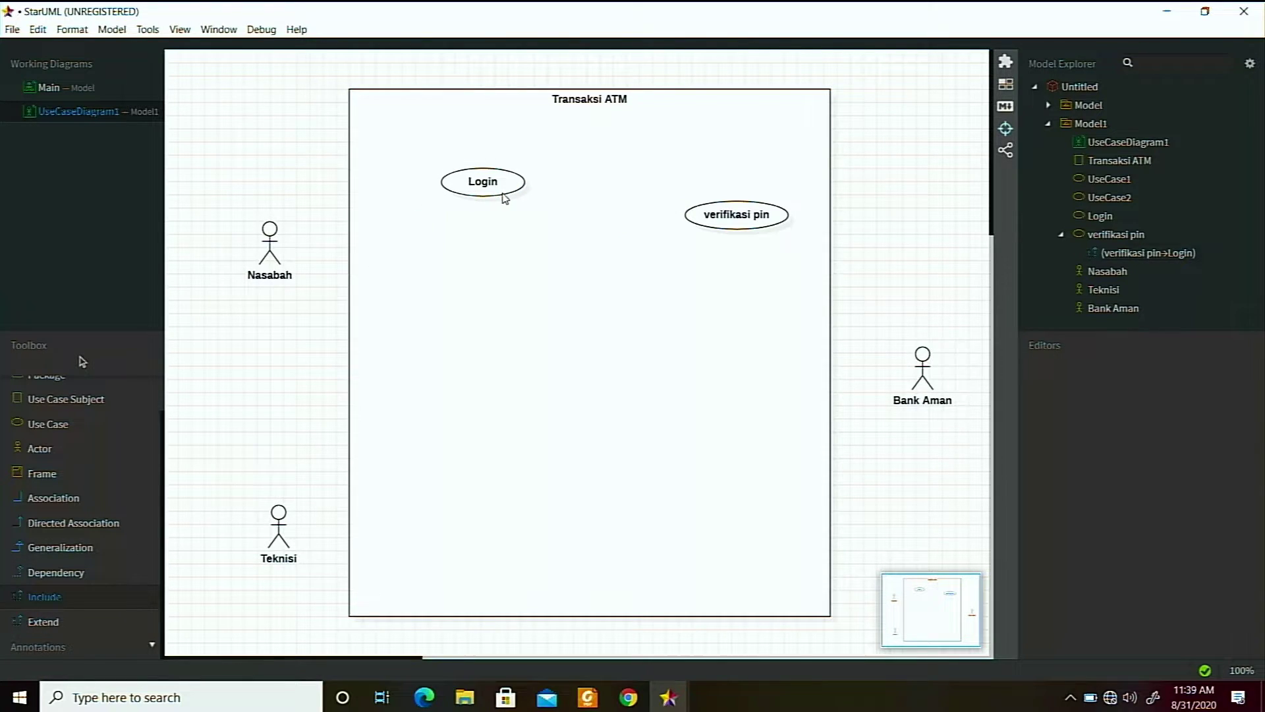
{"action": "left_click_drag", "start_coordinate": [505, 182], "coordinate": [714, 224]}
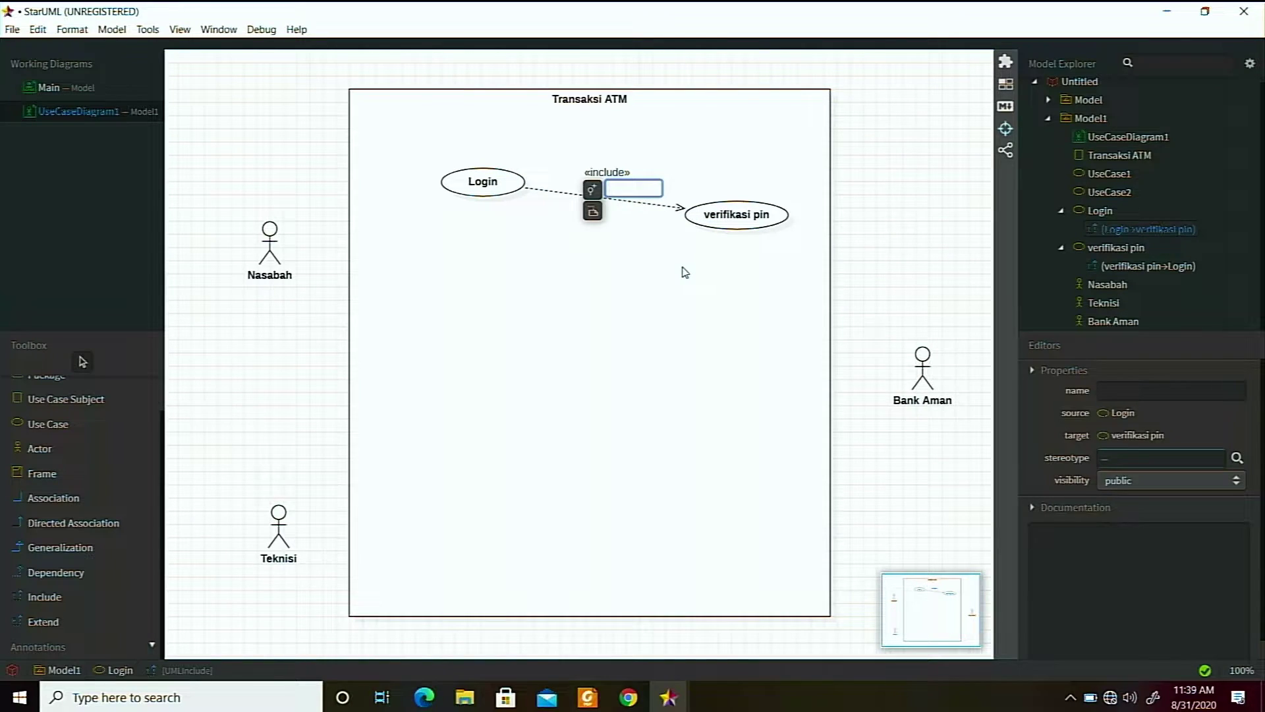
{"action": "left_click", "coordinate": [681, 270]}
Add a use case named "pin salah" and place it directly below verifikasi pin inside the boundary.
{"action": "left_click", "coordinate": [66, 423]}
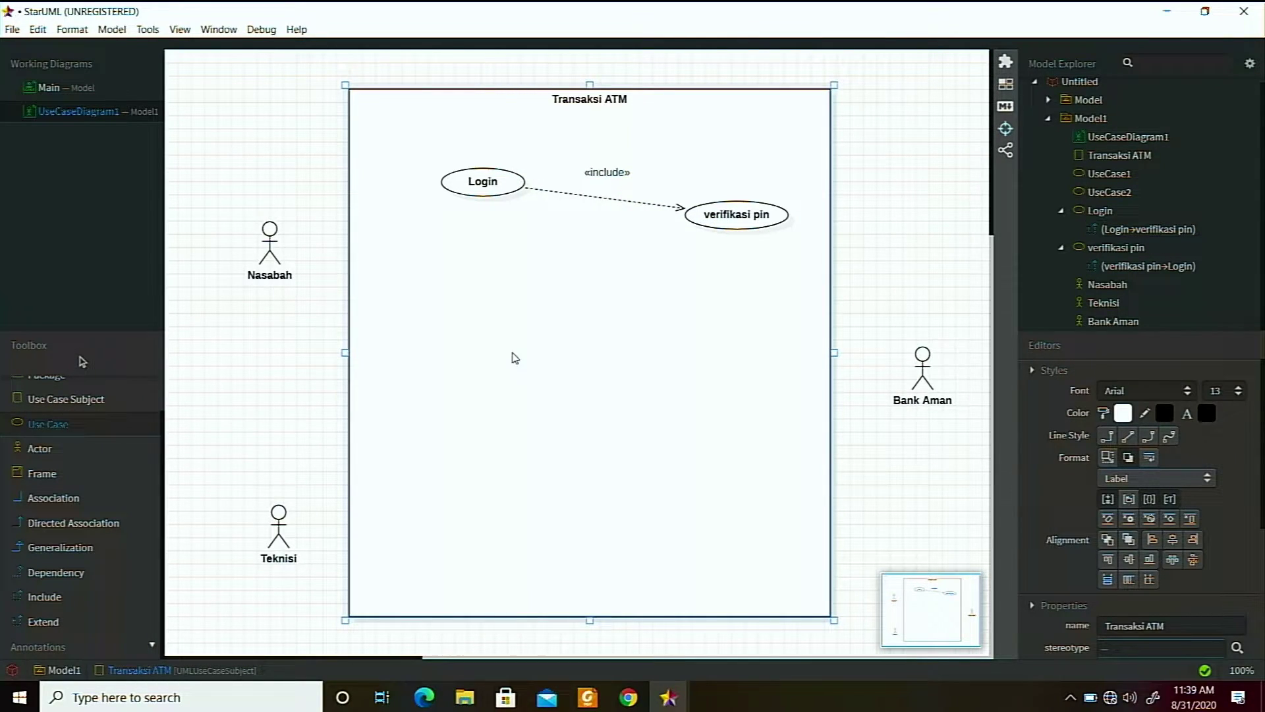
{"action": "left_click", "coordinate": [743, 261]}
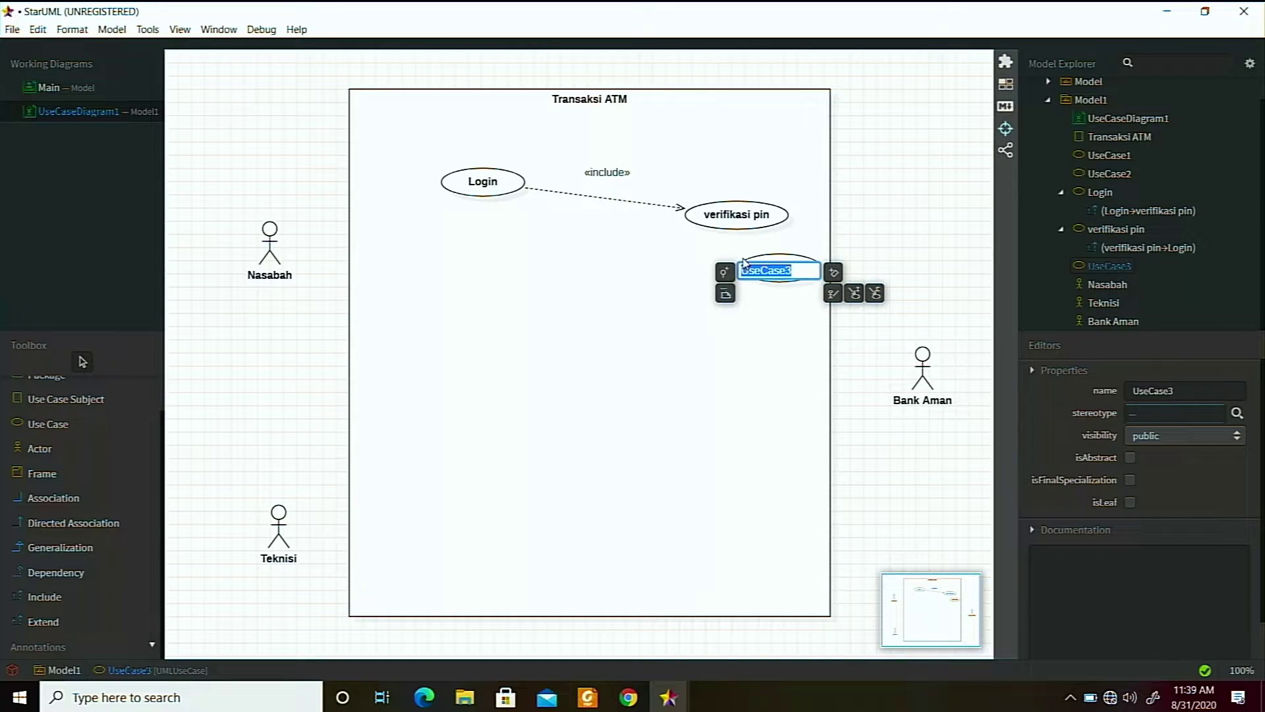
{"action": "type", "text": "pin sala"}
{"action": "left_click", "coordinate": [838, 251]}
{"action": "left_click_drag", "start_coordinate": [737, 265], "coordinate": [690, 258]}
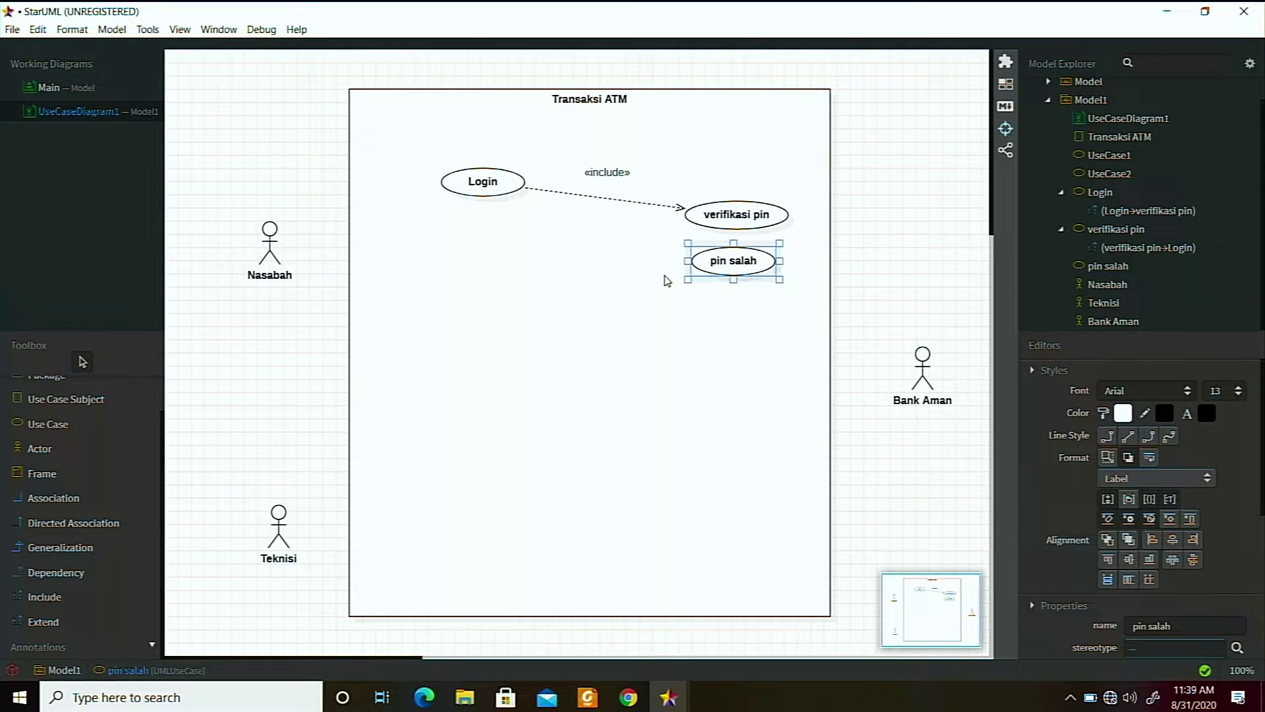
{"action": "left_click", "coordinate": [664, 280]}
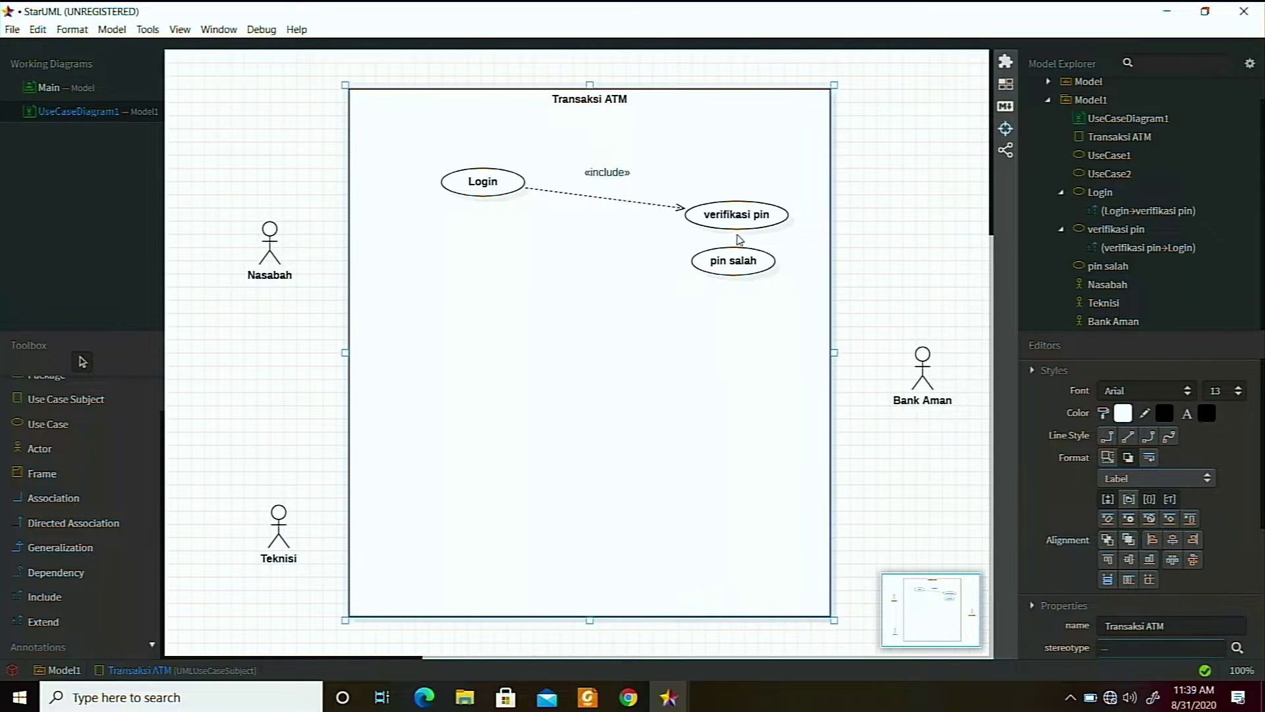
Draw an Extend relationship from the pin salah use case to the Login use case.
{"action": "left_click", "coordinate": [73, 628]}
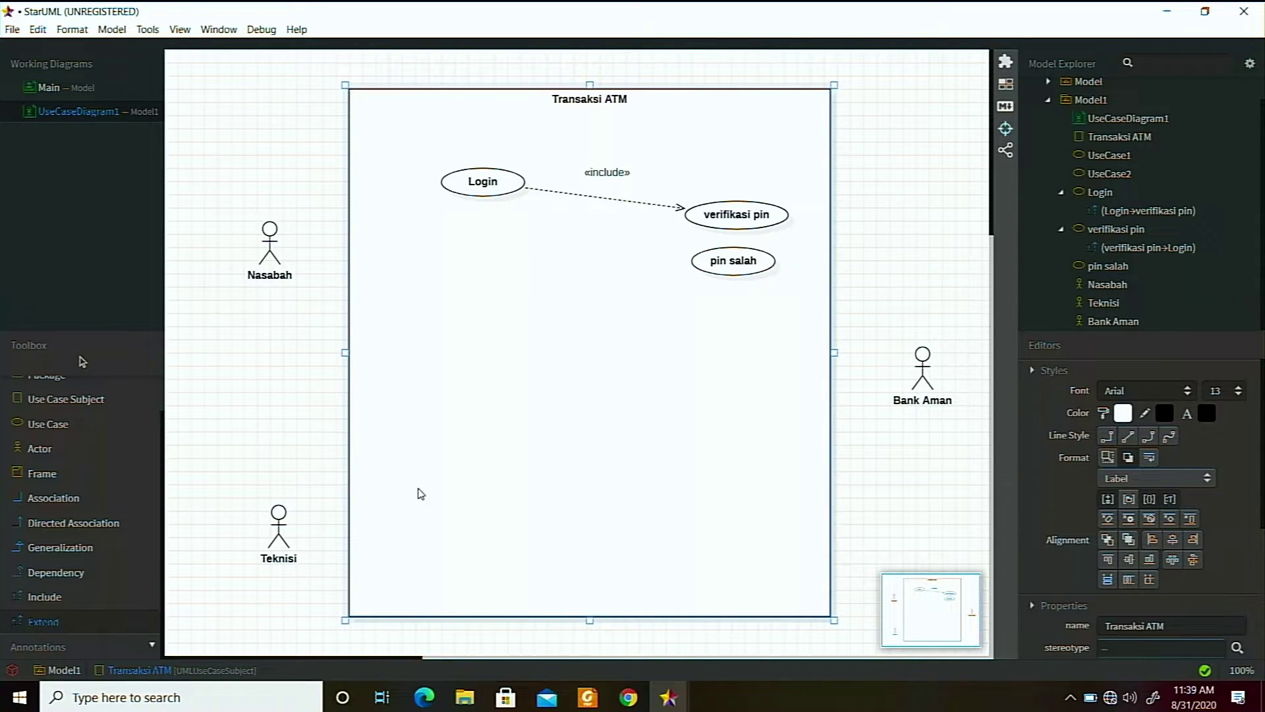
{"action": "left_click_drag", "start_coordinate": [694, 256], "coordinate": [509, 191]}
{"action": "left_click", "coordinate": [516, 242]}
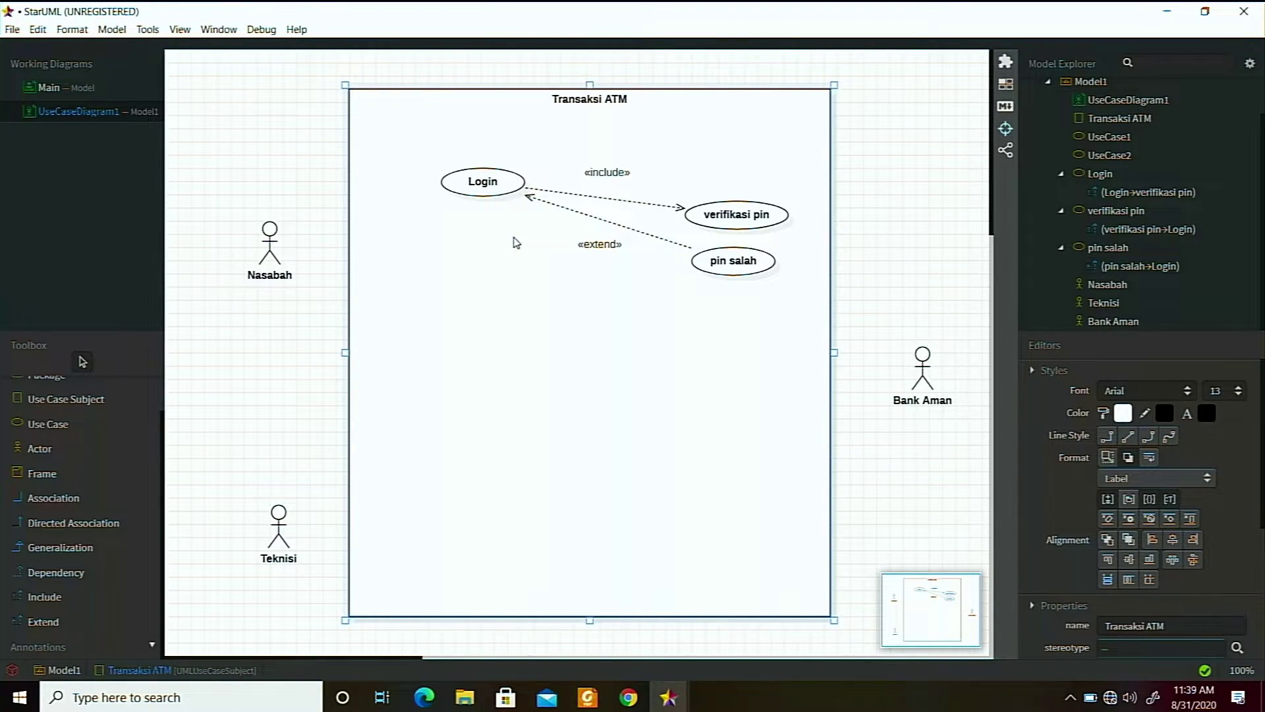
Add a use case named "Penarikan Uang" below Login inside the Transaksi ATM boundary.
{"action": "left_click", "coordinate": [70, 435]}
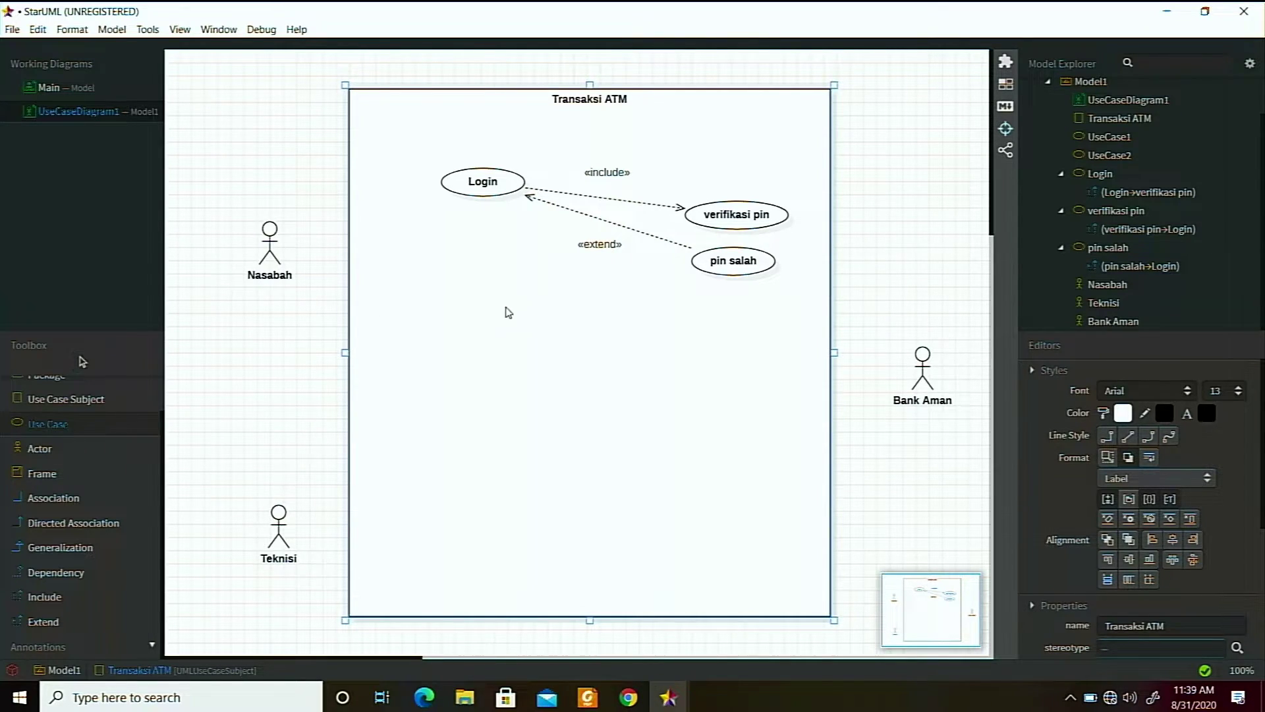
{"action": "left_click", "coordinate": [470, 271]}
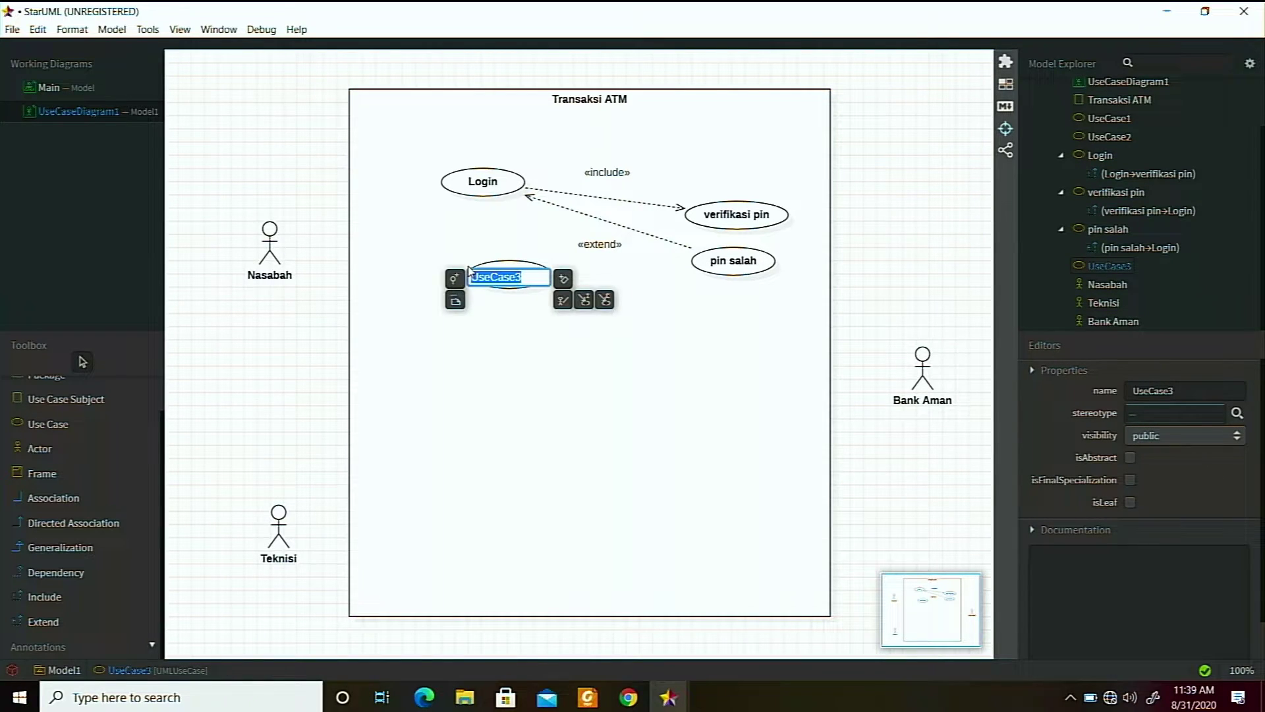
{"action": "type", "text": "T"}
{"action": "type", "text": "enari"}
{"action": "type", "text": "ian Uang"}
{"action": "left_click", "coordinate": [457, 342]}
{"action": "double_click", "coordinate": [531, 268]}
{"action": "left_click", "coordinate": [517, 277]}
{"action": "type", "text": "k"}
{"action": "left_click", "coordinate": [515, 341]}
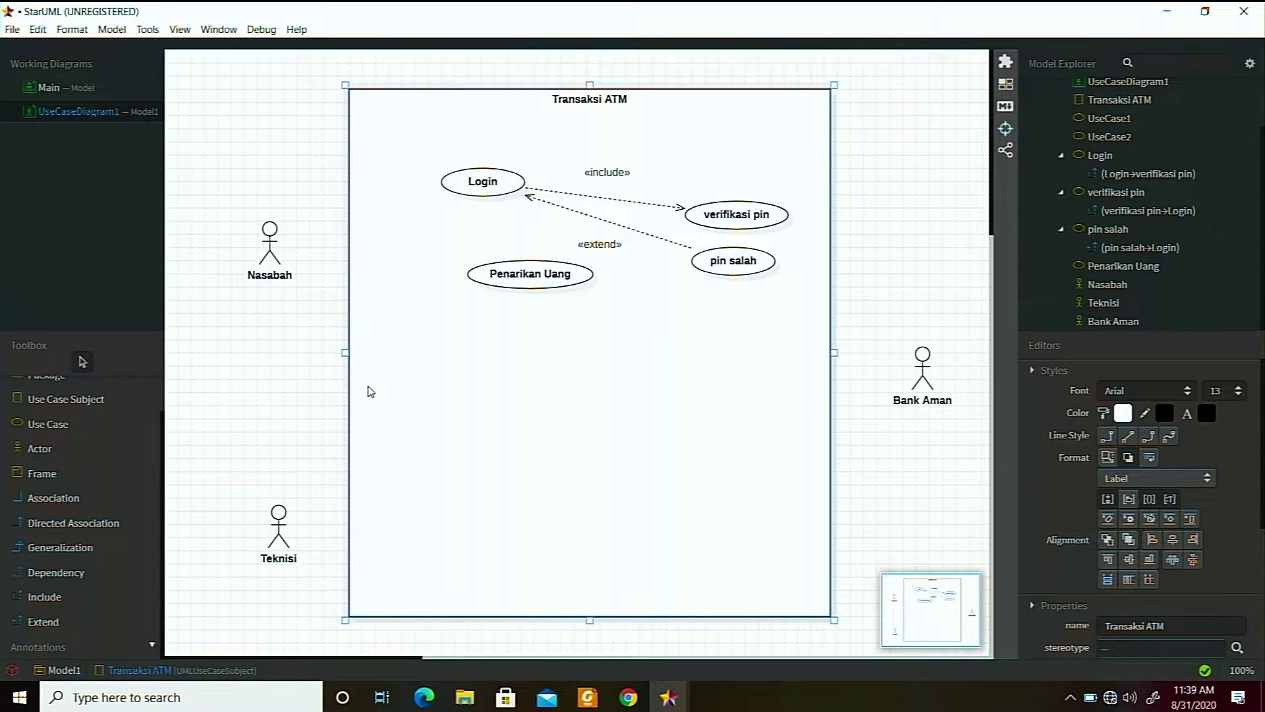
Add a use case named "Transfer dana" below Penarikan Uang inside the boundary.
{"action": "left_click", "coordinate": [63, 425]}
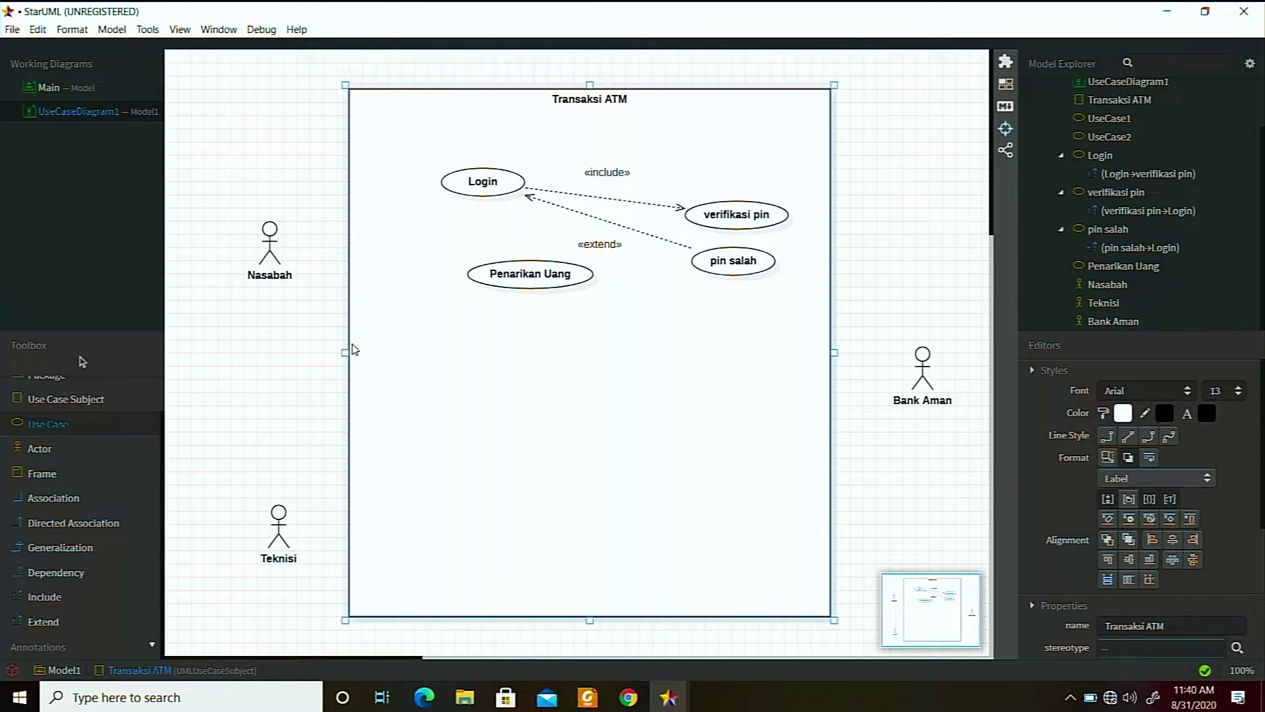
{"action": "left_click", "coordinate": [513, 327]}
{"action": "type", "text": "Tr"}
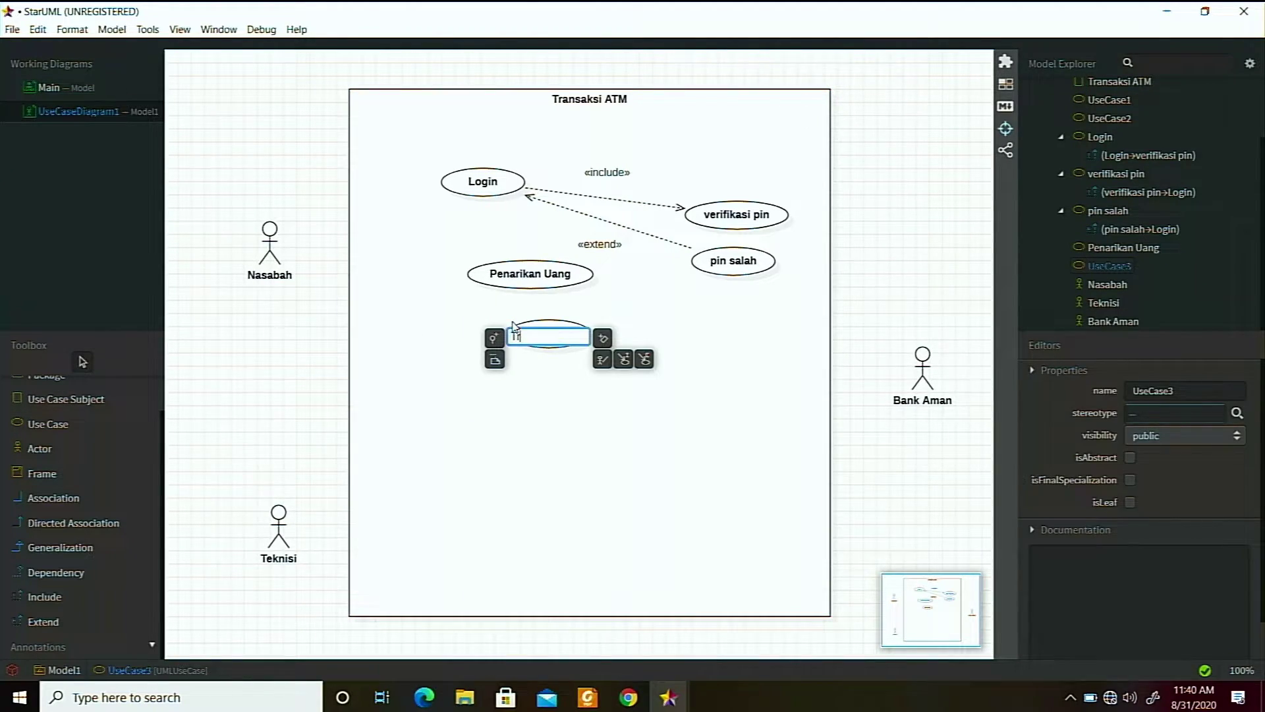
{"action": "type", "text": "ansfer dana"}
{"action": "left_click", "coordinate": [518, 376]}
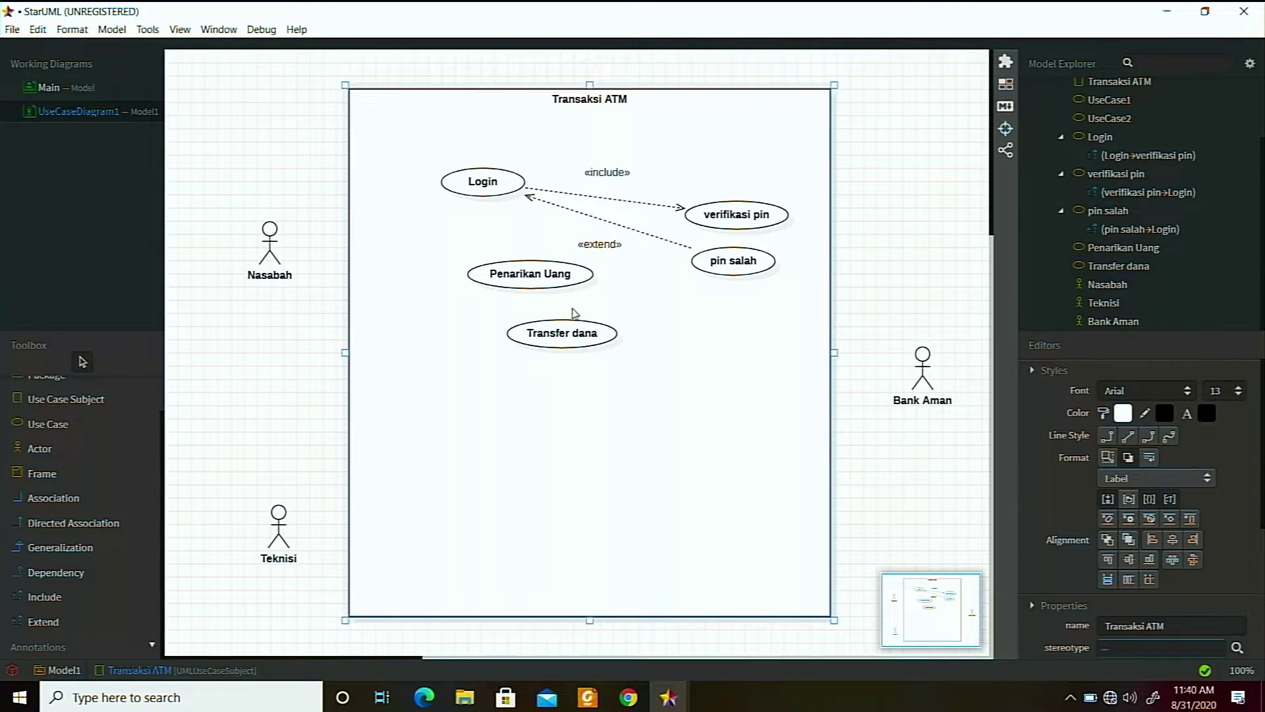
Move Penarikan Uang and Transfer dana so they are stacked closely in a column beneath Login.
{"action": "left_click_drag", "start_coordinate": [529, 268], "coordinate": [502, 278]}
{"action": "left_click", "coordinate": [493, 330]}
{"action": "left_click_drag", "start_coordinate": [545, 326], "coordinate": [489, 321]}
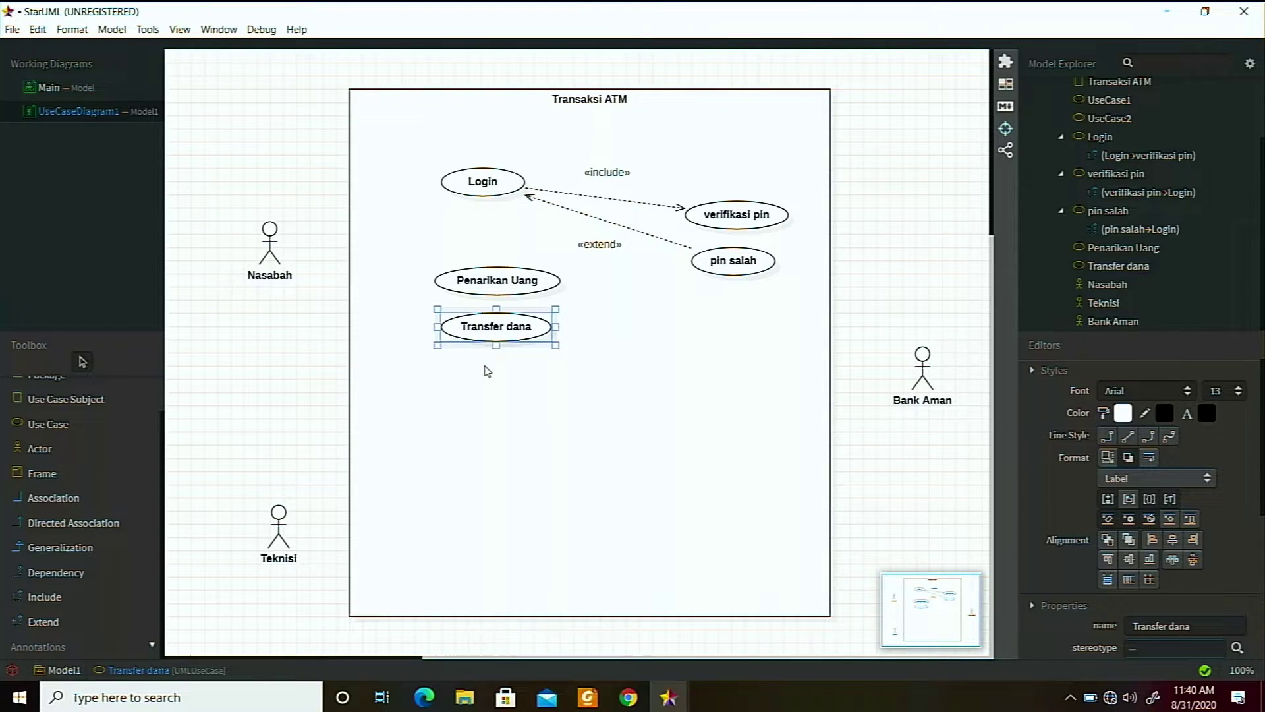
{"action": "left_click", "coordinate": [485, 385]}
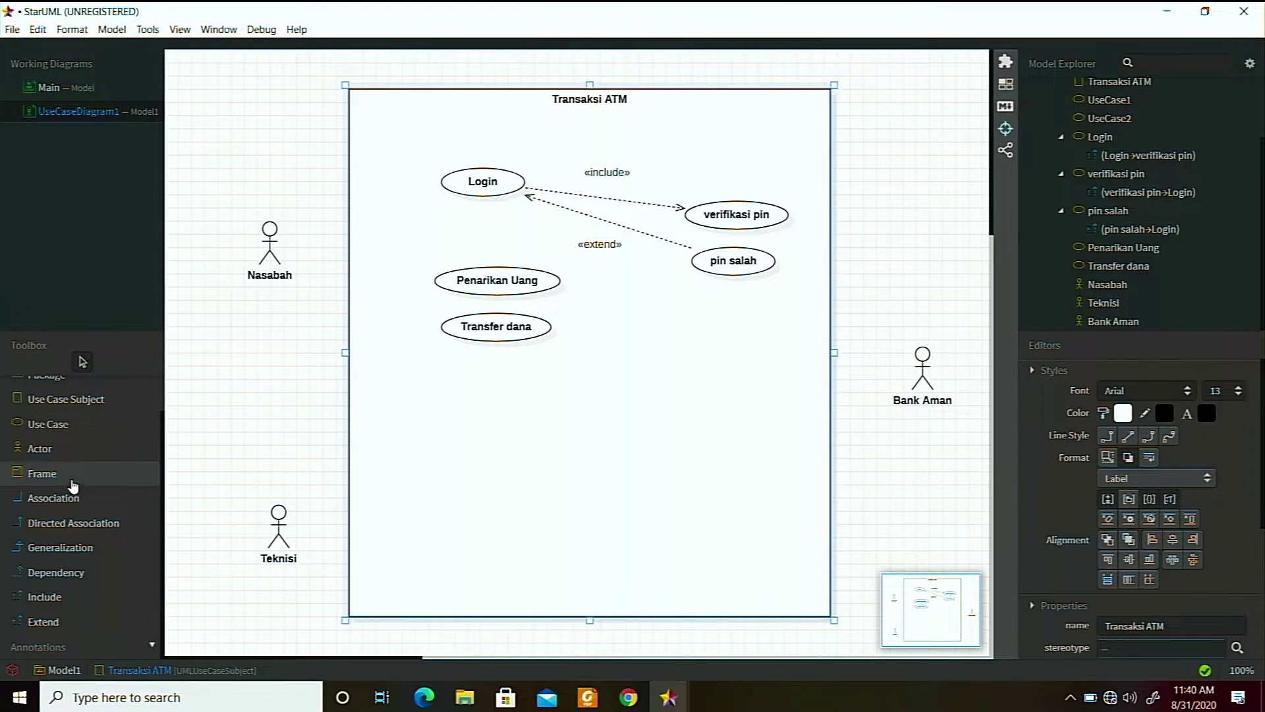
Add a use case named "pemeliharaan" in the lower-left area of the boundary, slightly above the level of Teknisi.
{"action": "left_click", "coordinate": [66, 432]}
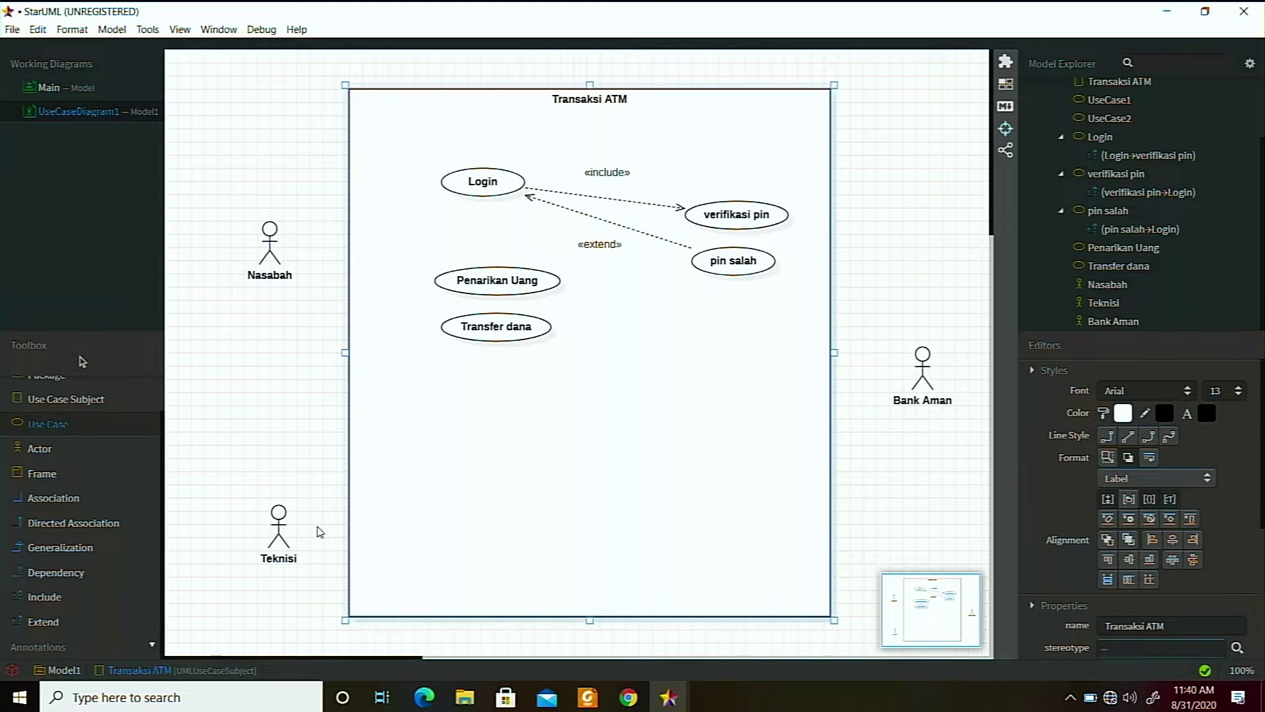
{"action": "left_click", "coordinate": [453, 504]}
{"action": "type", "text": "pe"}
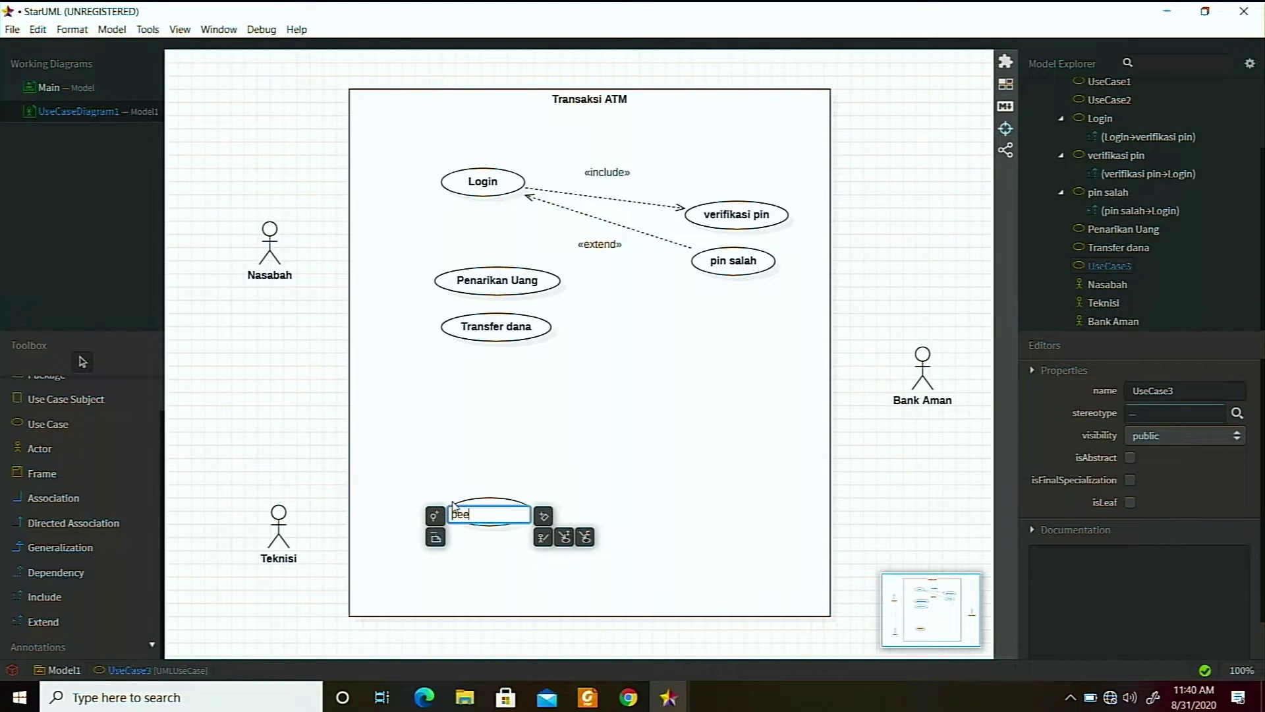
{"action": "type", "text": "meliharaan"}
{"action": "key", "text": "Return"}
{"action": "left_click_drag", "start_coordinate": [498, 509], "coordinate": [458, 483]}
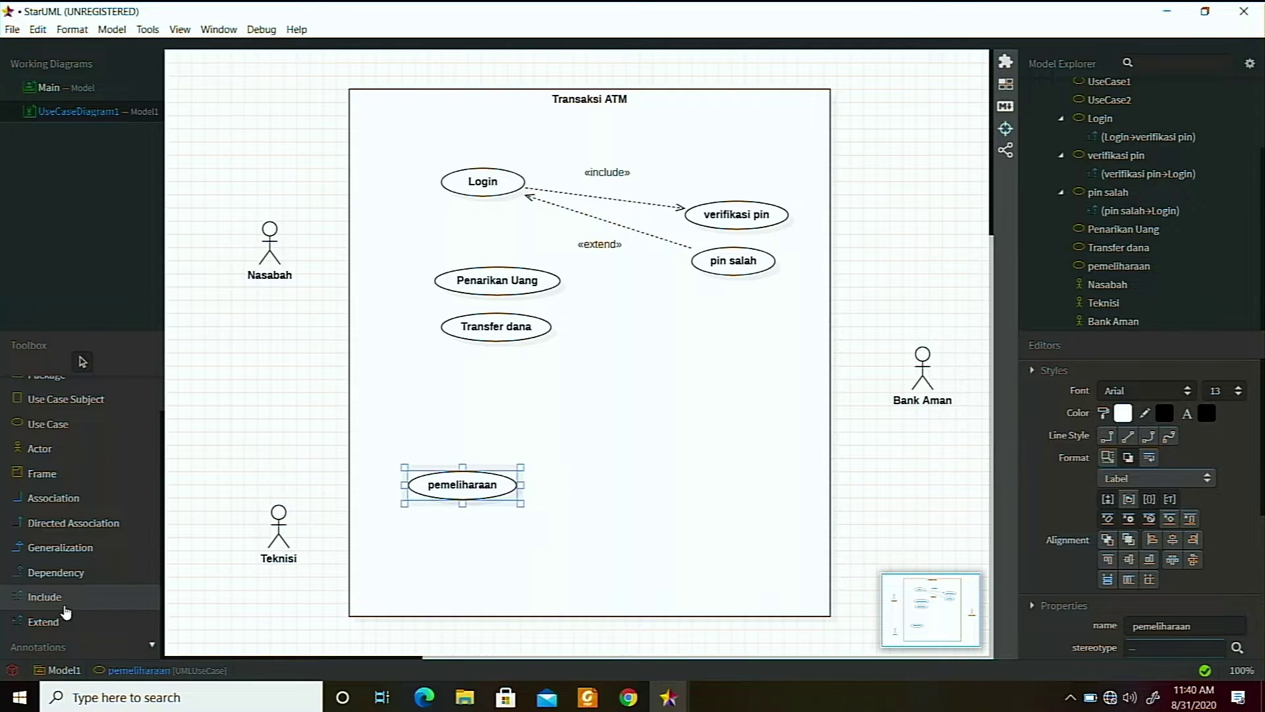
Add a use case named "perbaikan" and place it directly below pemeliharaan inside the boundary.
{"action": "left_click", "coordinate": [70, 452]}
{"action": "left_click", "coordinate": [48, 423]}
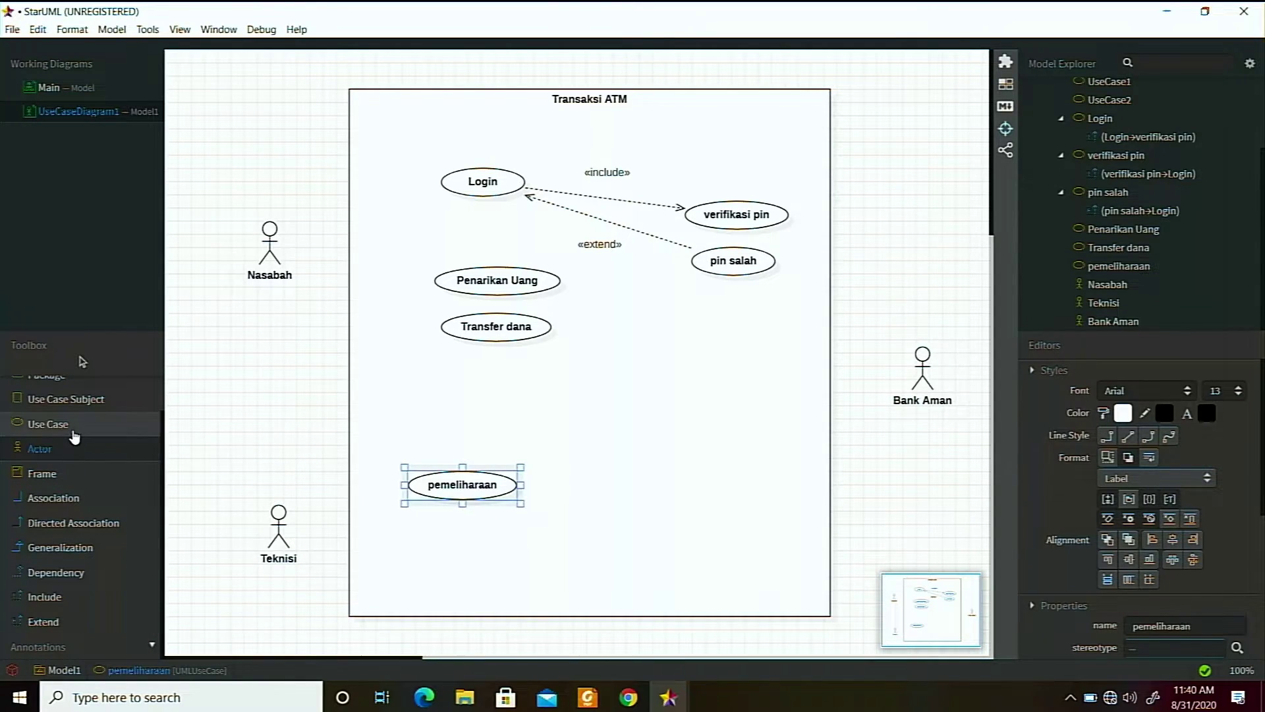
{"action": "left_click", "coordinate": [455, 531]}
{"action": "type", "text": "perbaikan"}
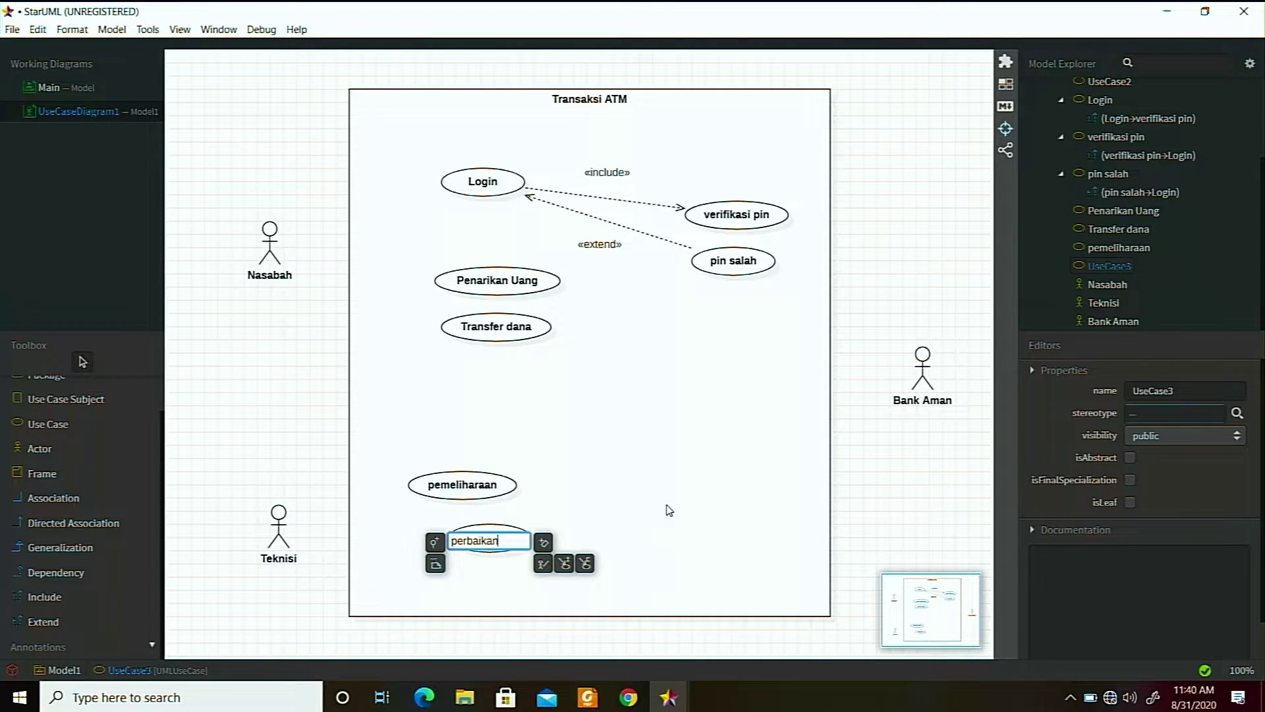
{"action": "left_click", "coordinate": [668, 510]}
{"action": "left_click", "coordinate": [472, 525]}
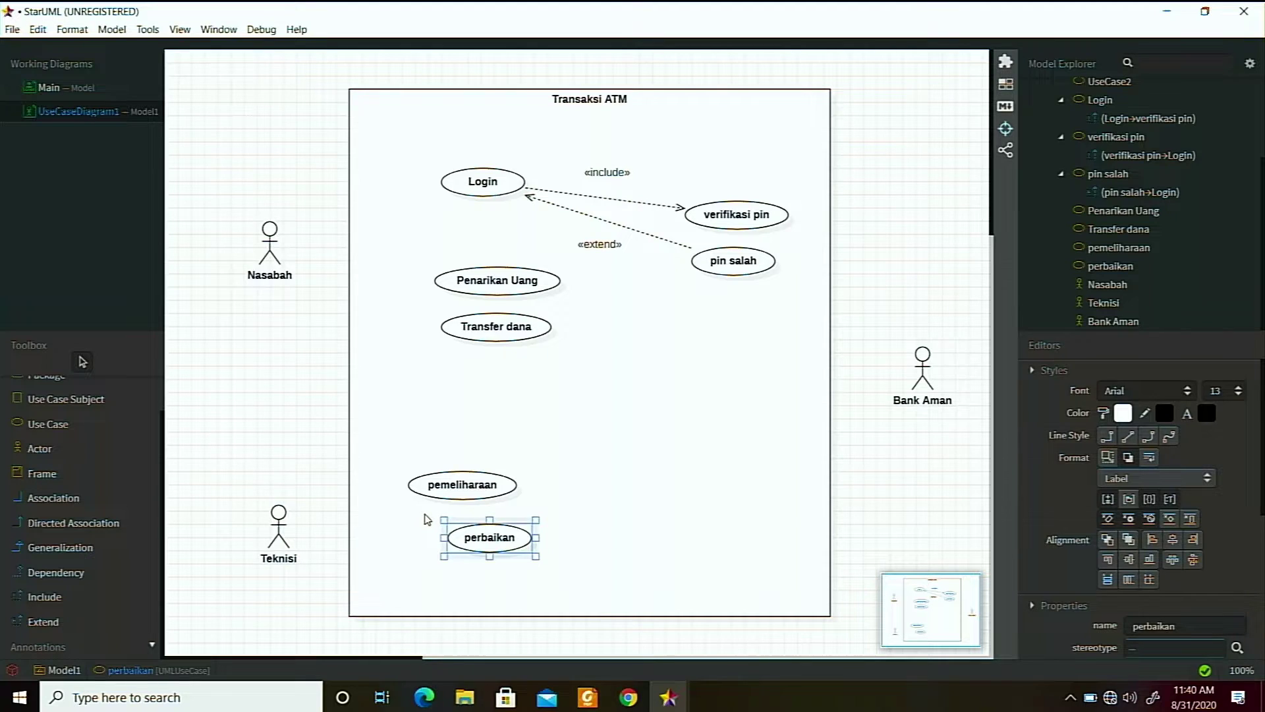
{"action": "left_click", "coordinate": [593, 467]}
{"action": "left_click_drag", "start_coordinate": [521, 537], "coordinate": [488, 525]}
{"action": "left_click", "coordinate": [596, 495]}
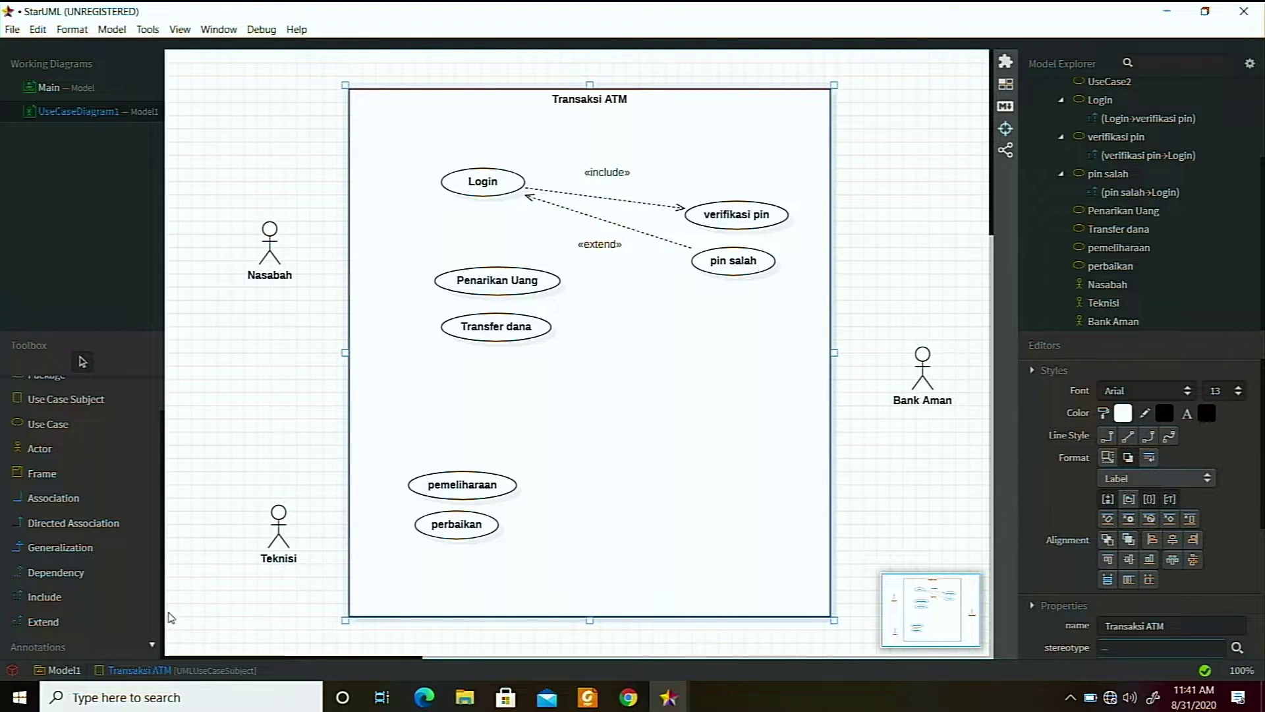
Draw an association from the Nasabah actor to the Login use case.
{"action": "left_click", "coordinate": [91, 508]}
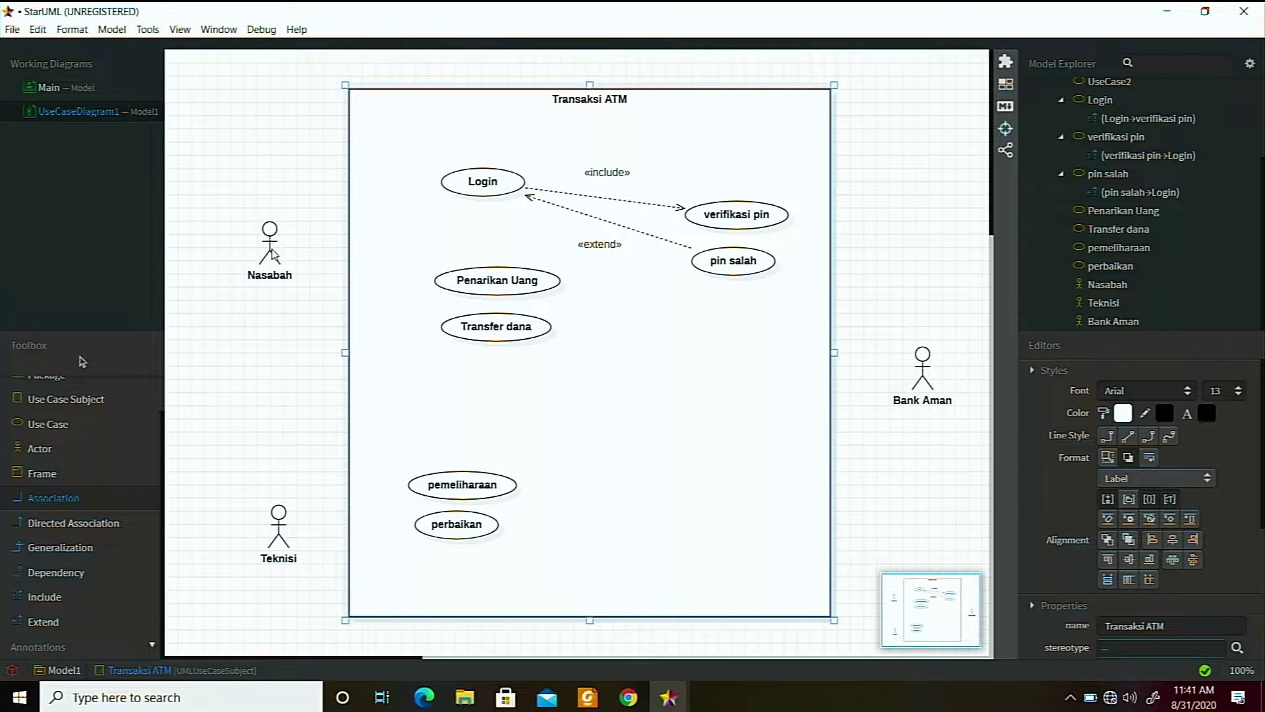
{"action": "left_click_drag", "start_coordinate": [270, 258], "coordinate": [458, 188]}
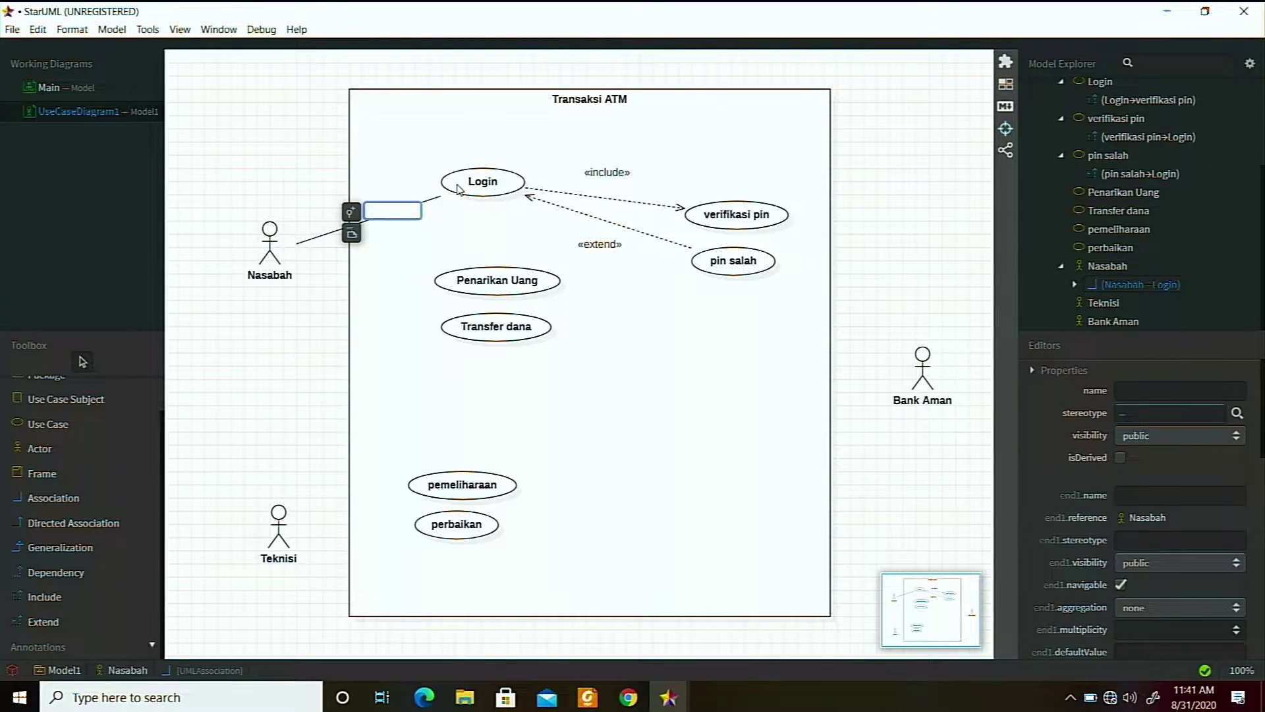
{"action": "left_click", "coordinate": [423, 262]}
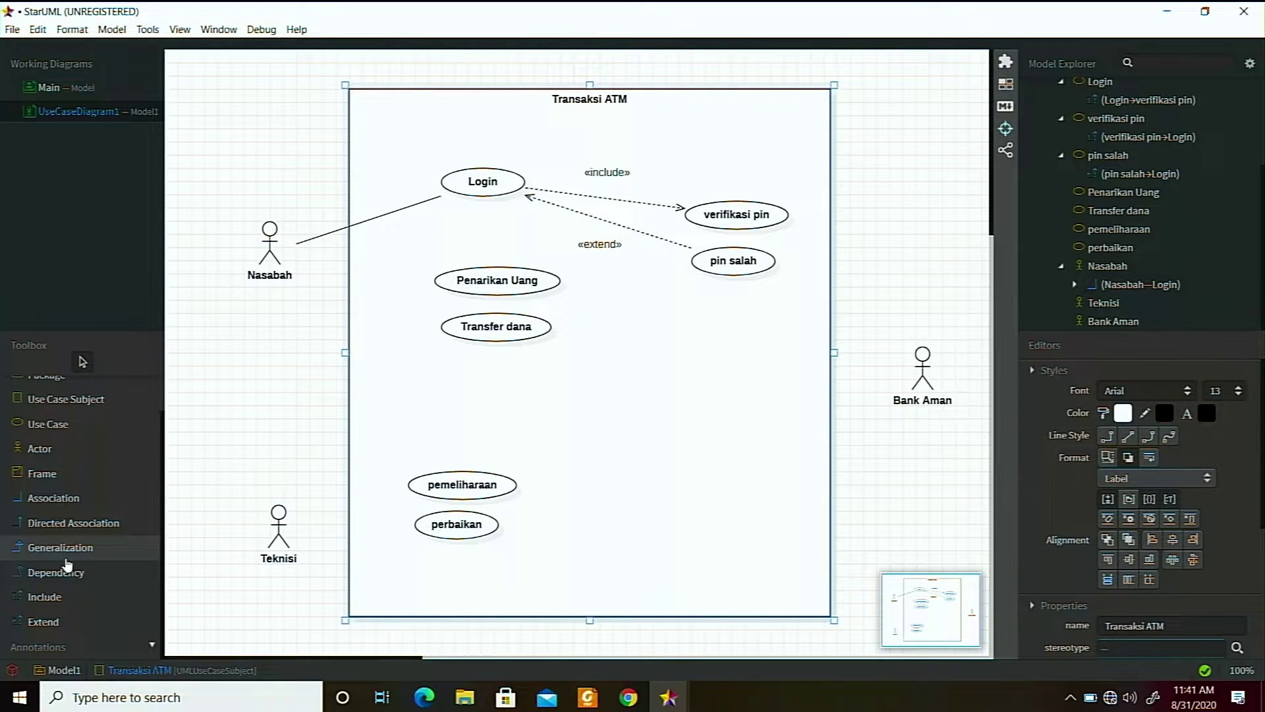
Draw associations from the Nasabah actor to the Penarikan Uang and Transfer dana use cases.
{"action": "left_click", "coordinate": [53, 497]}
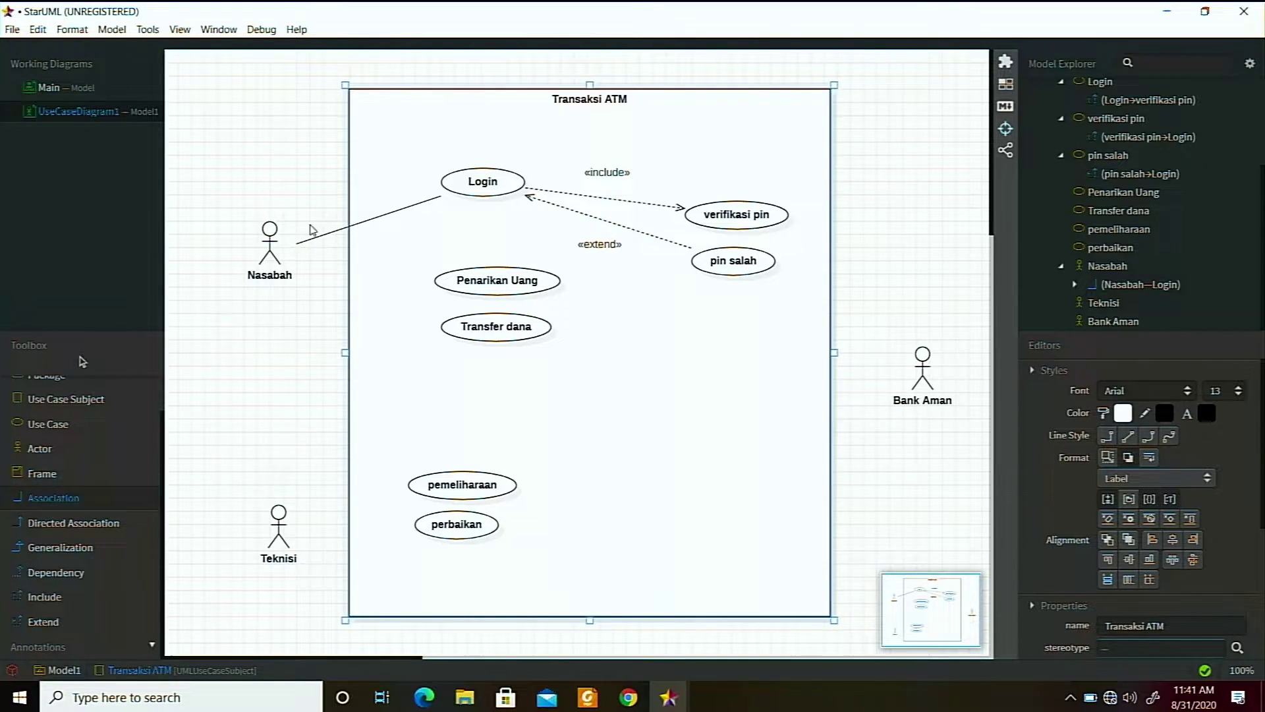
{"action": "left_click_drag", "start_coordinate": [271, 254], "coordinate": [465, 289]}
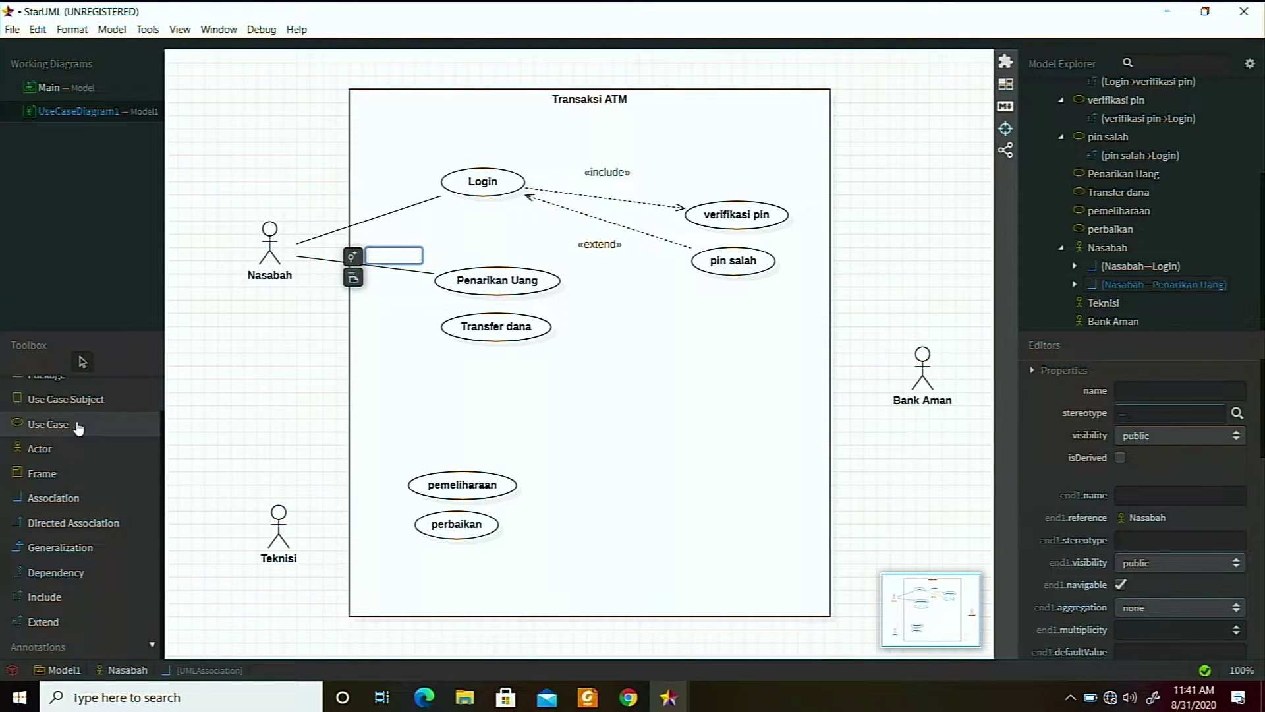
{"action": "left_click", "coordinate": [52, 497]}
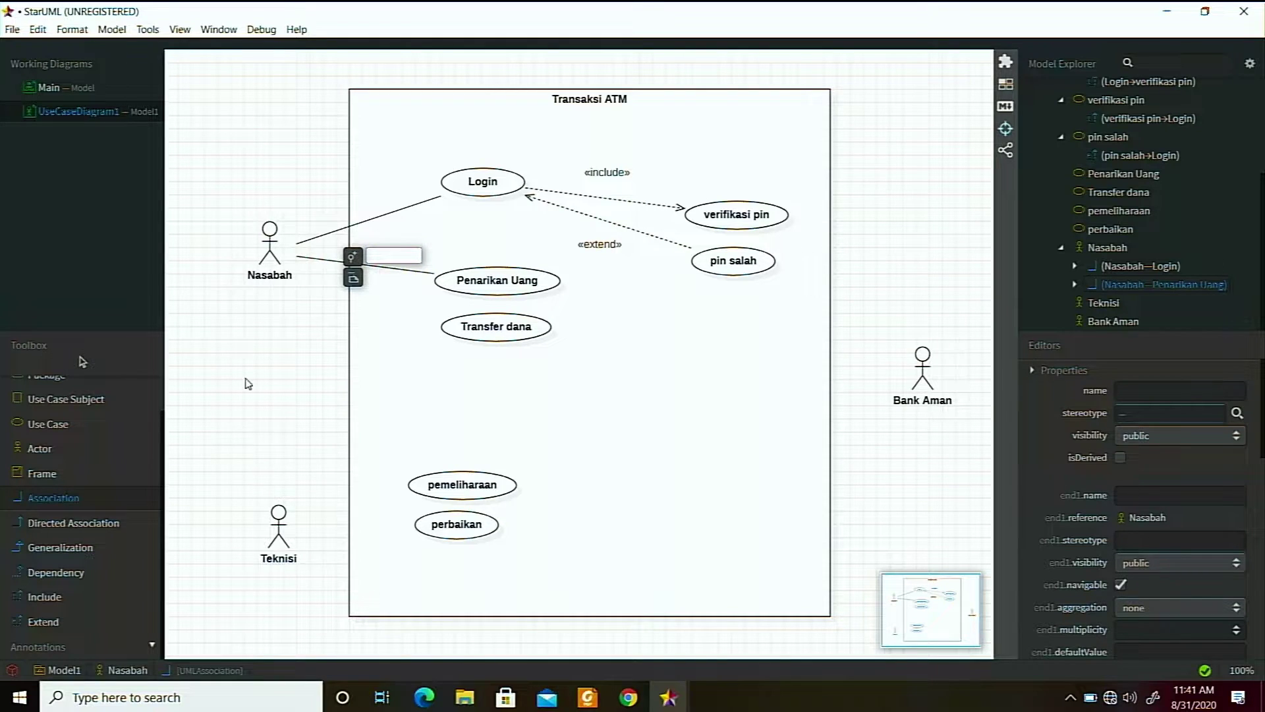
{"action": "left_click_drag", "start_coordinate": [258, 247], "coordinate": [465, 336]}
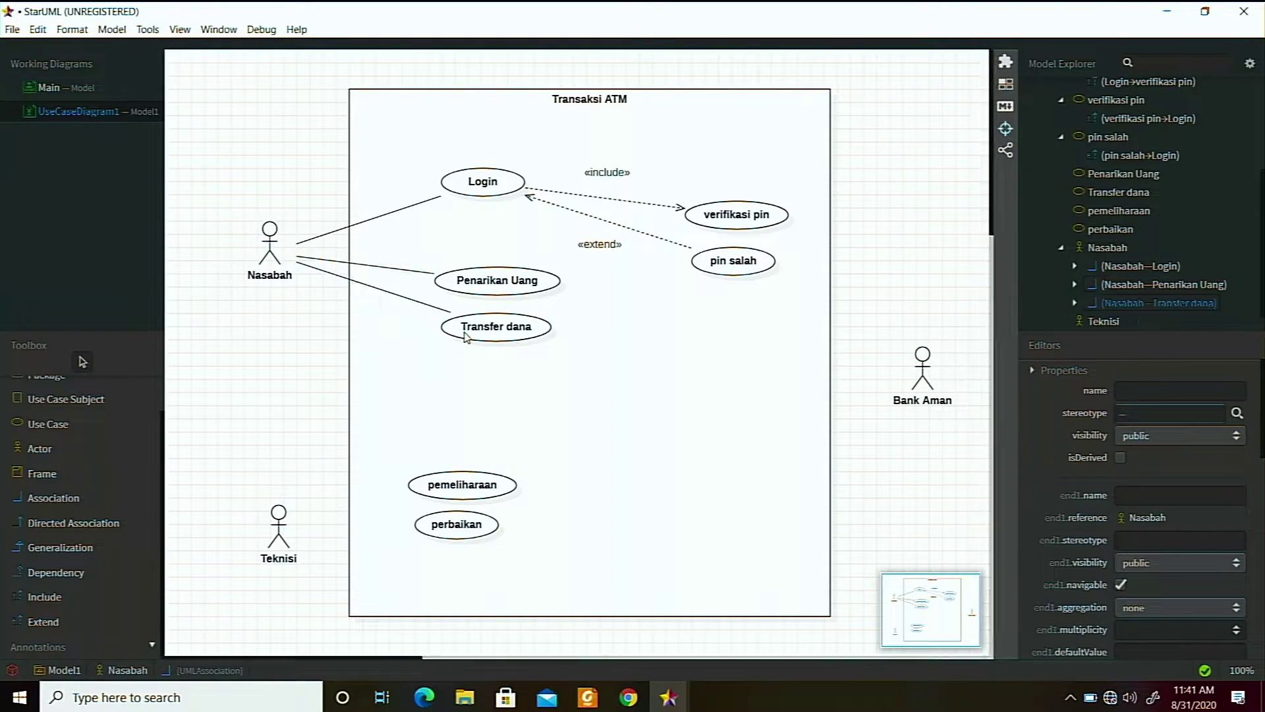
Draw associations from the Teknisi actor to the pemeliharaan and perbaikan use cases.
{"action": "left_click", "coordinate": [421, 378]}
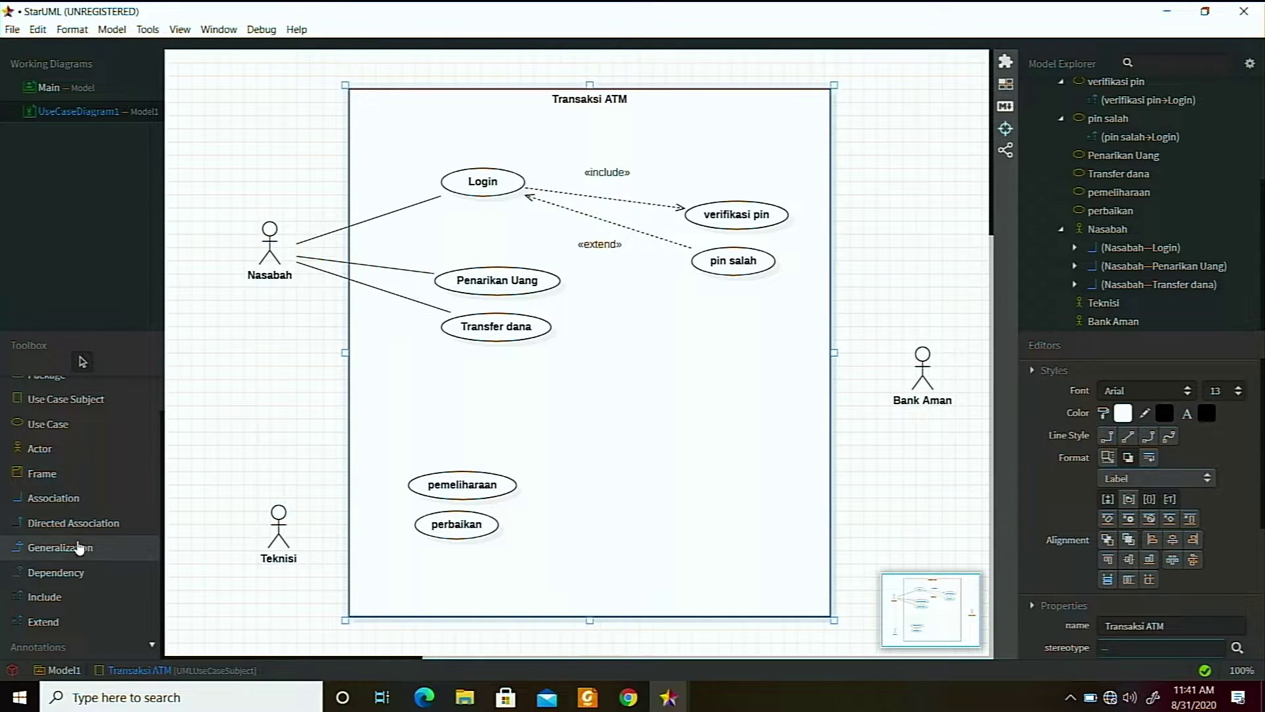
{"action": "left_click", "coordinate": [66, 507]}
{"action": "left_click_drag", "start_coordinate": [280, 544], "coordinate": [441, 480]}
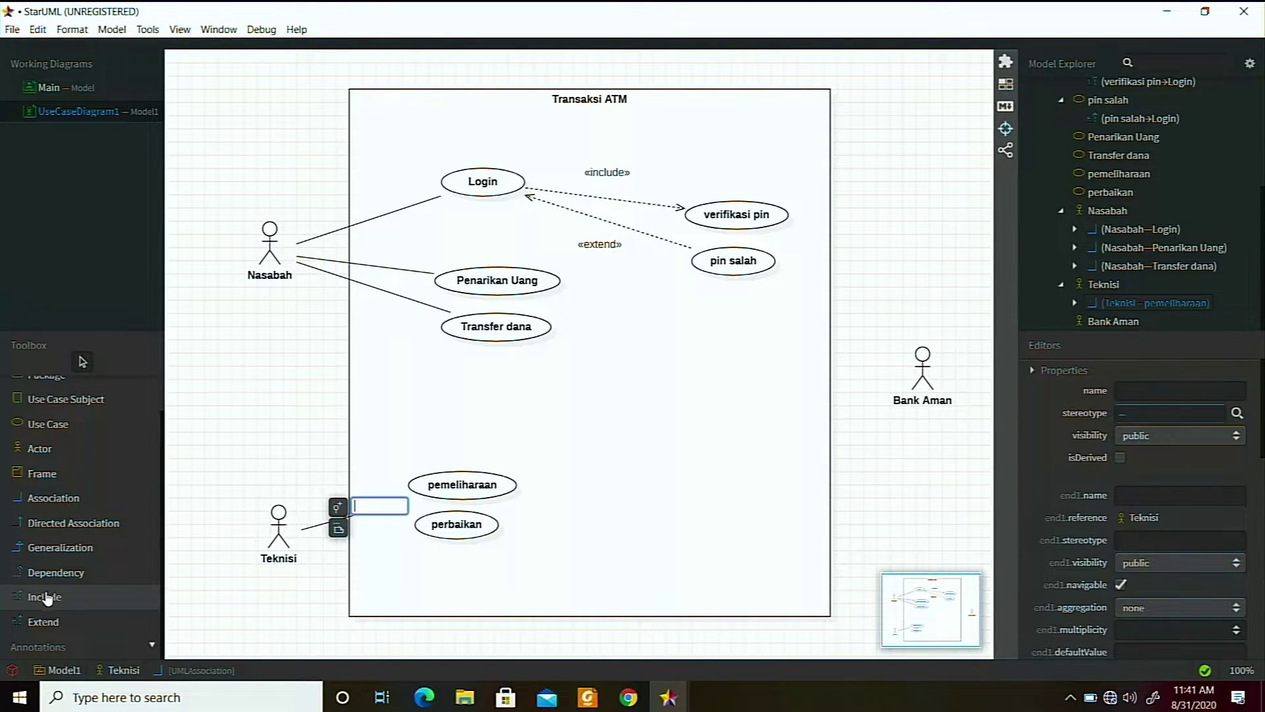
{"action": "left_click", "coordinate": [72, 498]}
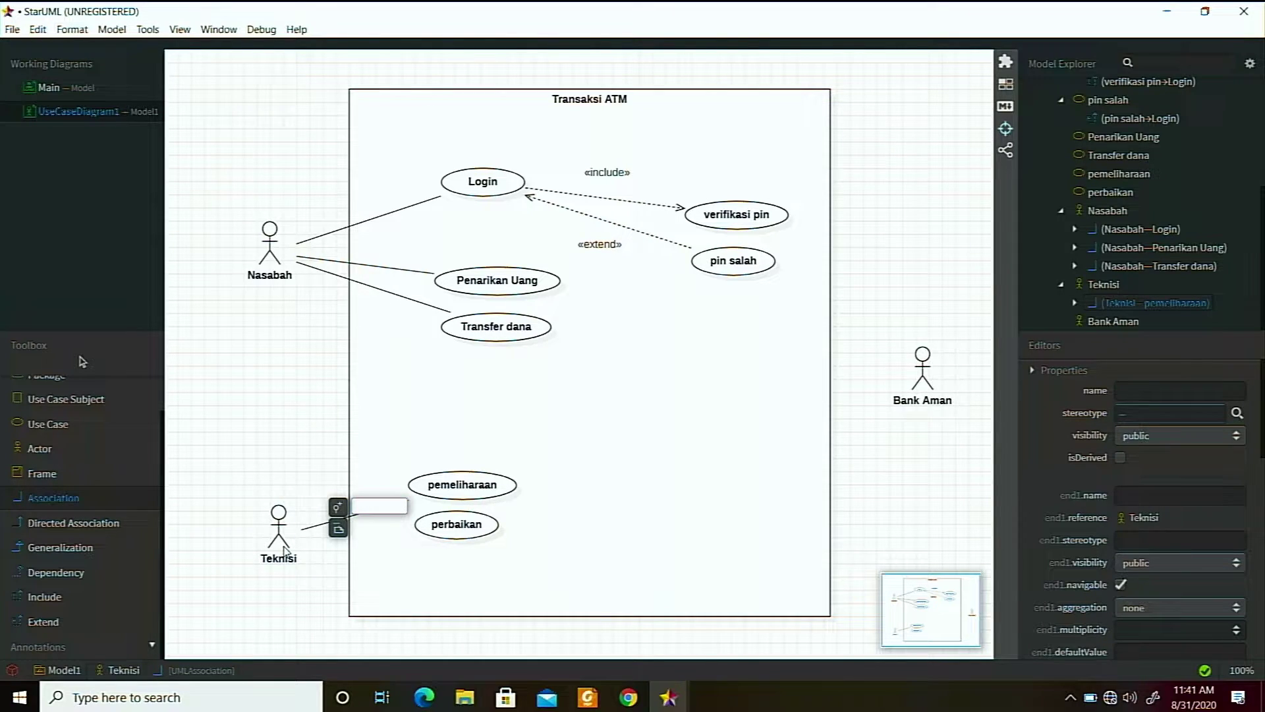
{"action": "left_click_drag", "start_coordinate": [283, 543], "coordinate": [448, 531]}
{"action": "left_click", "coordinate": [494, 588]}
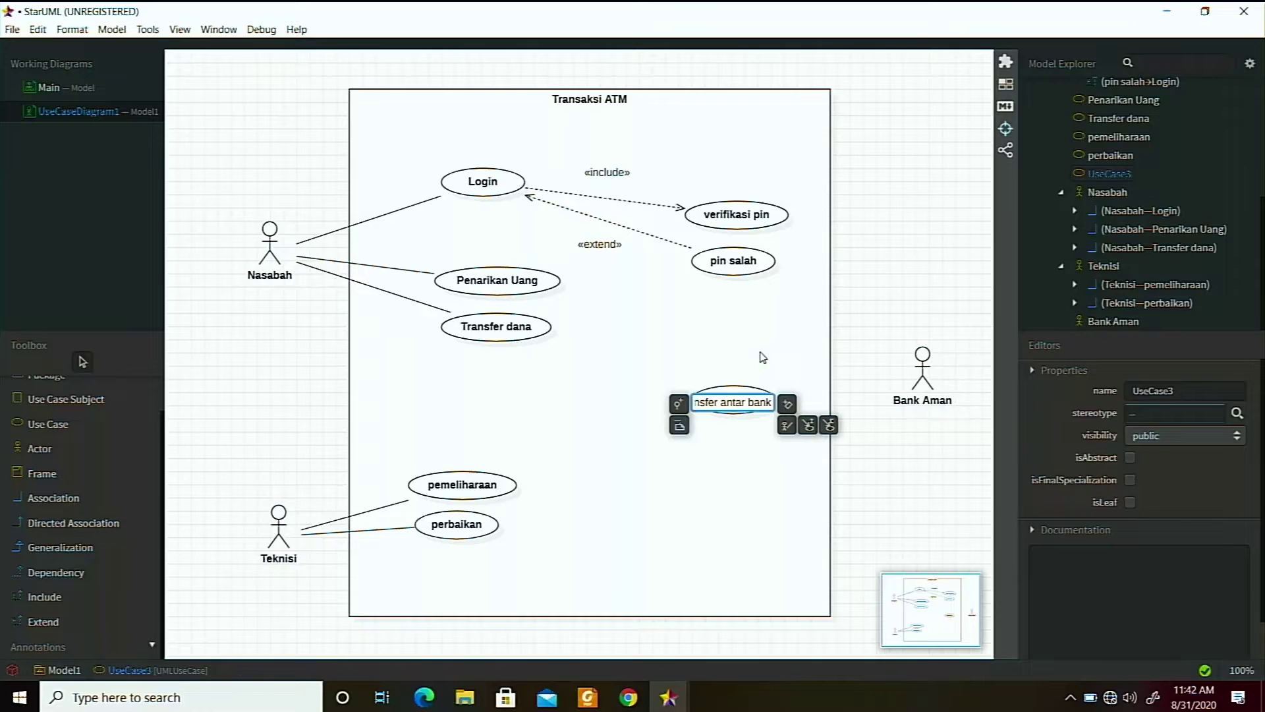
Finish the "transfer antar bank" use case, then add one named "transfar sesama bank" and place it just below.
{"action": "left_click", "coordinate": [760, 355]}
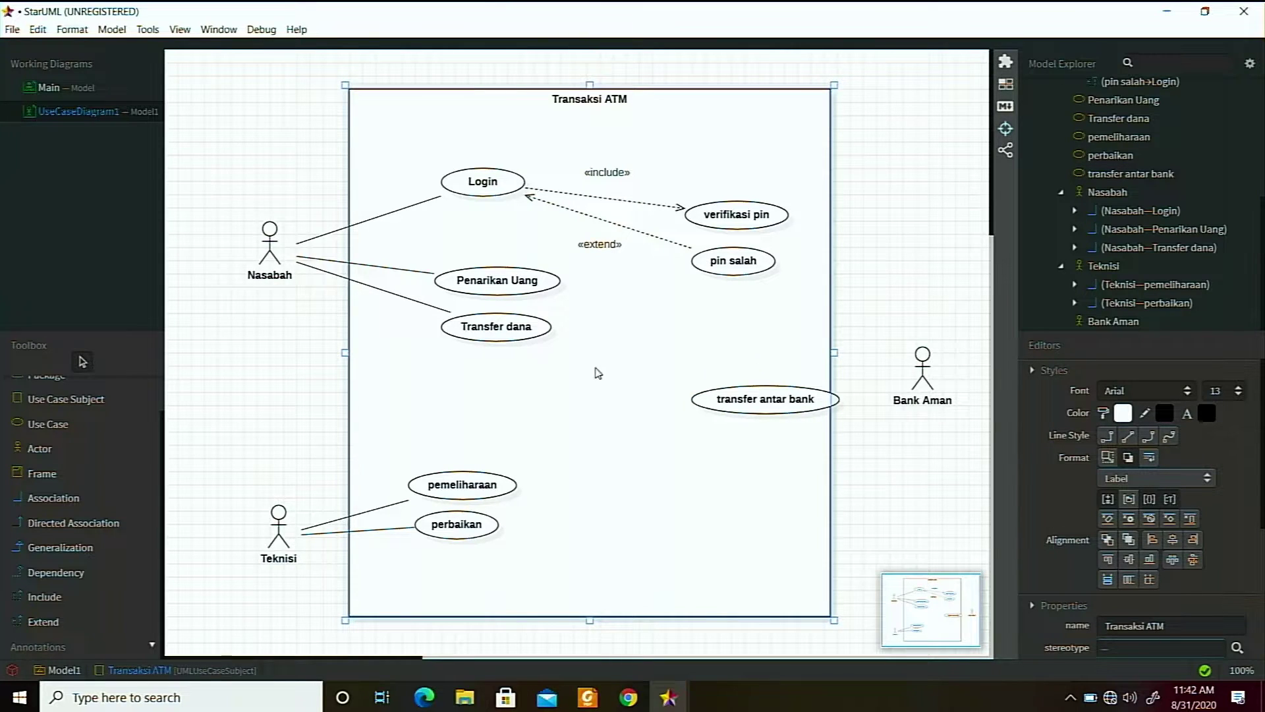
{"action": "left_click", "coordinate": [66, 423]}
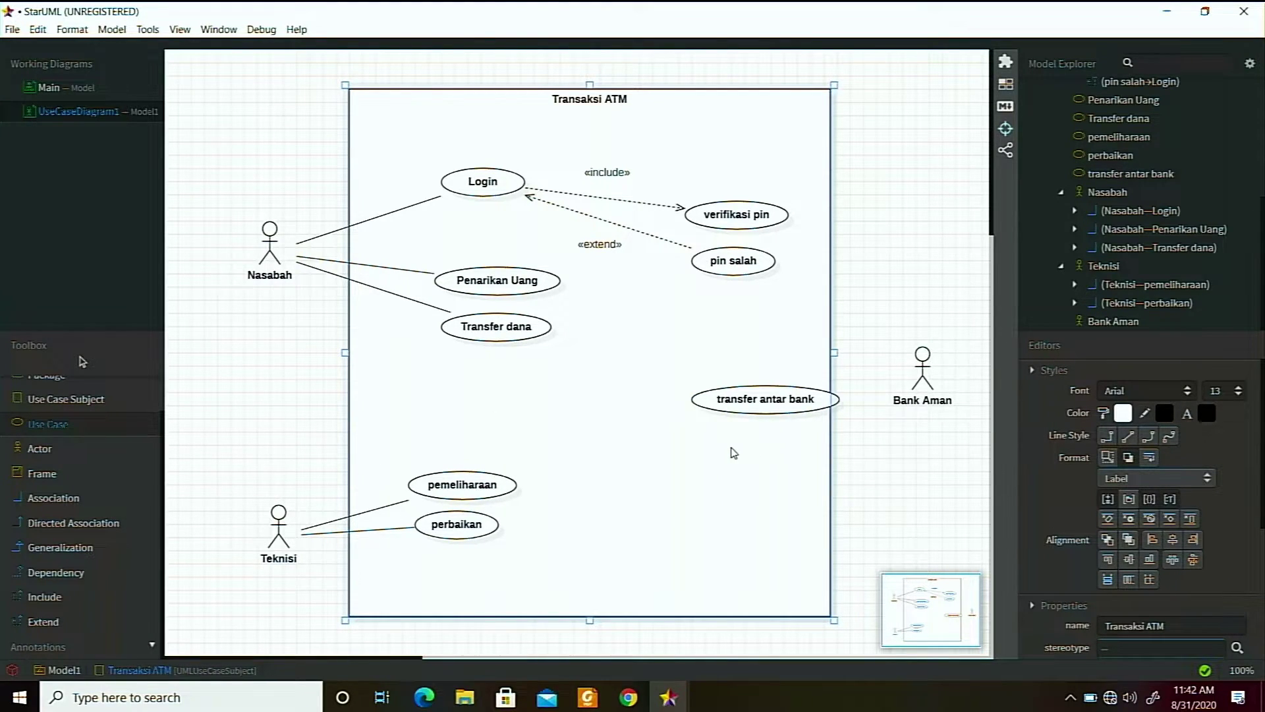
{"action": "left_click", "coordinate": [758, 449]}
{"action": "type", "text": "t"}
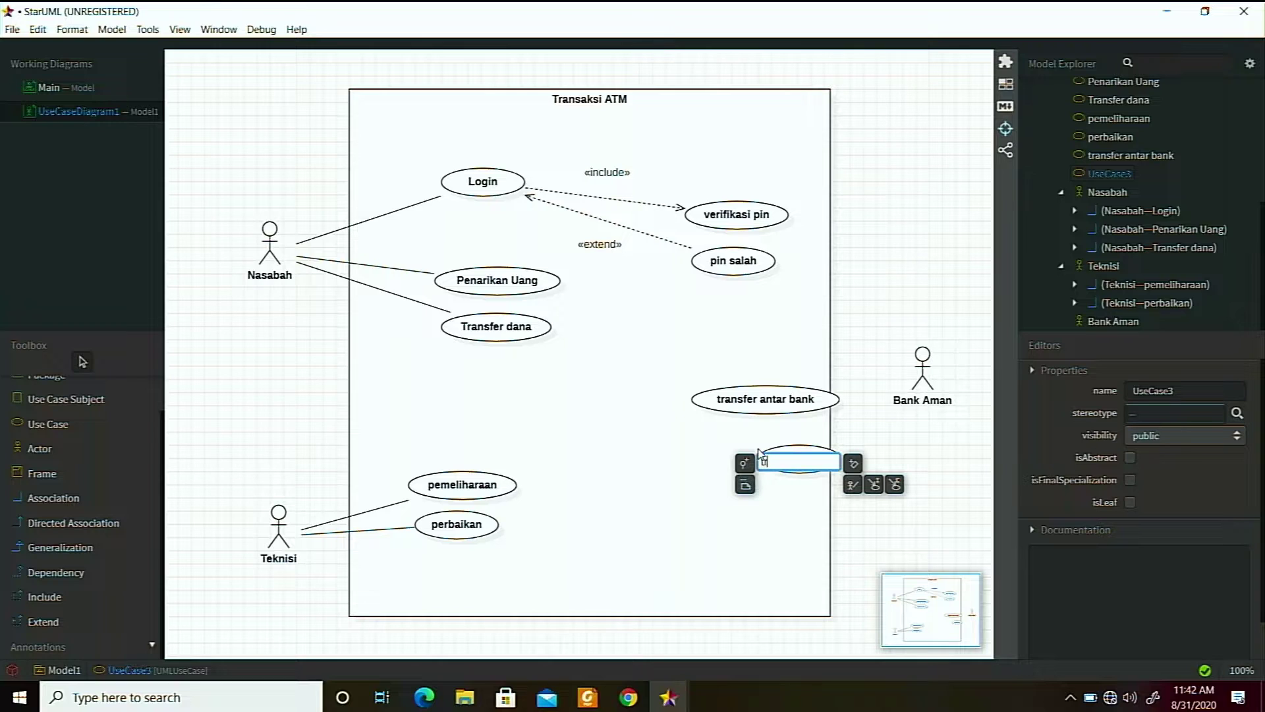
{"action": "type", "text": "ransfar sesama ba"}
{"action": "type", "text": "nk"}
{"action": "left_click", "coordinate": [745, 451]}
{"action": "left_click_drag", "start_coordinate": [746, 452], "coordinate": [714, 423]}
{"action": "left_click_drag", "start_coordinate": [738, 369], "coordinate": [686, 325]}
{"action": "key", "text": "ctrl+z"}
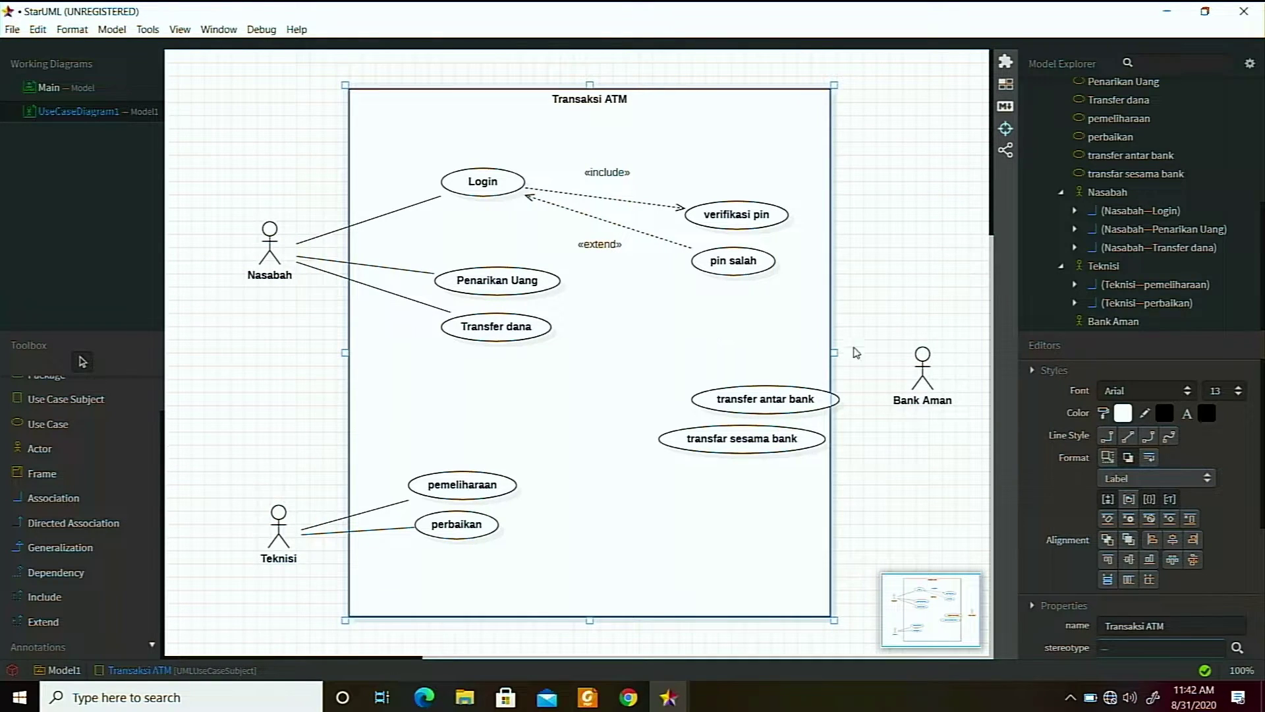
{"action": "left_click", "coordinate": [886, 311]}
{"action": "left_click", "coordinate": [755, 386]}
{"action": "left_click", "coordinate": [902, 327]}
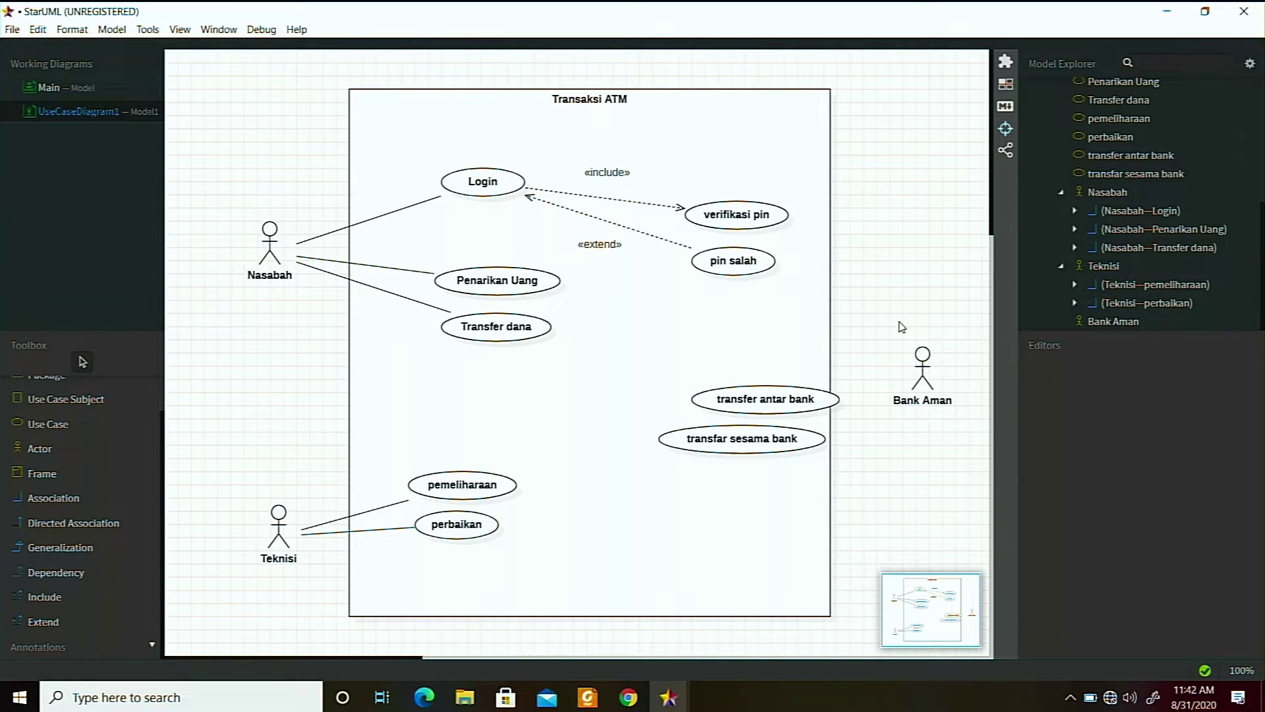
Move transfer antar bank and transfar sesama bank up below pin salah, stacked inside the boundary across from Transfer dana.
{"action": "left_click", "coordinate": [785, 393]}
{"action": "left_click_drag", "start_coordinate": [785, 393], "coordinate": [745, 310]}
{"action": "left_click_drag", "start_coordinate": [743, 433], "coordinate": [718, 351]}
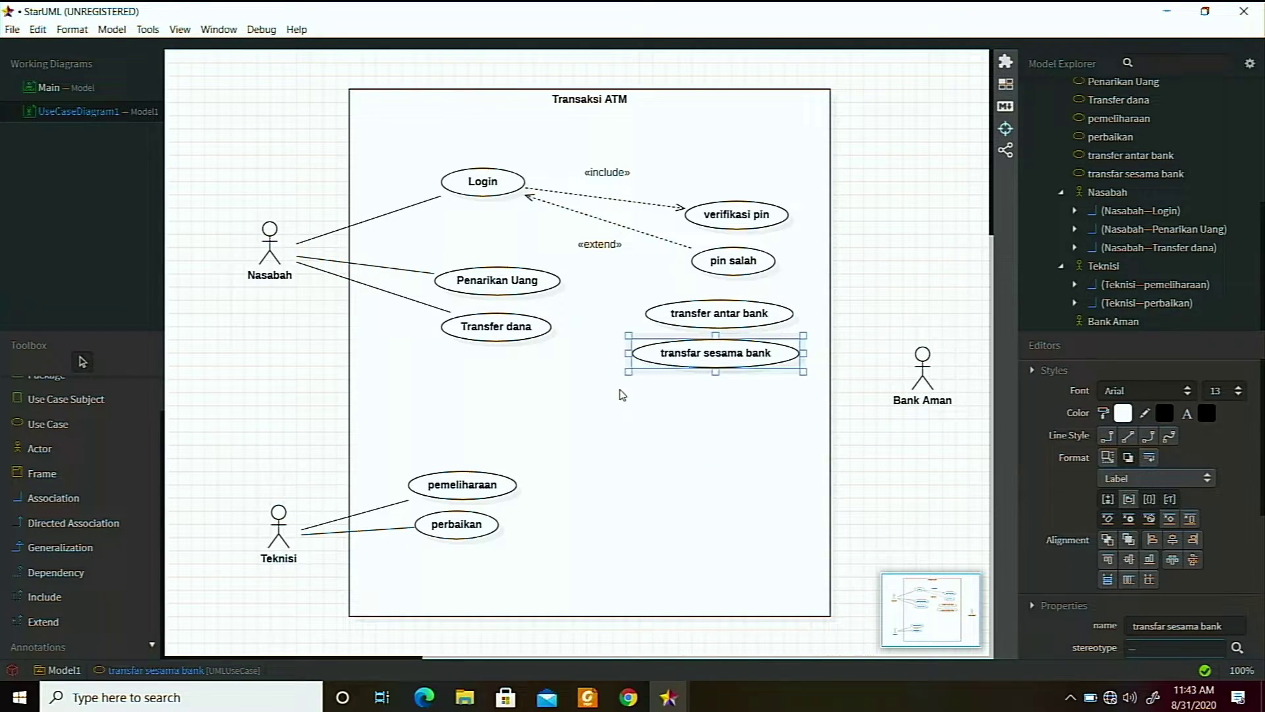
{"action": "left_click", "coordinate": [622, 394]}
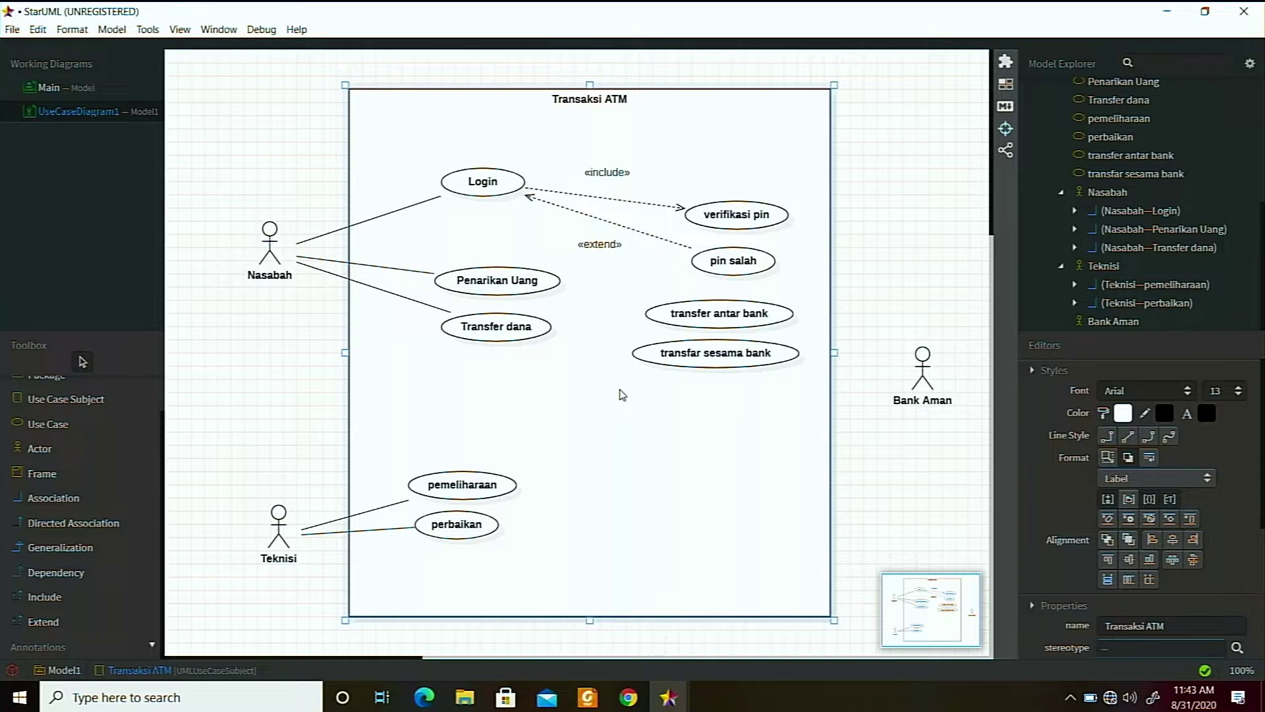
Draw extend relationships from transfer antar bank and transfar sesama bank to the Transfer dana use case.
{"action": "left_click", "coordinate": [63, 621]}
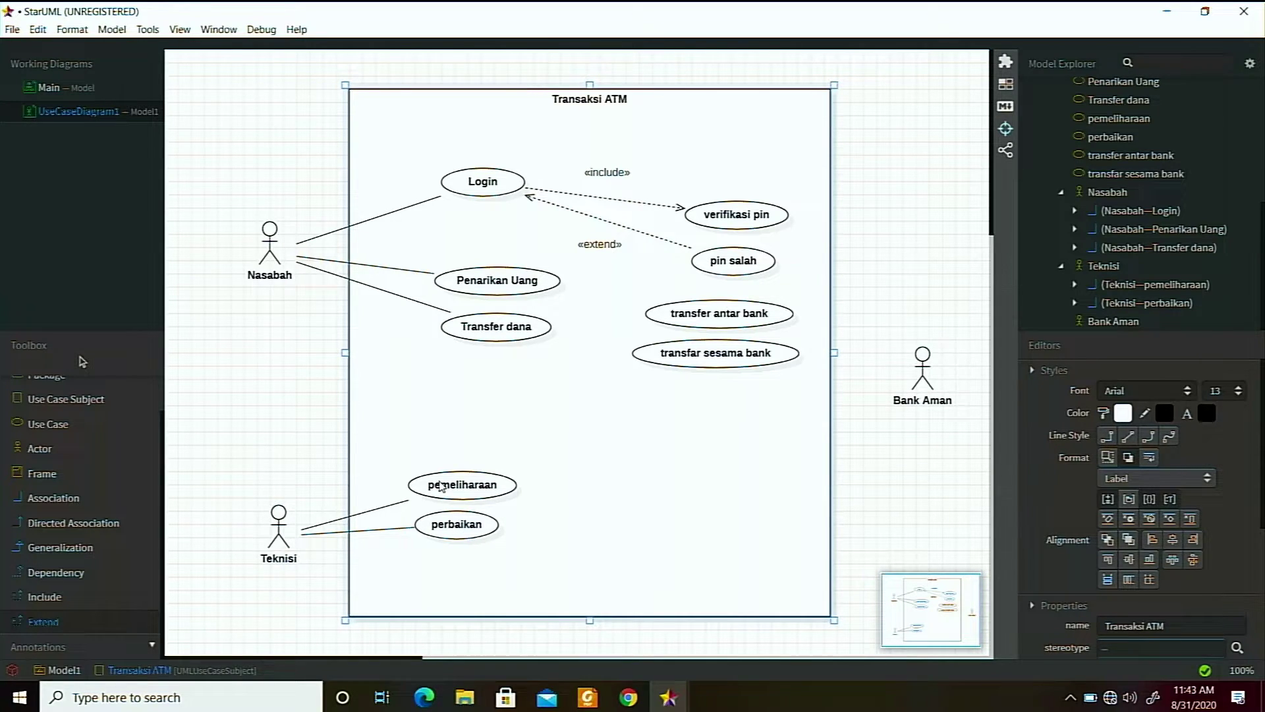
{"action": "left_click_drag", "start_coordinate": [655, 313], "coordinate": [530, 332]}
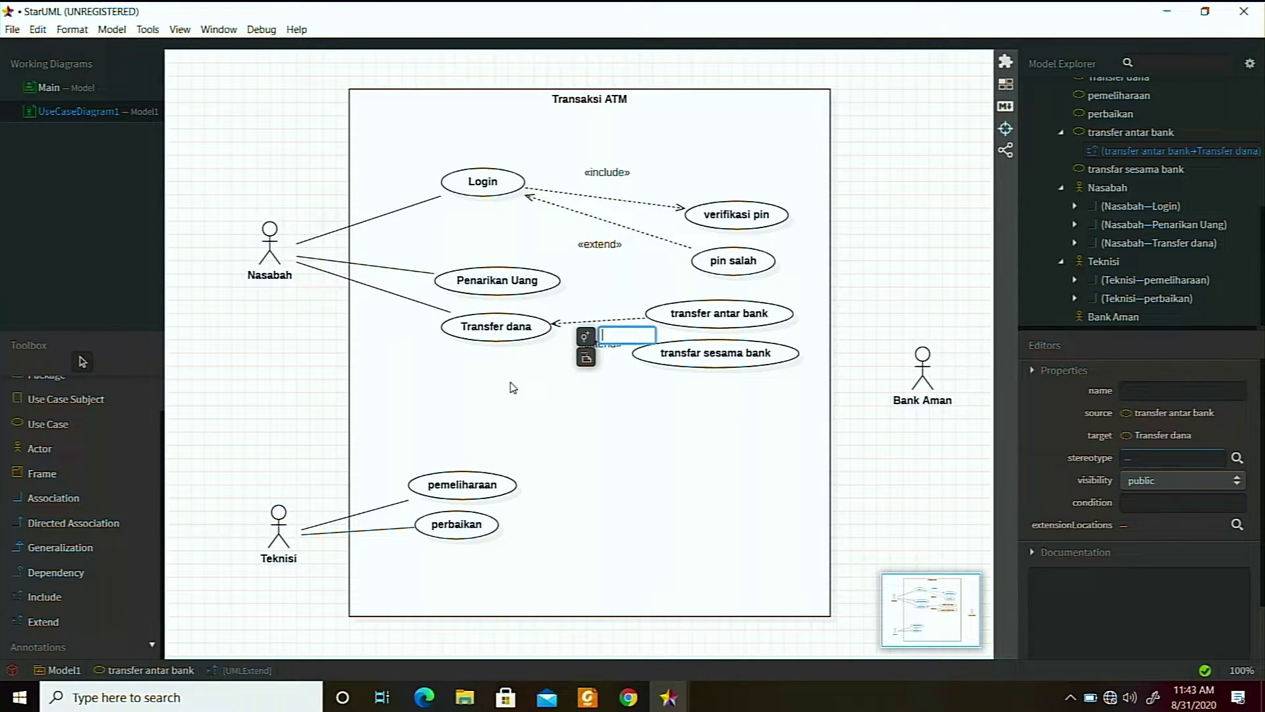
{"action": "left_click", "coordinate": [514, 388]}
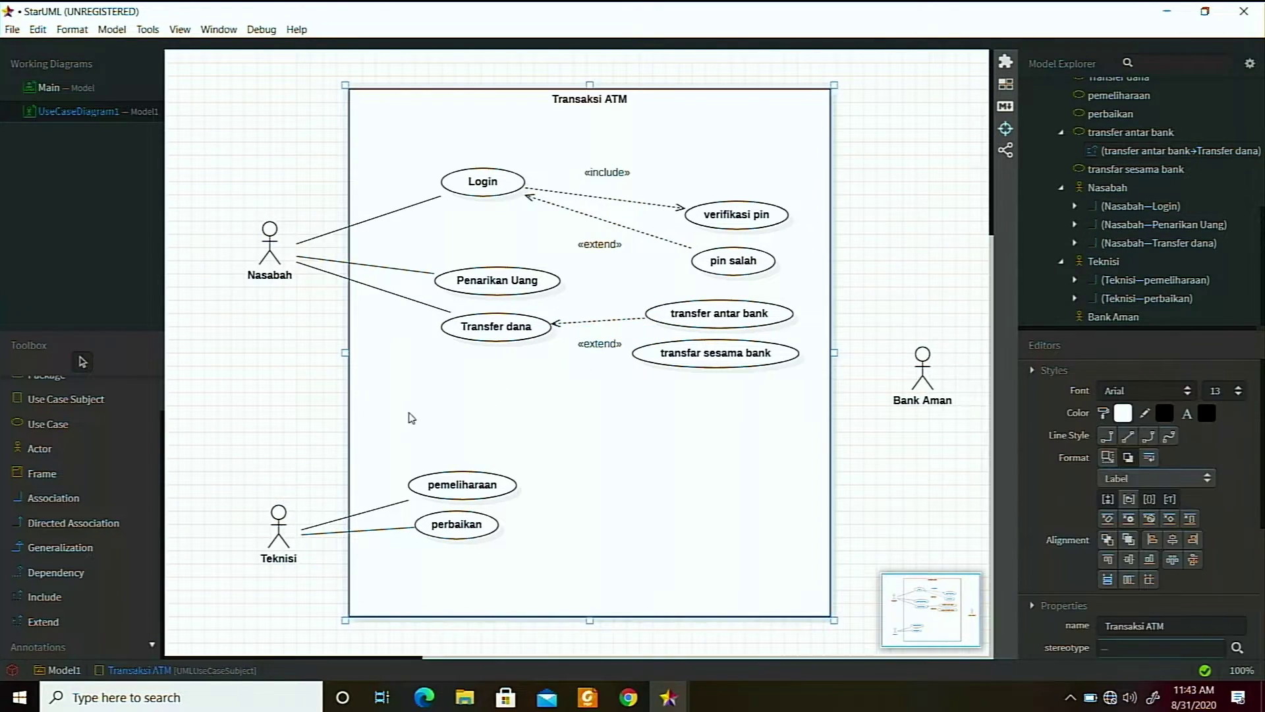
{"action": "left_click", "coordinate": [76, 622]}
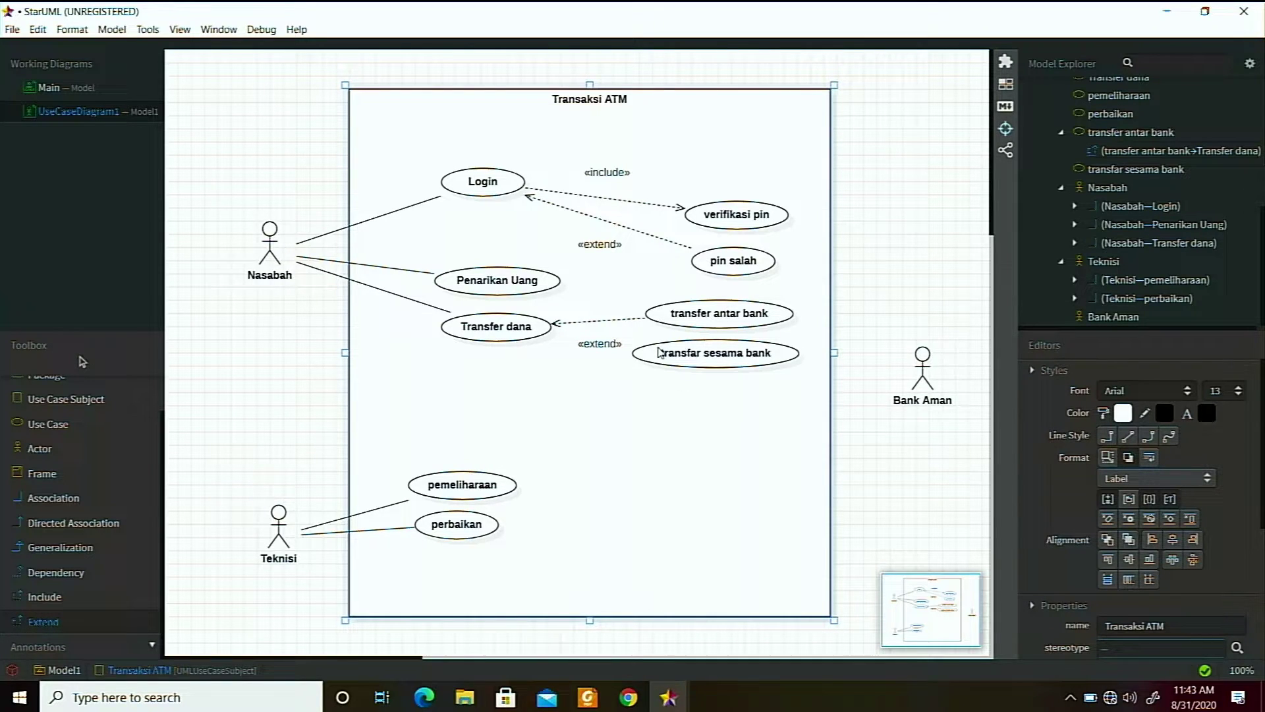
{"action": "left_click_drag", "start_coordinate": [479, 332], "coordinate": [496, 331]}
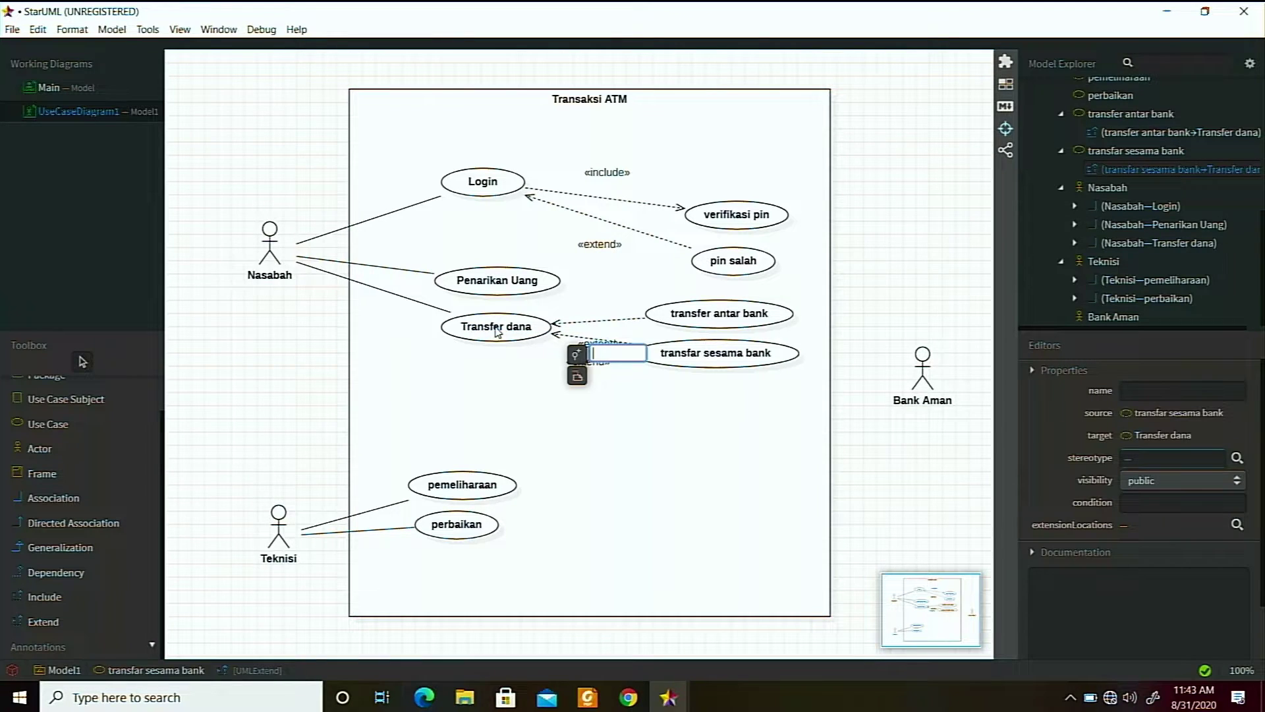
{"action": "left_click", "coordinate": [515, 397]}
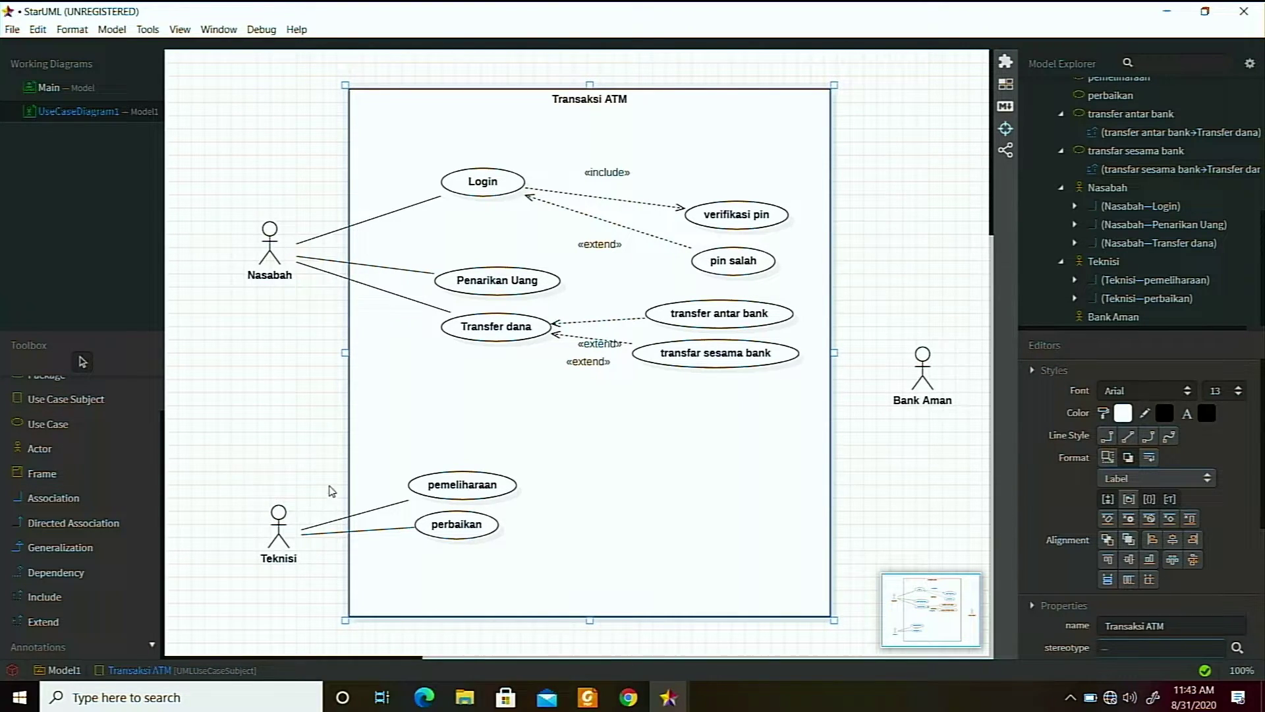
Delete the association between Nasabah and Login and try to replace it with a generalization.
{"action": "left_click", "coordinate": [372, 222]}
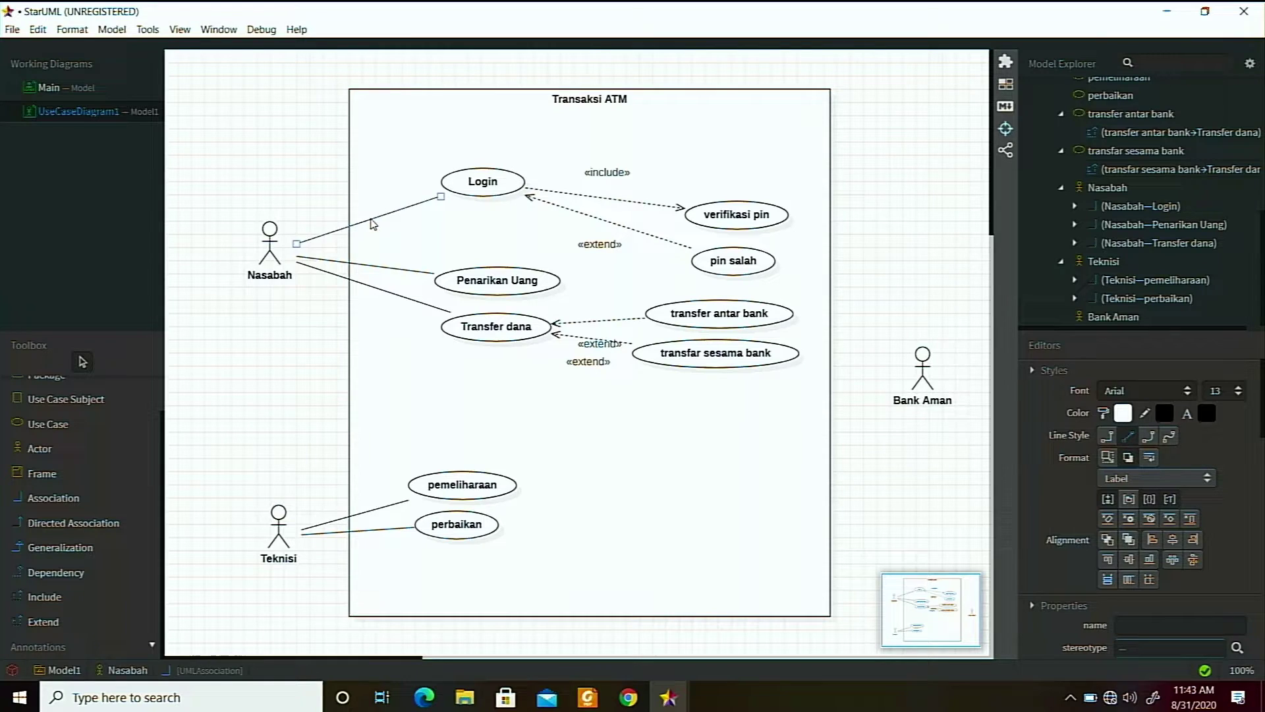
{"action": "key", "text": "Delete"}
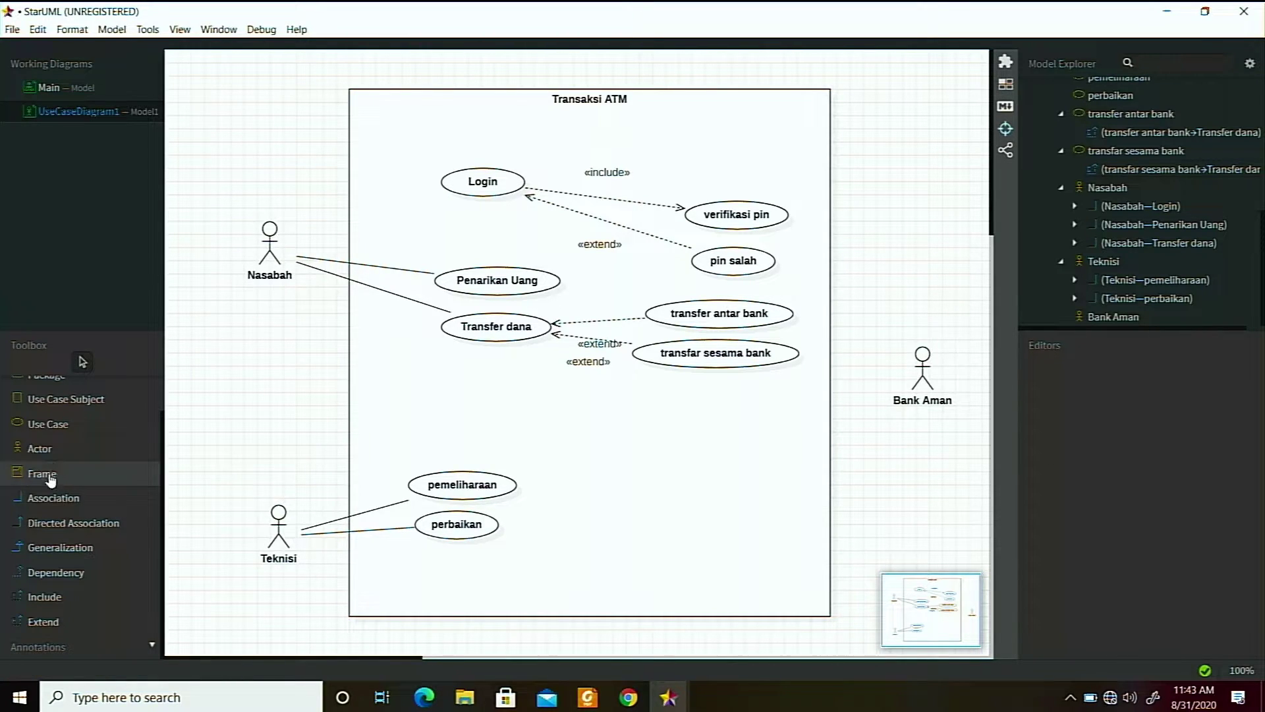
{"action": "left_click", "coordinate": [59, 547]}
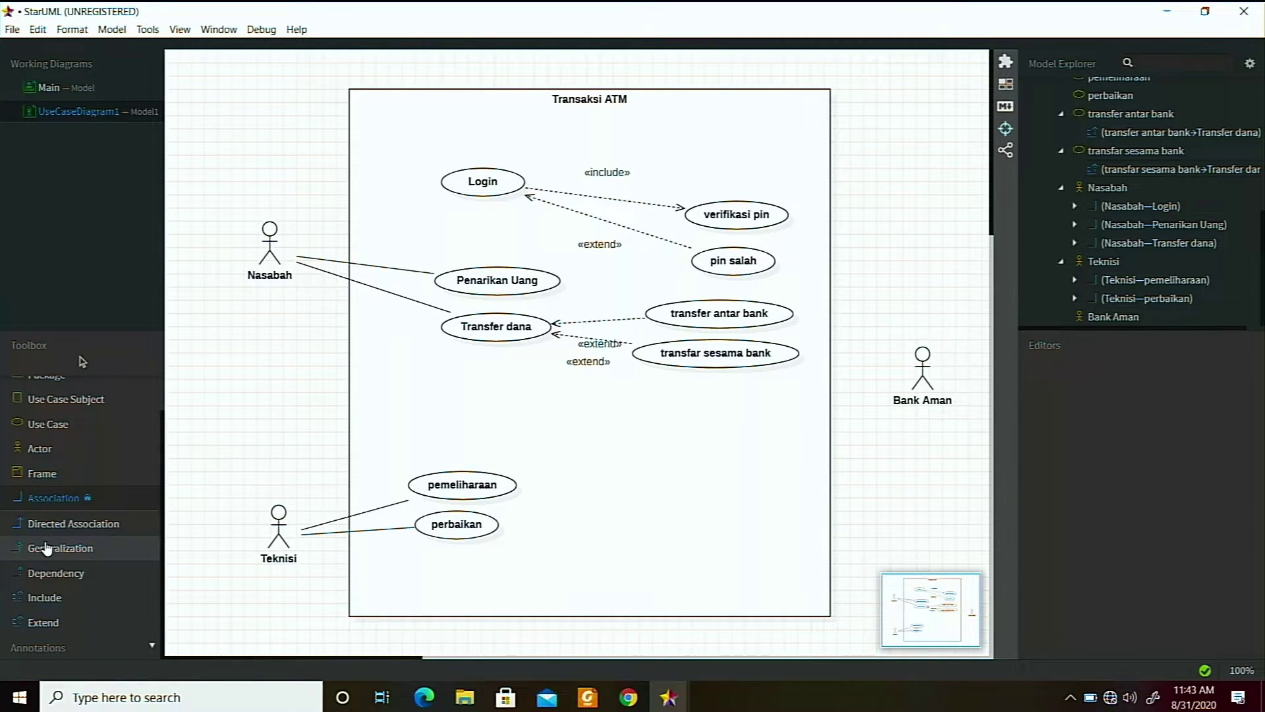
{"action": "left_click_drag", "start_coordinate": [286, 250], "coordinate": [440, 196]}
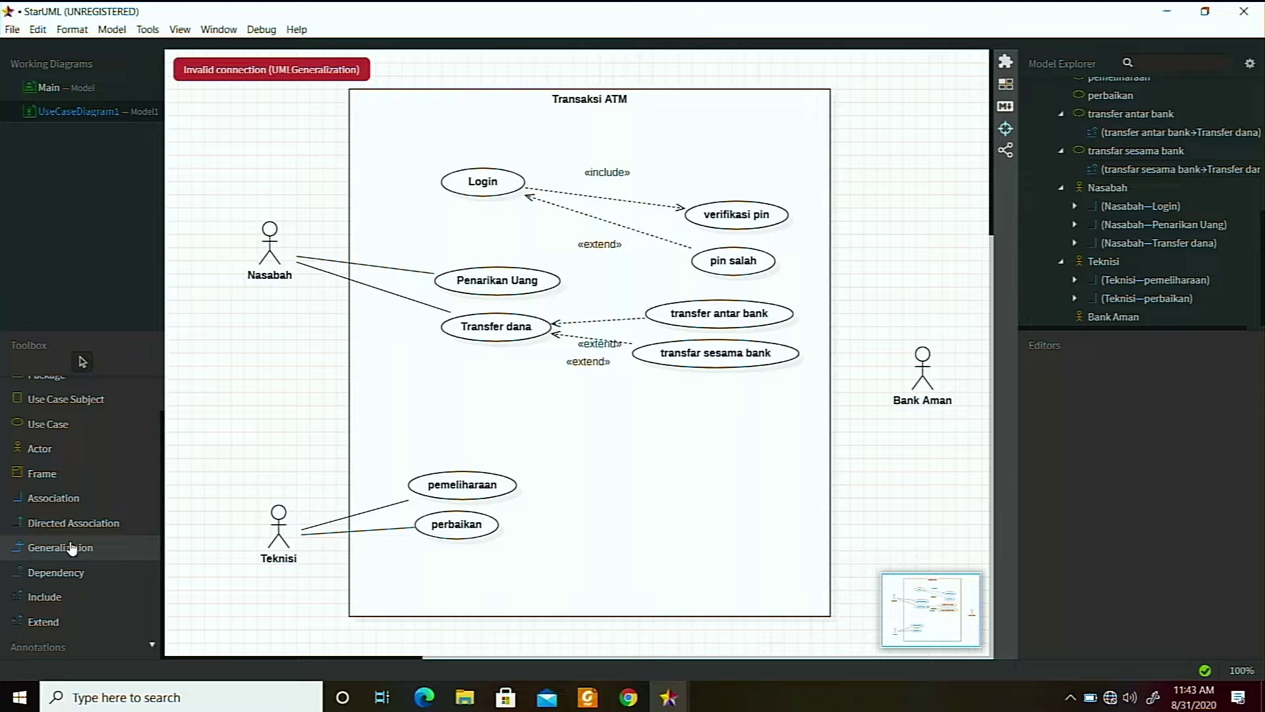
Redraw a plain association from the Nasabah actor to the Login use case.
{"action": "left_click", "coordinate": [56, 498]}
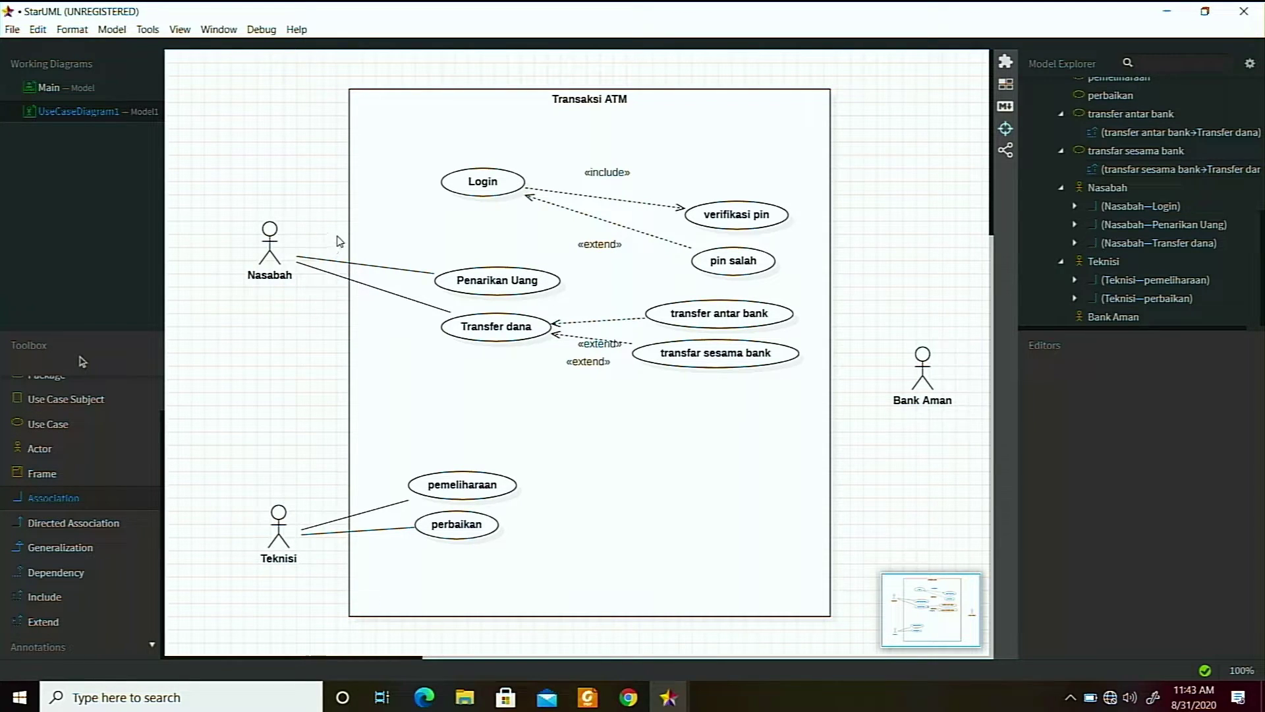
{"action": "left_click_drag", "start_coordinate": [330, 227], "coordinate": [467, 184]}
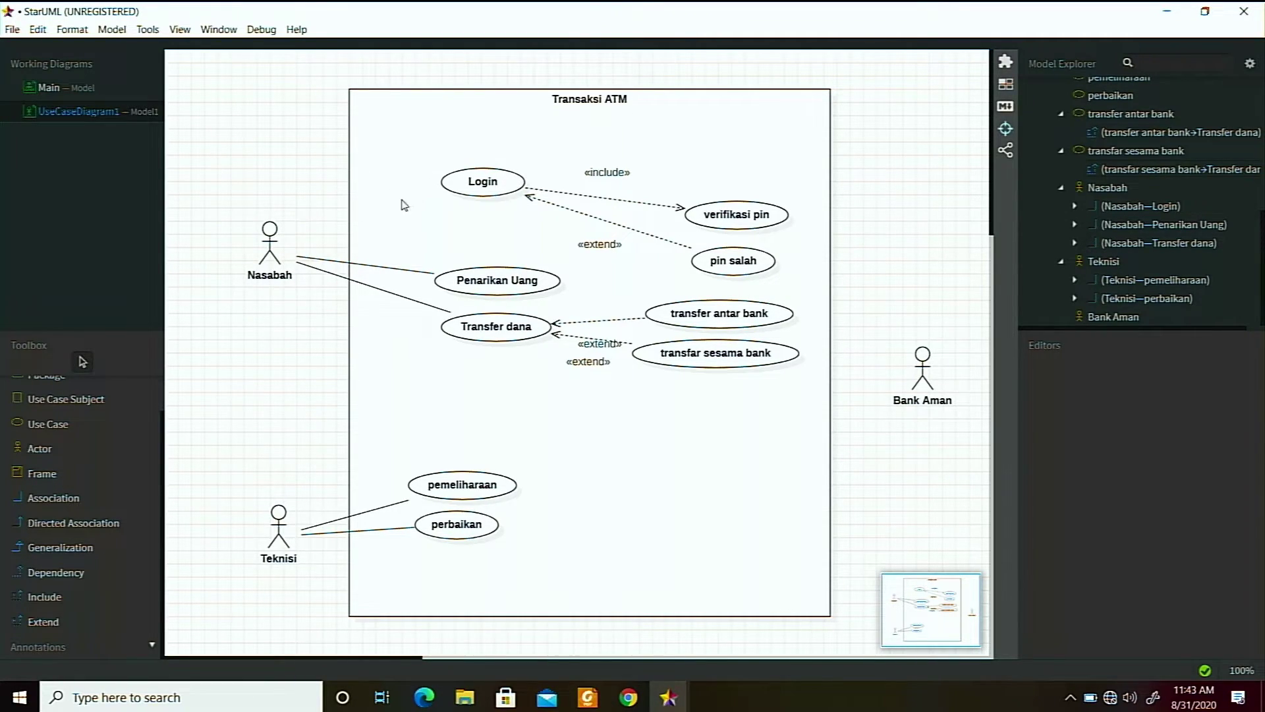
{"action": "left_click", "coordinate": [79, 494]}
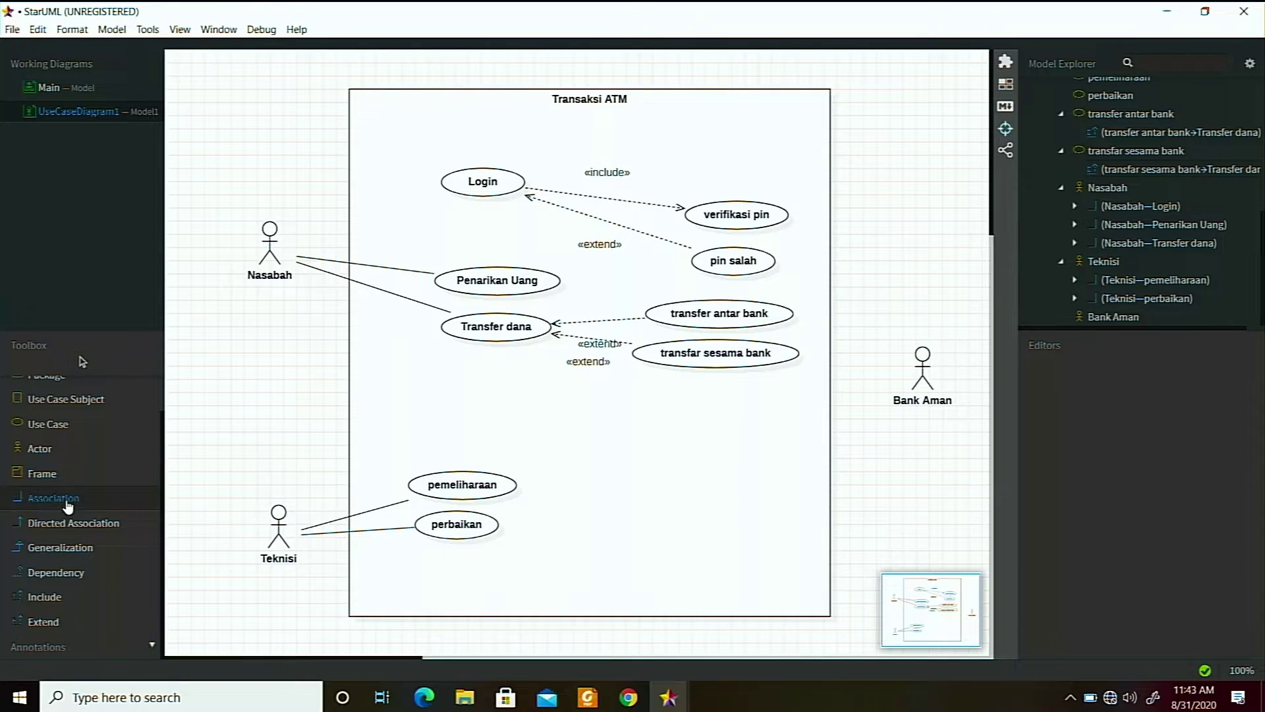
{"action": "left_click_drag", "start_coordinate": [452, 191], "coordinate": [471, 186]}
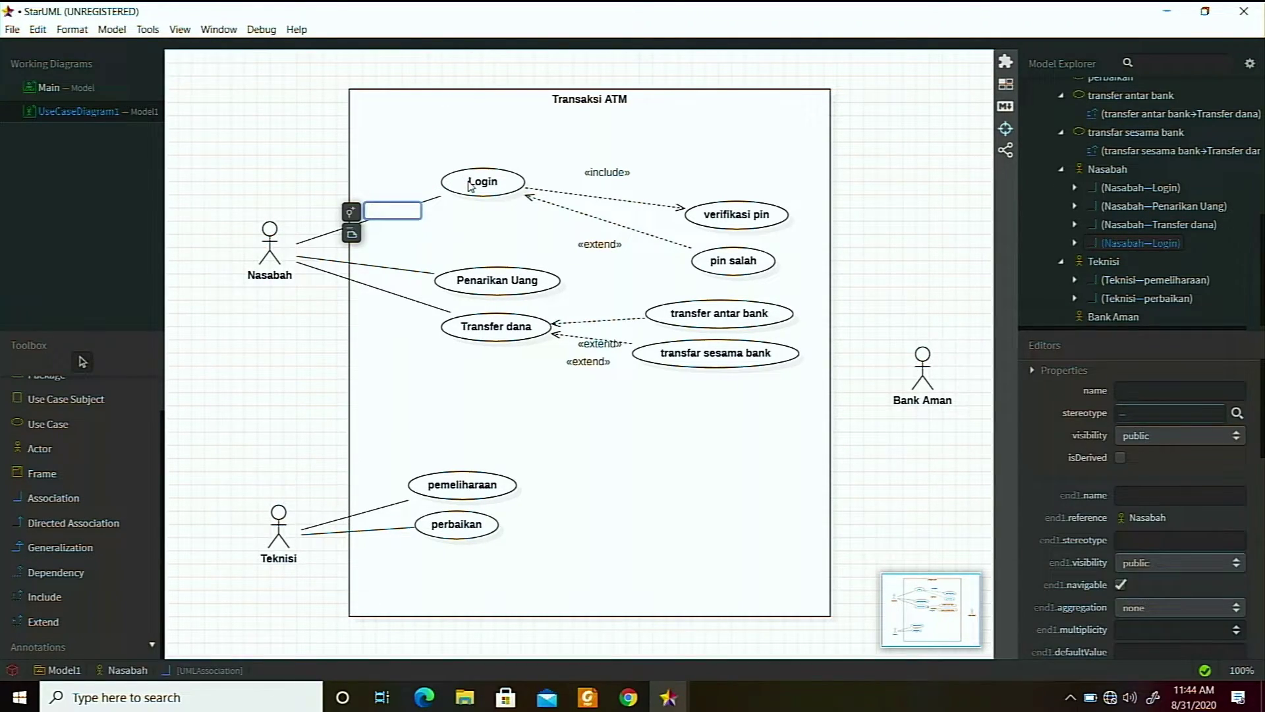
{"action": "left_click", "coordinate": [413, 148]}
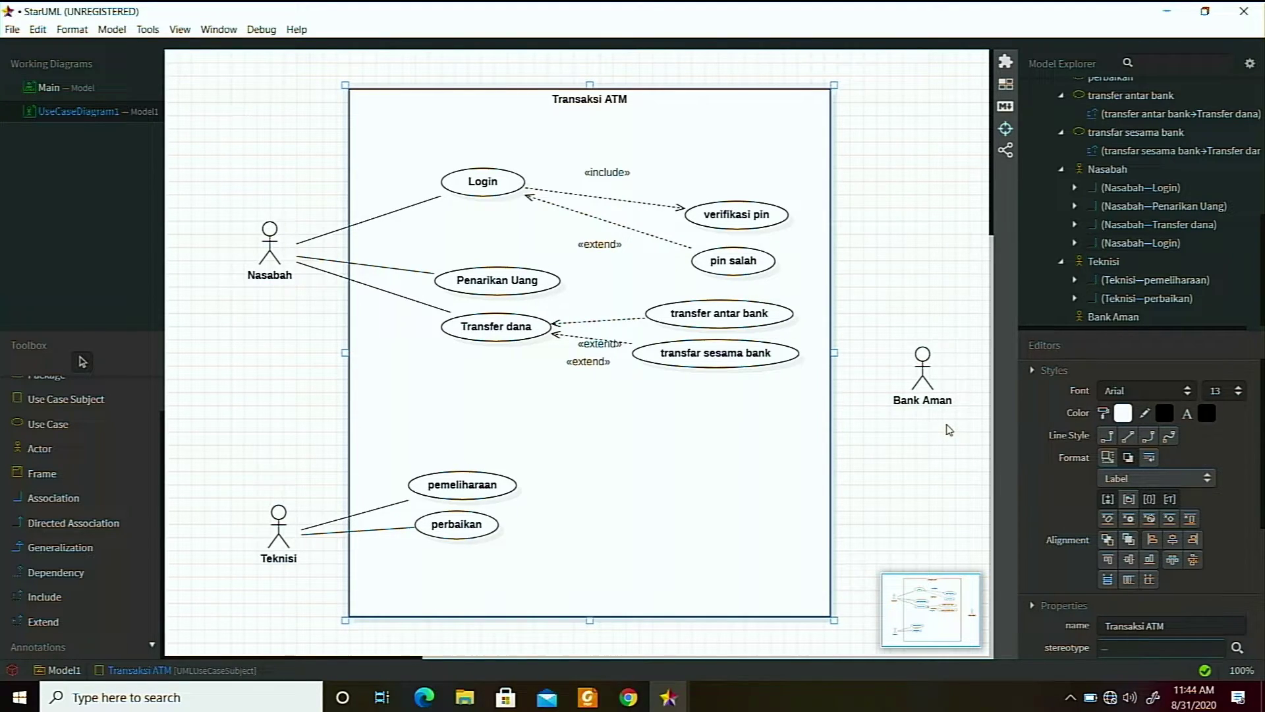
Draw an association from the Bank Aman actor to Login and bend its line to pass above verifikasi pin.
{"action": "left_click", "coordinate": [942, 451]}
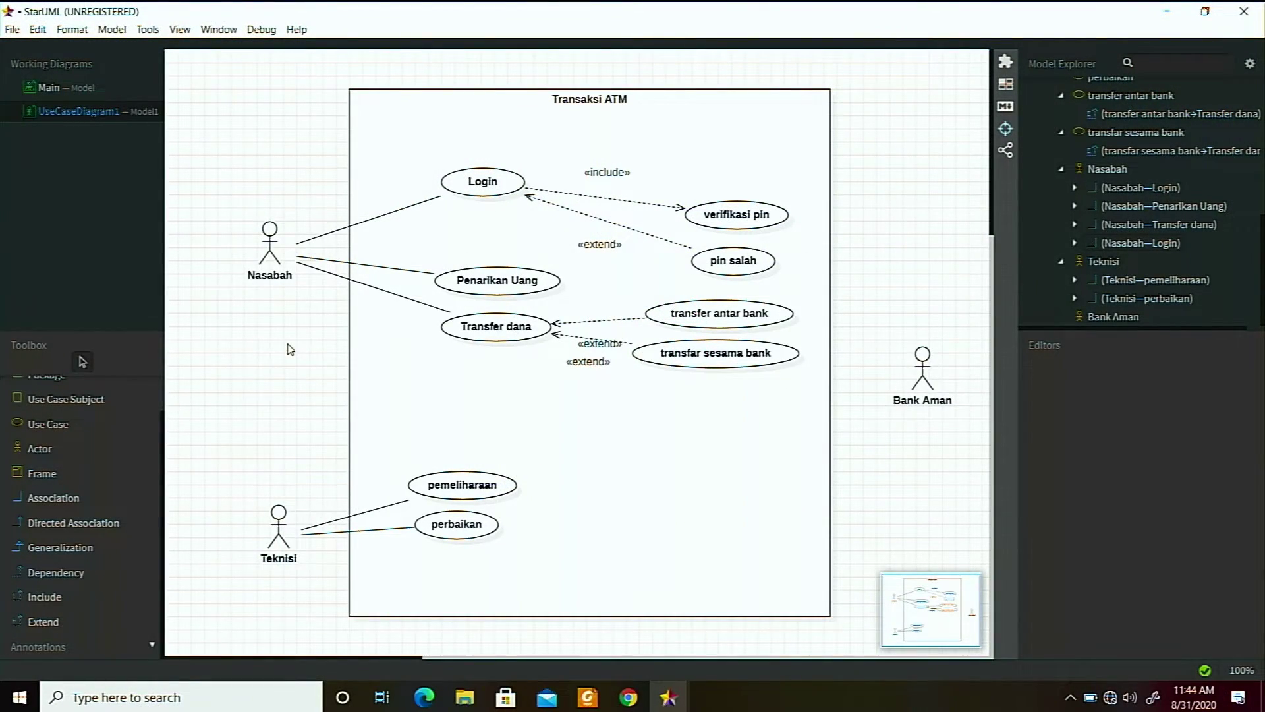
{"action": "left_click", "coordinate": [73, 497]}
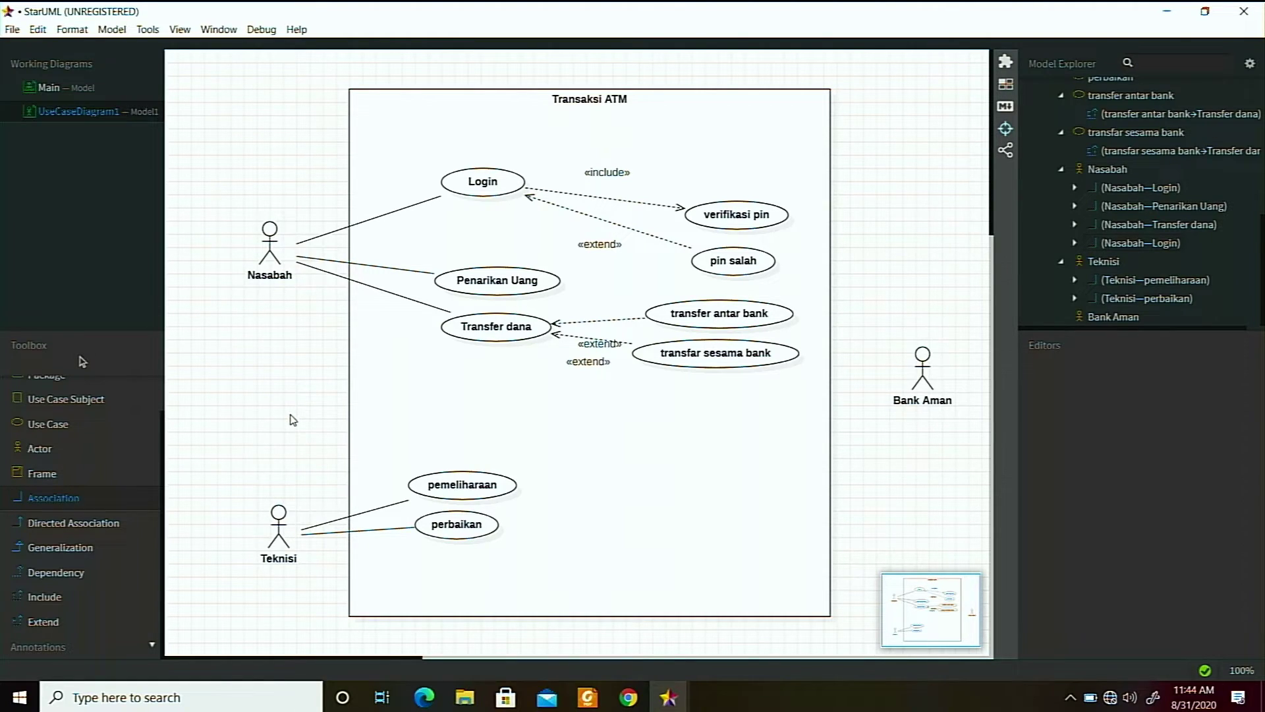
{"action": "left_click_drag", "start_coordinate": [925, 362], "coordinate": [510, 181]}
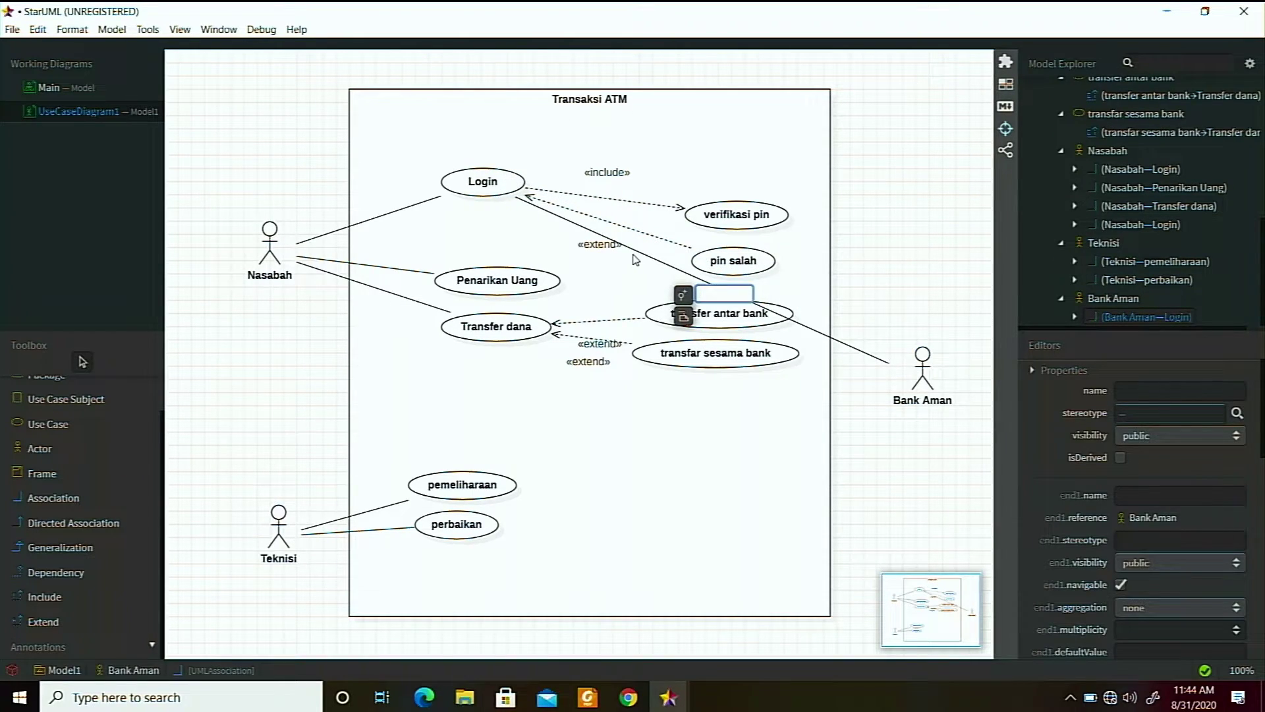
{"action": "left_click_drag", "start_coordinate": [684, 218], "coordinate": [766, 142]}
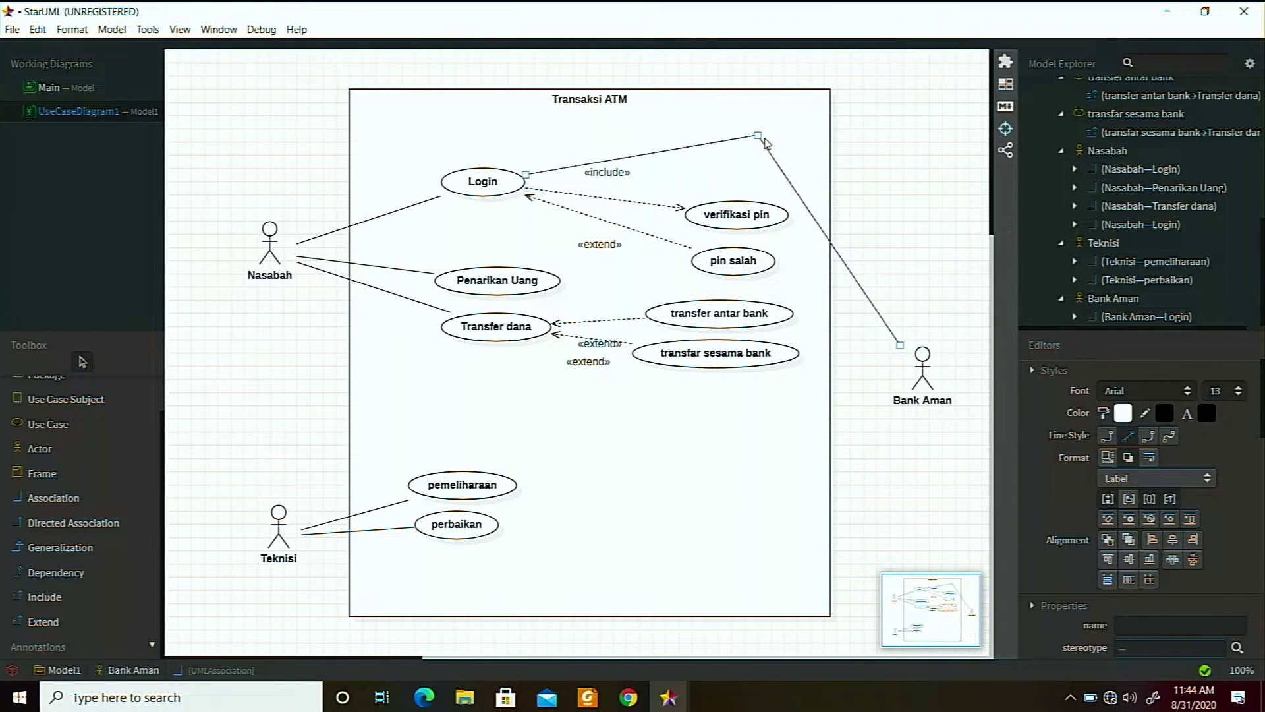
{"action": "left_click", "coordinate": [682, 389]}
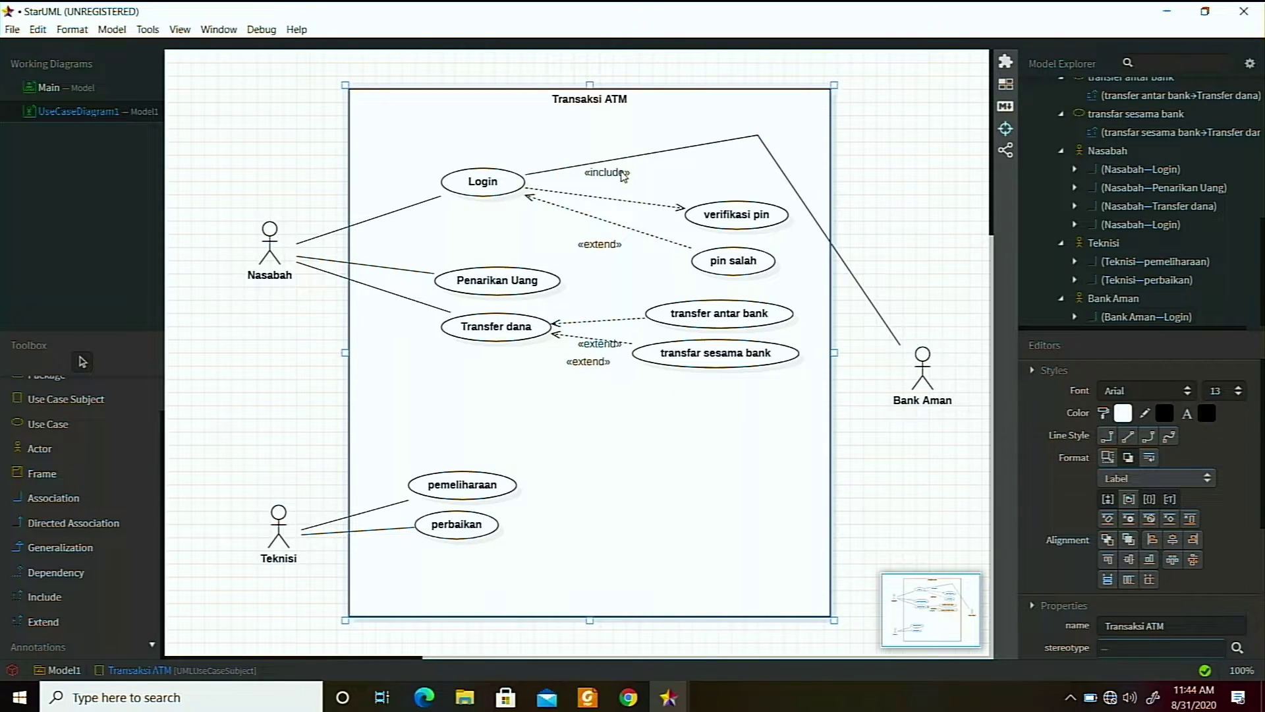
Move the include label of Login–verifikasi pin and the extend label of pin salah–Login closer to their dashed lines.
{"action": "left_click", "coordinate": [622, 174]}
{"action": "double_click", "coordinate": [621, 183]}
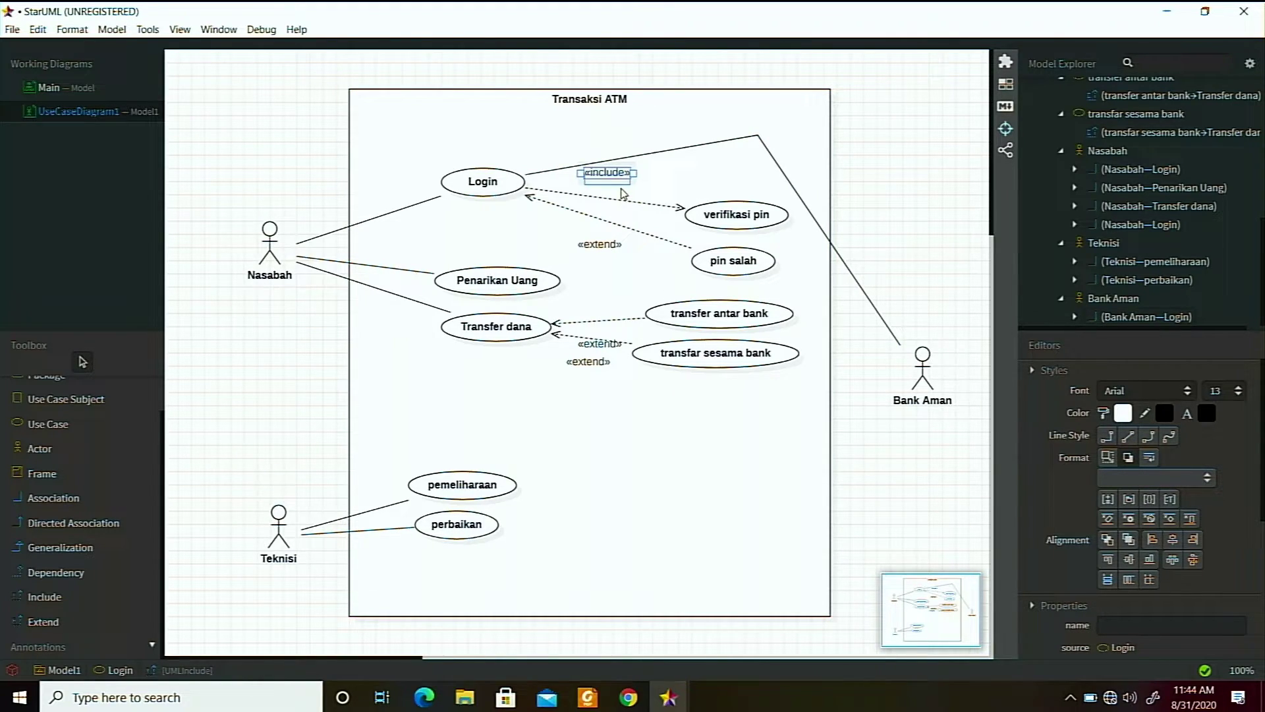
{"action": "key", "text": "Return"}
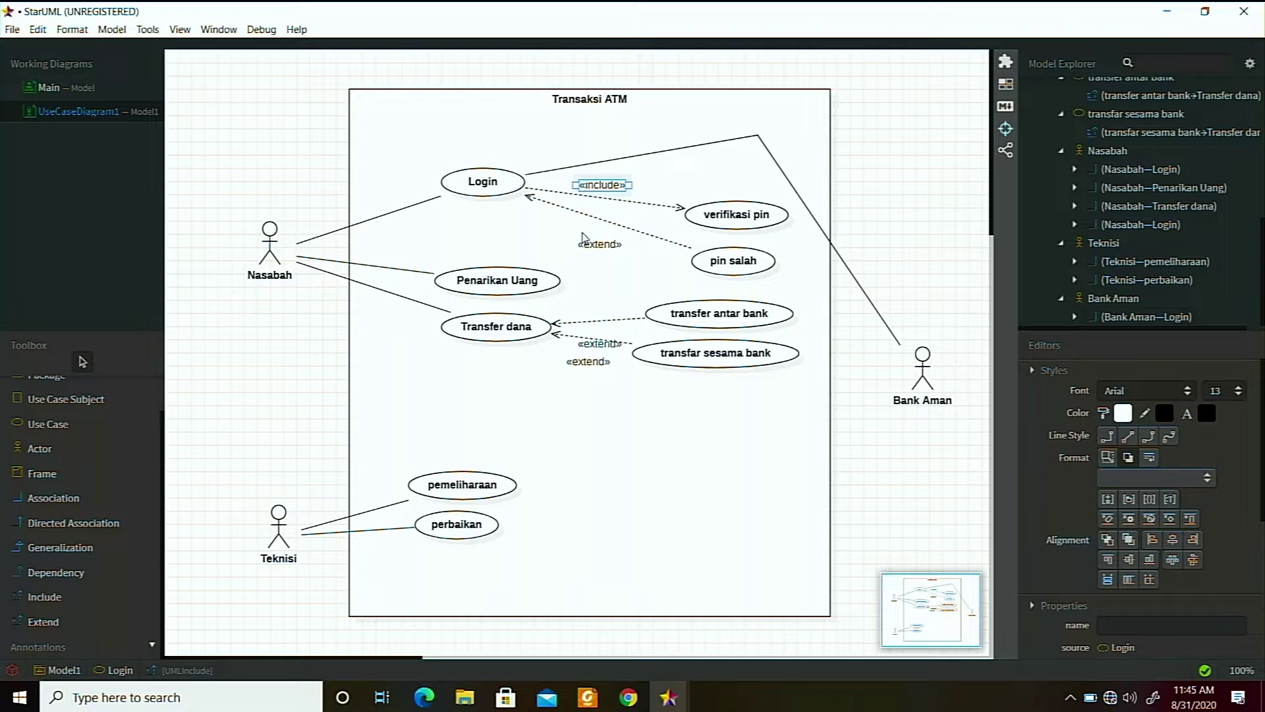
{"action": "left_click", "coordinate": [597, 249]}
{"action": "left_click", "coordinate": [598, 247]}
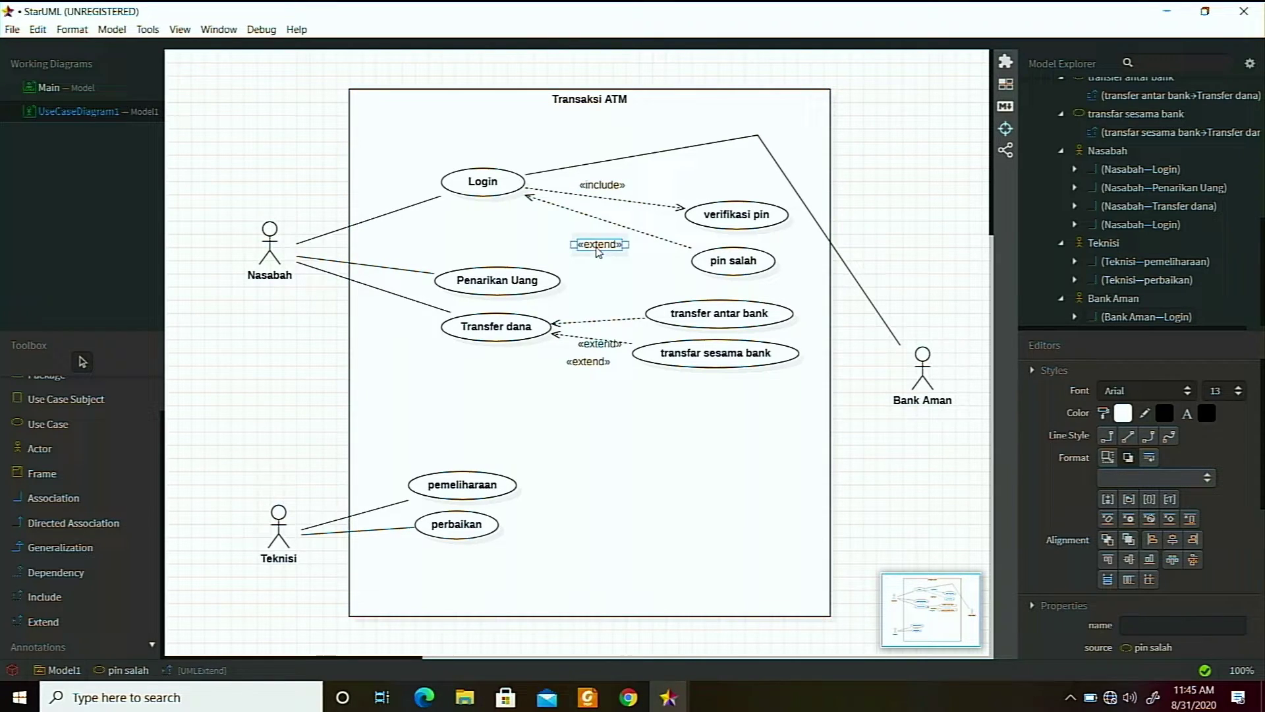
{"action": "double_click", "coordinate": [599, 243]}
{"action": "key", "text": "Return"}
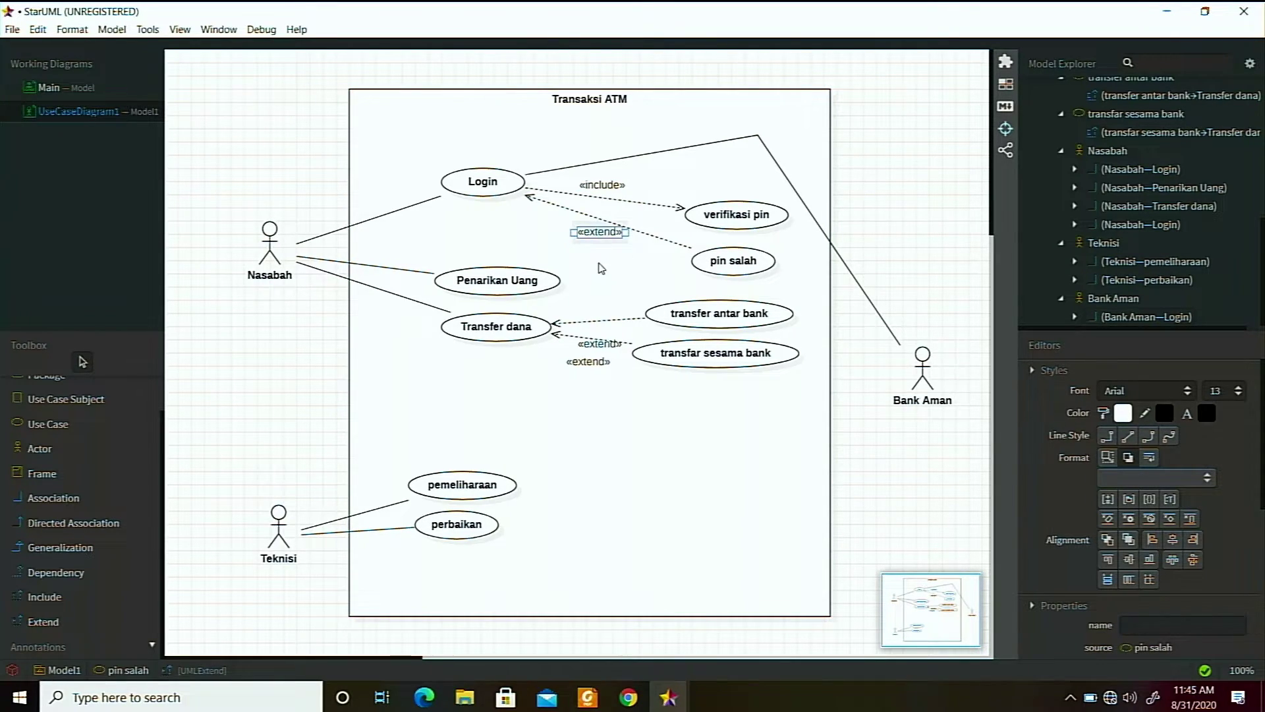
Draw plain associations from the Bank Aman actor to the Penarikan Uang and Transfer dana use cases.
{"action": "left_click", "coordinate": [653, 392]}
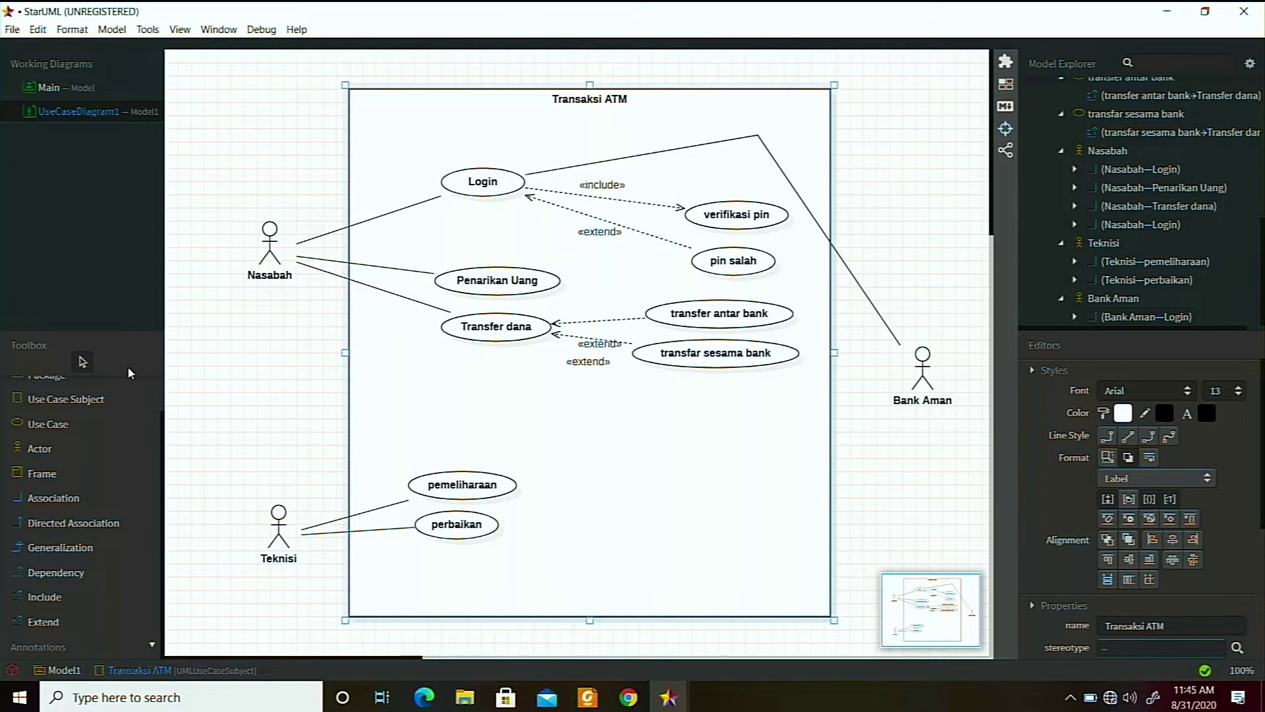
{"action": "left_click", "coordinate": [52, 497]}
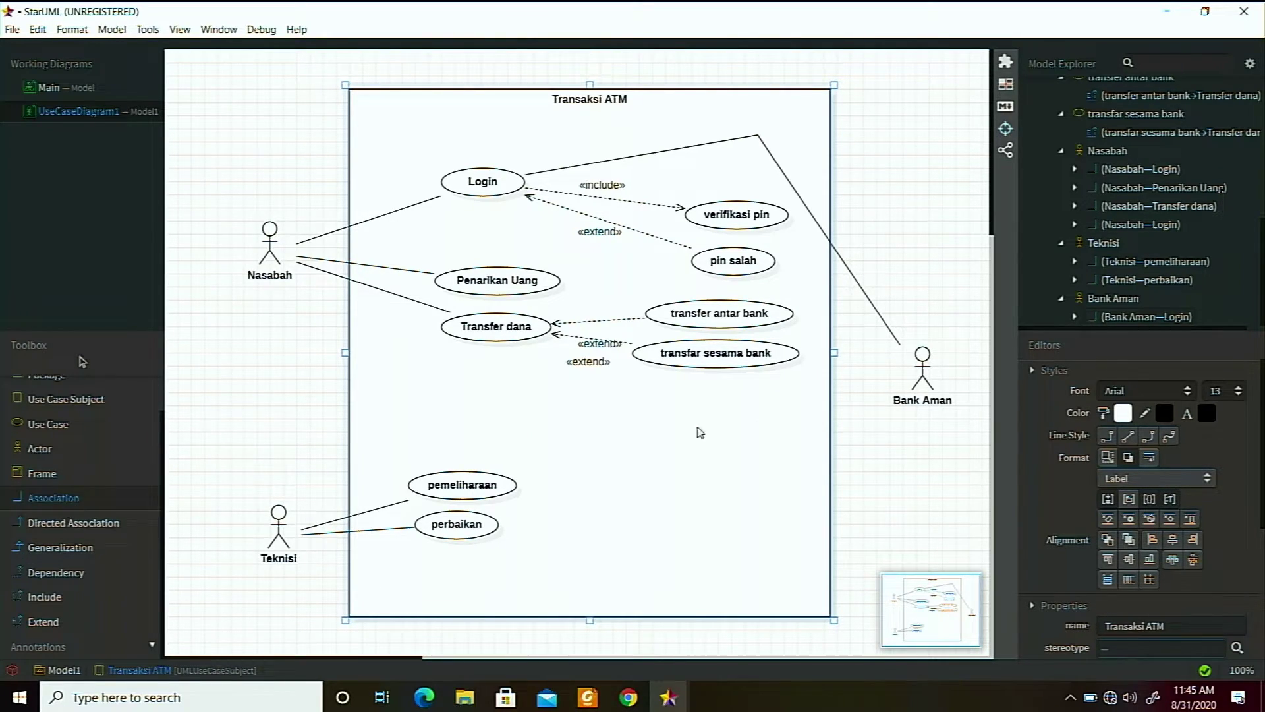
{"action": "left_click_drag", "start_coordinate": [923, 384], "coordinate": [547, 282]}
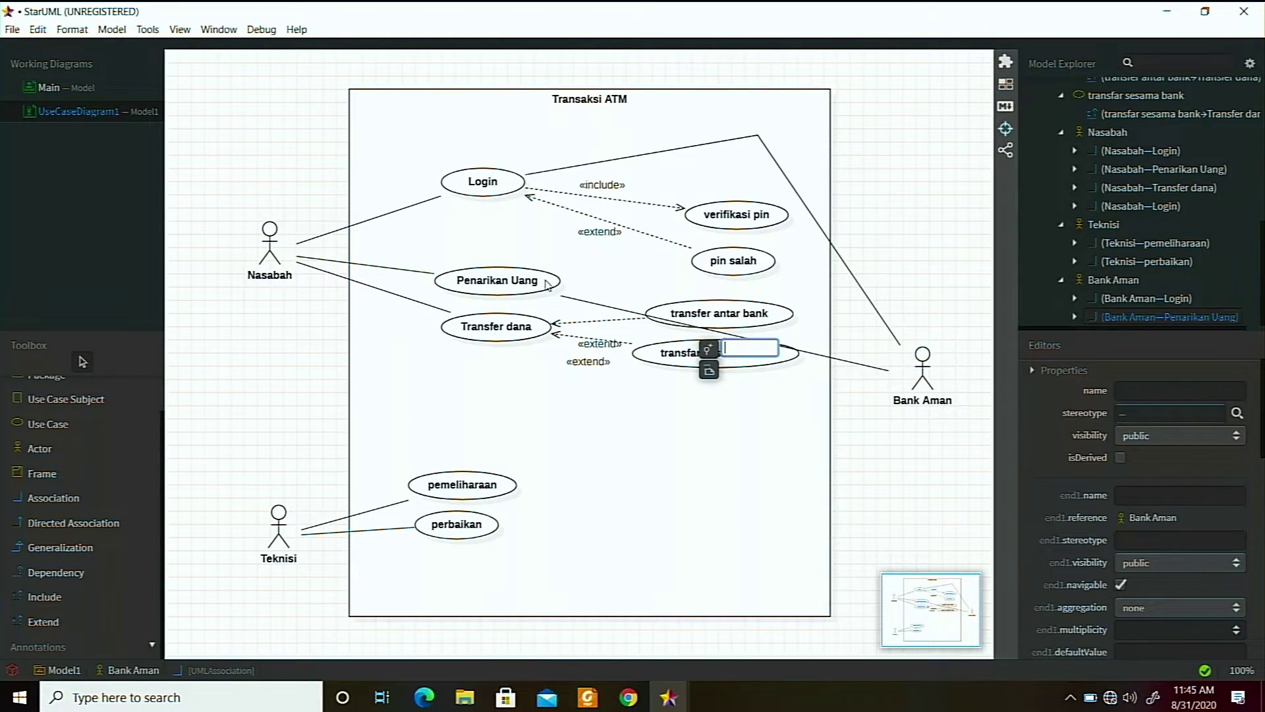
{"action": "left_click", "coordinate": [424, 497]}
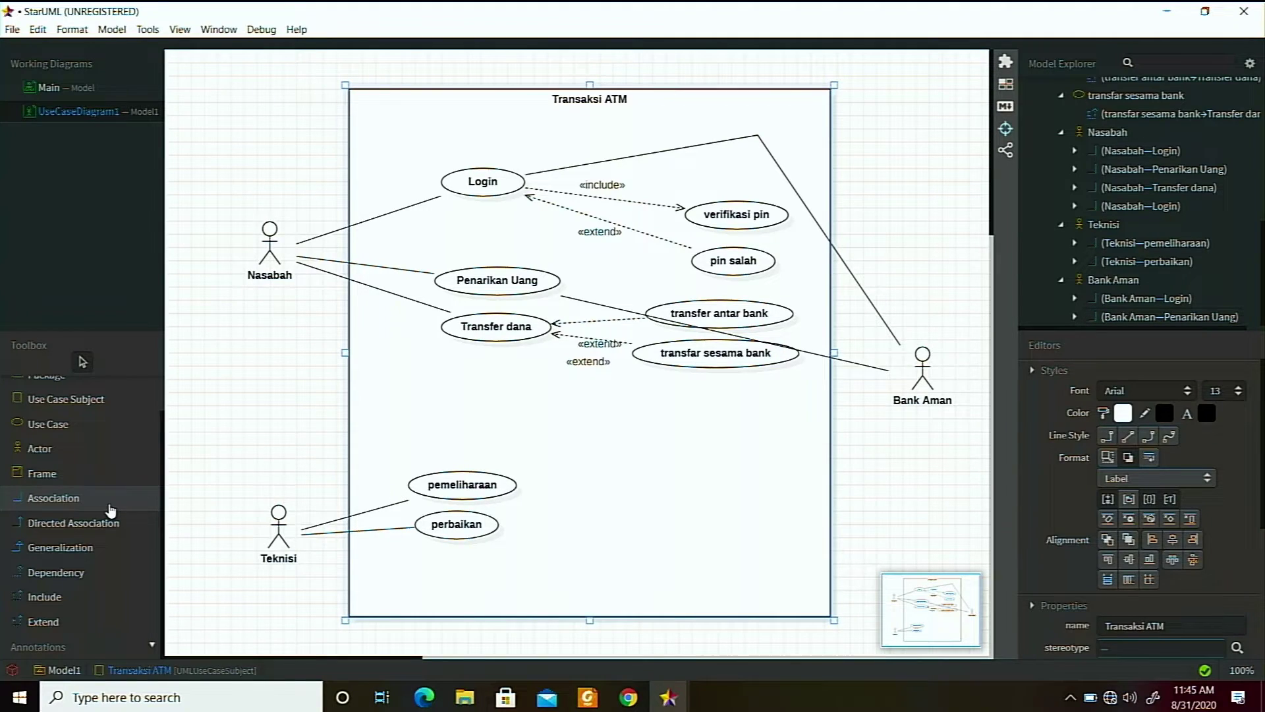
{"action": "left_click", "coordinate": [63, 498]}
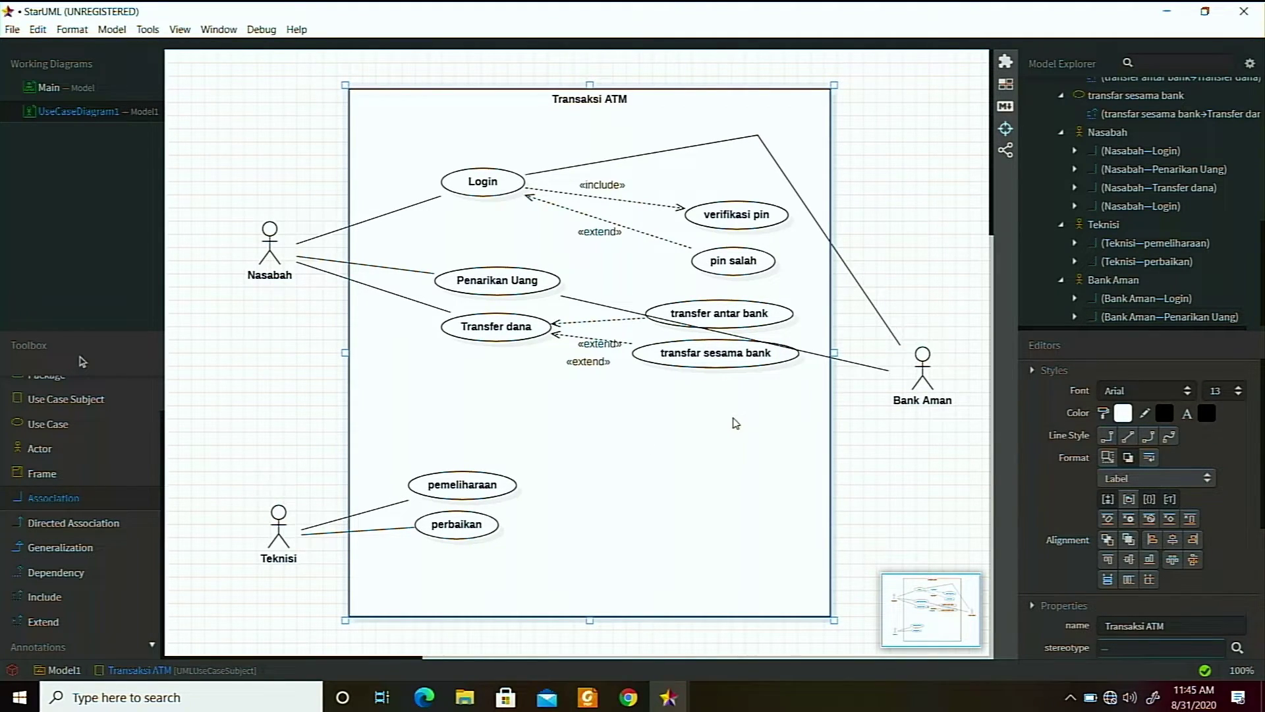
{"action": "left_click_drag", "start_coordinate": [922, 375], "coordinate": [509, 338]}
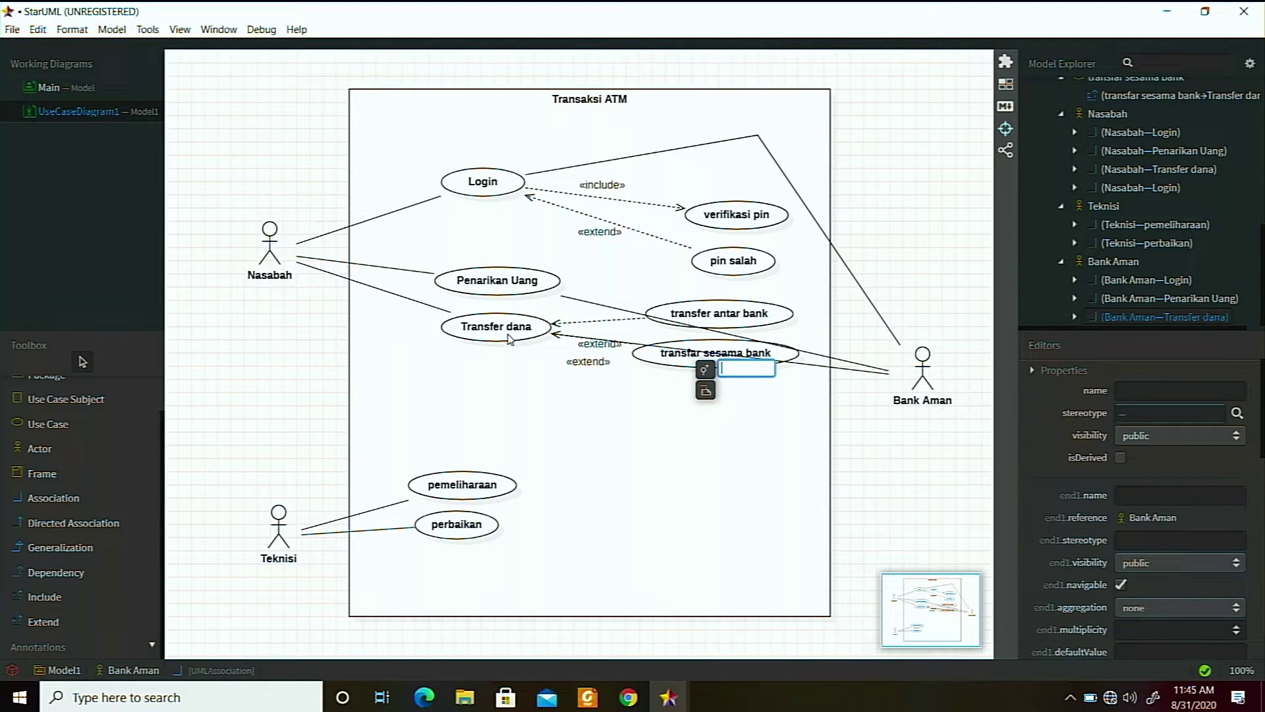
{"action": "left_click", "coordinate": [611, 466]}
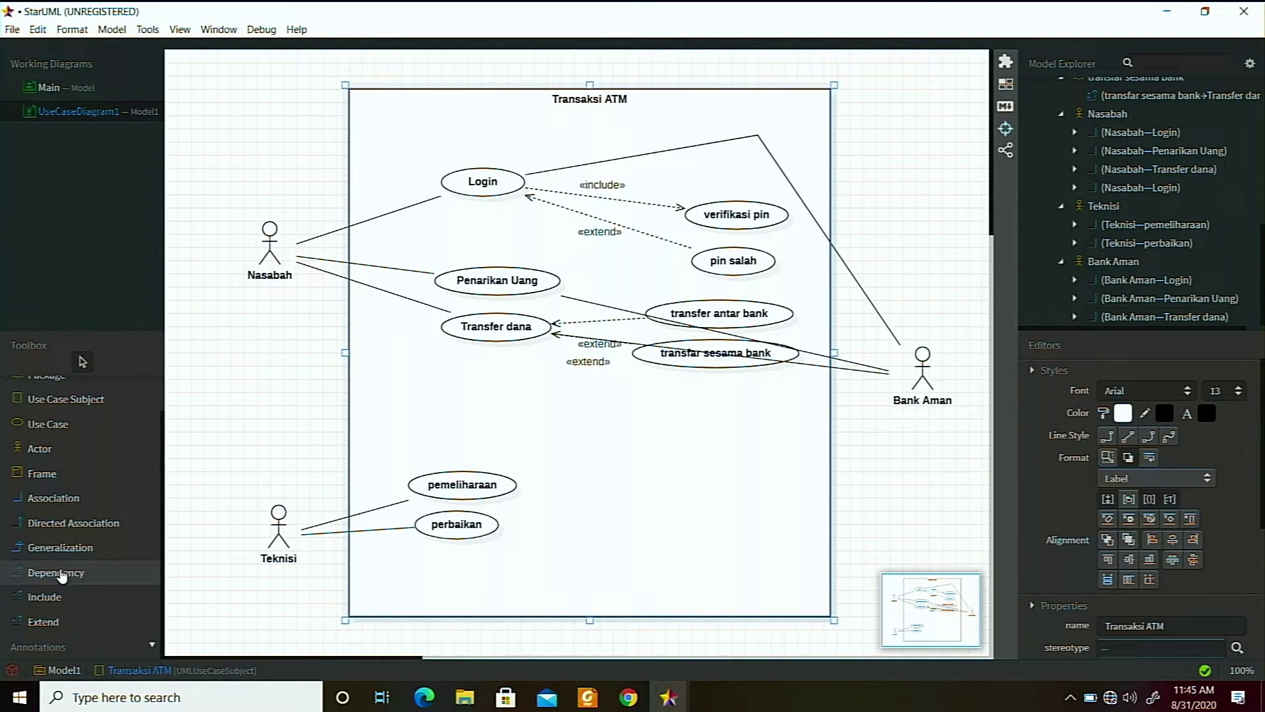
Draw plain associations from the Bank Aman actor to the pemeliharaan and perbaikan use cases.
{"action": "left_click", "coordinate": [55, 502]}
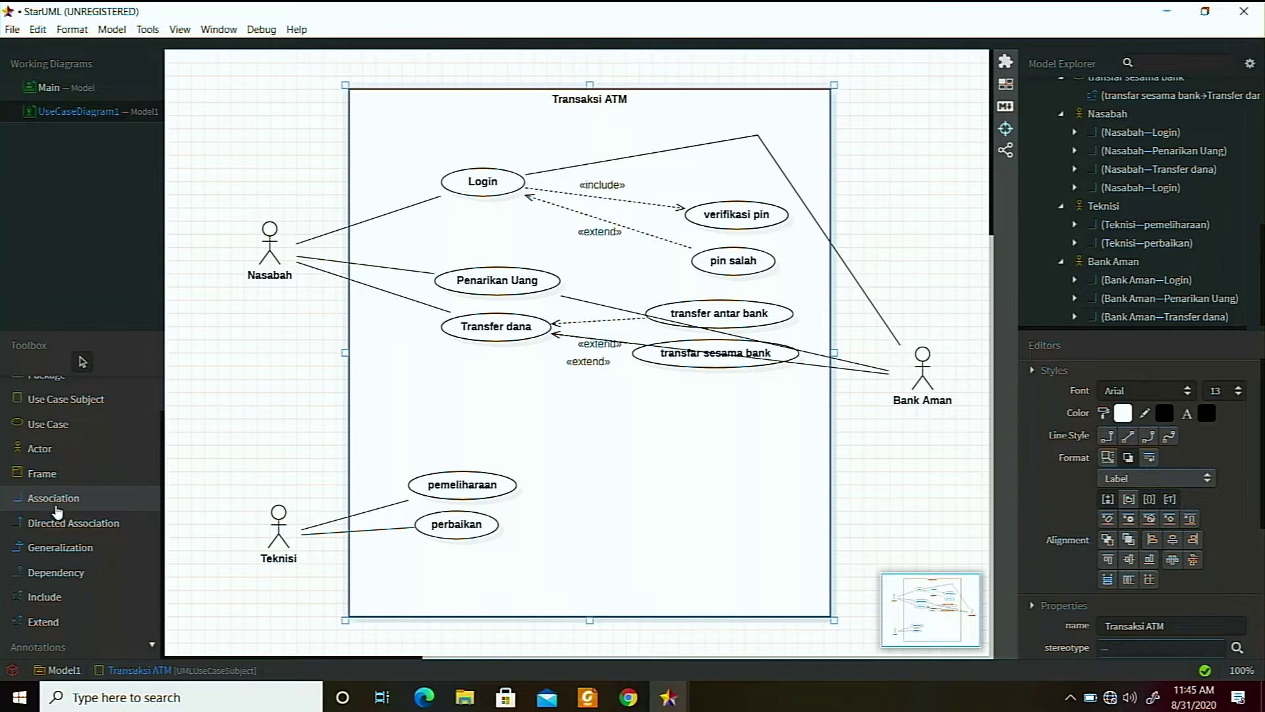
{"action": "left_click_drag", "start_coordinate": [928, 381], "coordinate": [500, 498]}
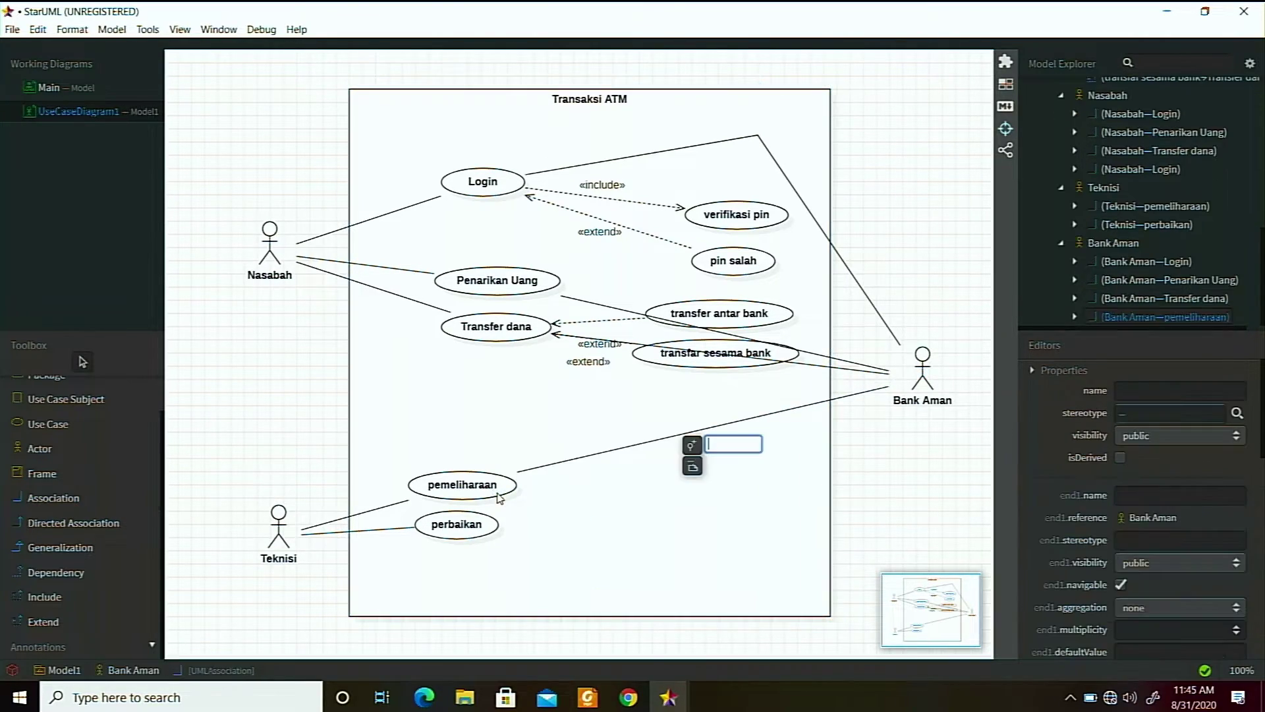
{"action": "left_click", "coordinate": [95, 507]}
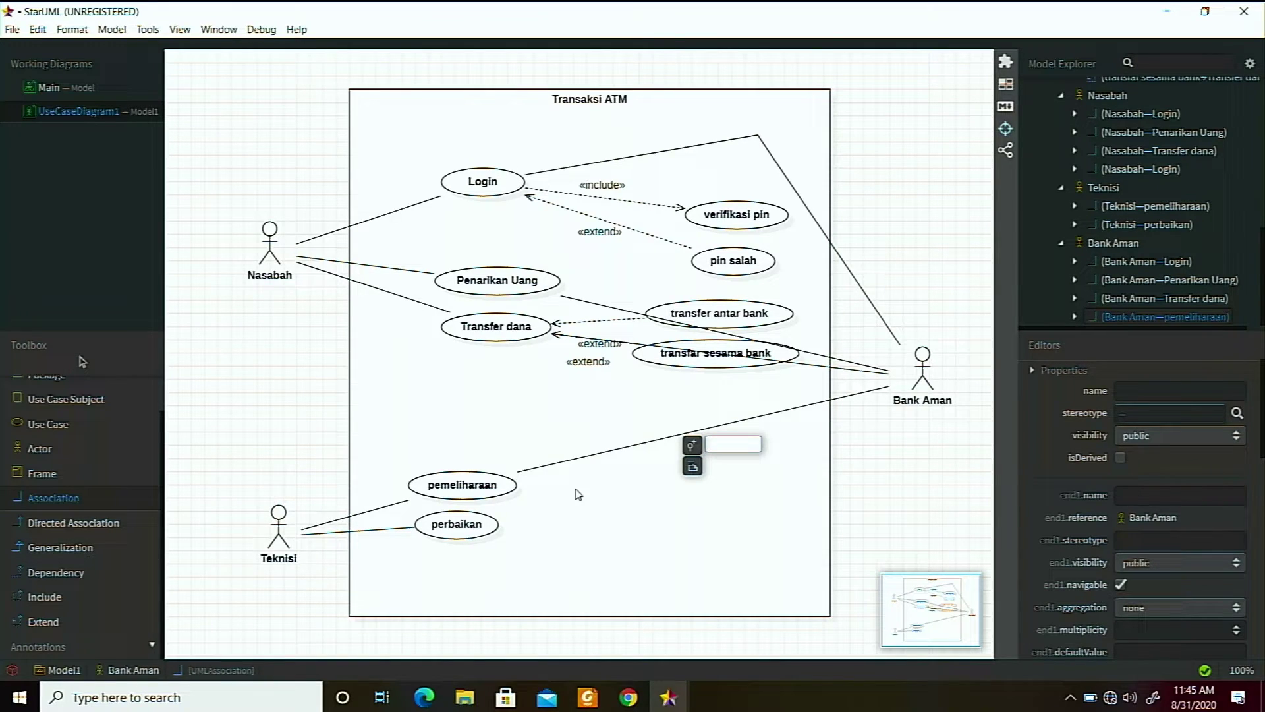
{"action": "left_click_drag", "start_coordinate": [929, 389], "coordinate": [454, 529]}
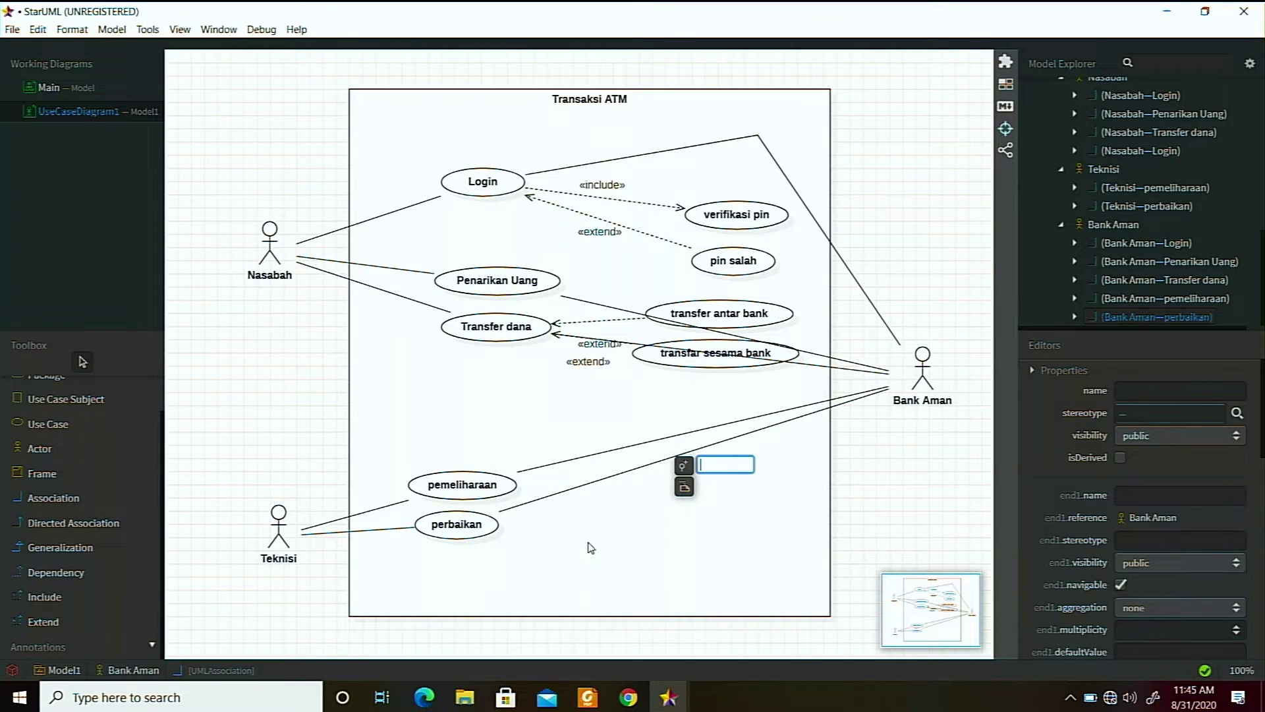
{"action": "left_click", "coordinate": [591, 547]}
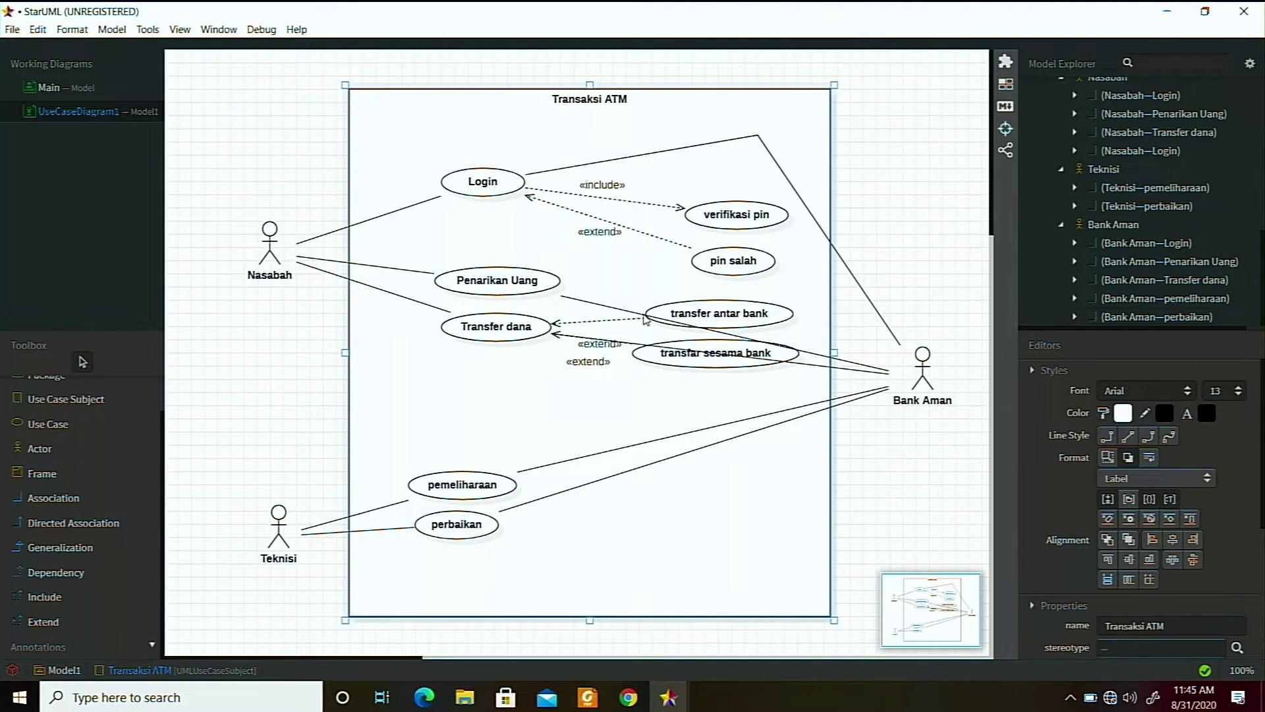
Delete the association line between Bank Aman and perbaikan and redraw it as a plain association.
{"action": "left_click", "coordinate": [664, 364]}
{"action": "left_click", "coordinate": [658, 462]}
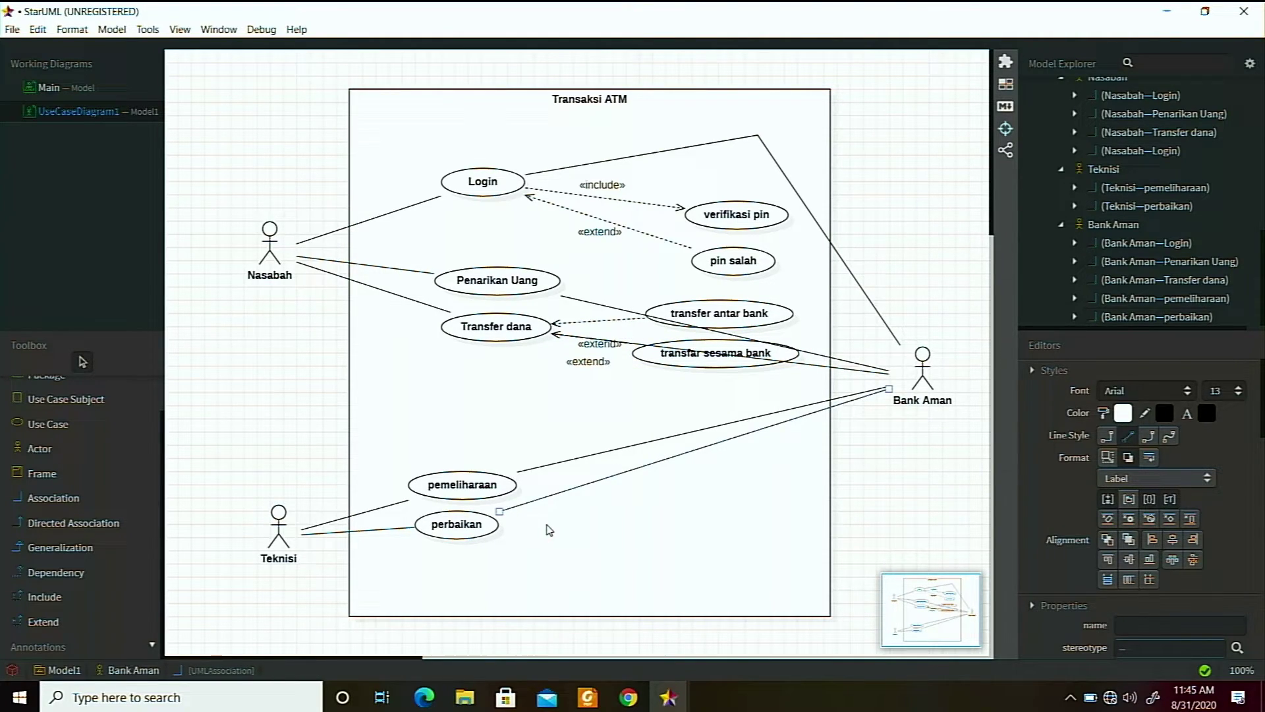
{"action": "key", "text": "Delete"}
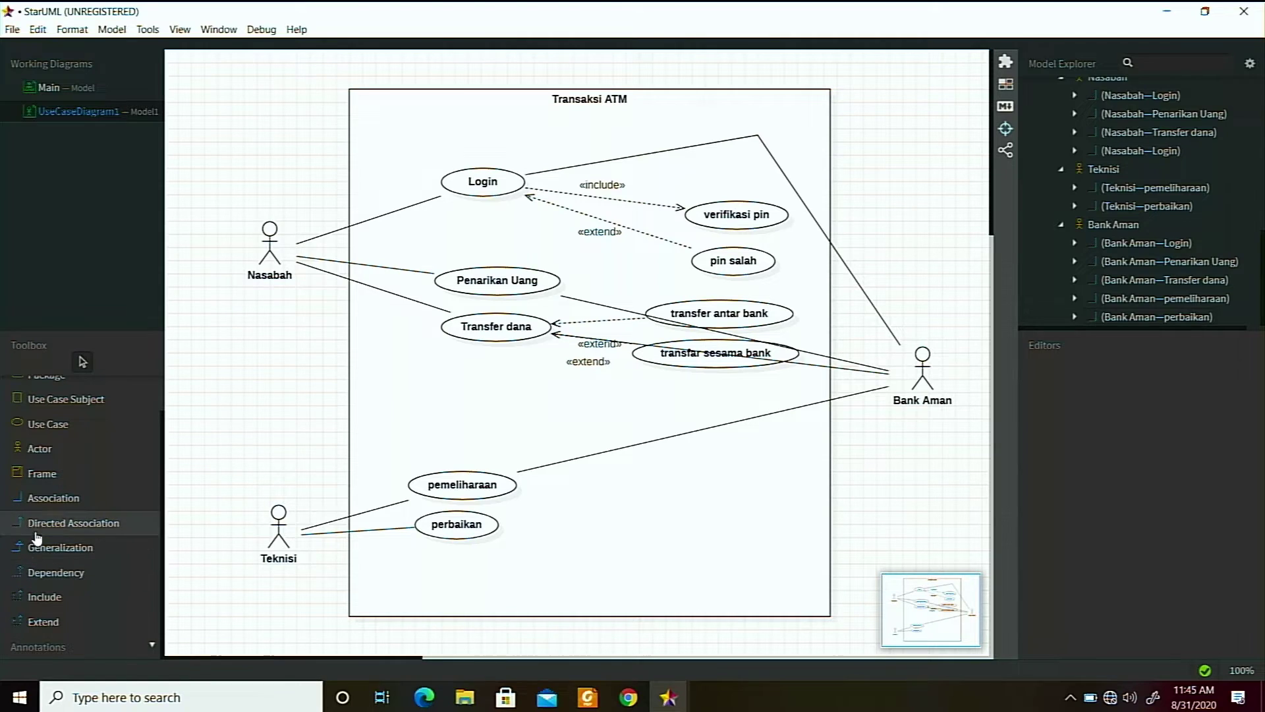
{"action": "left_click", "coordinate": [48, 501]}
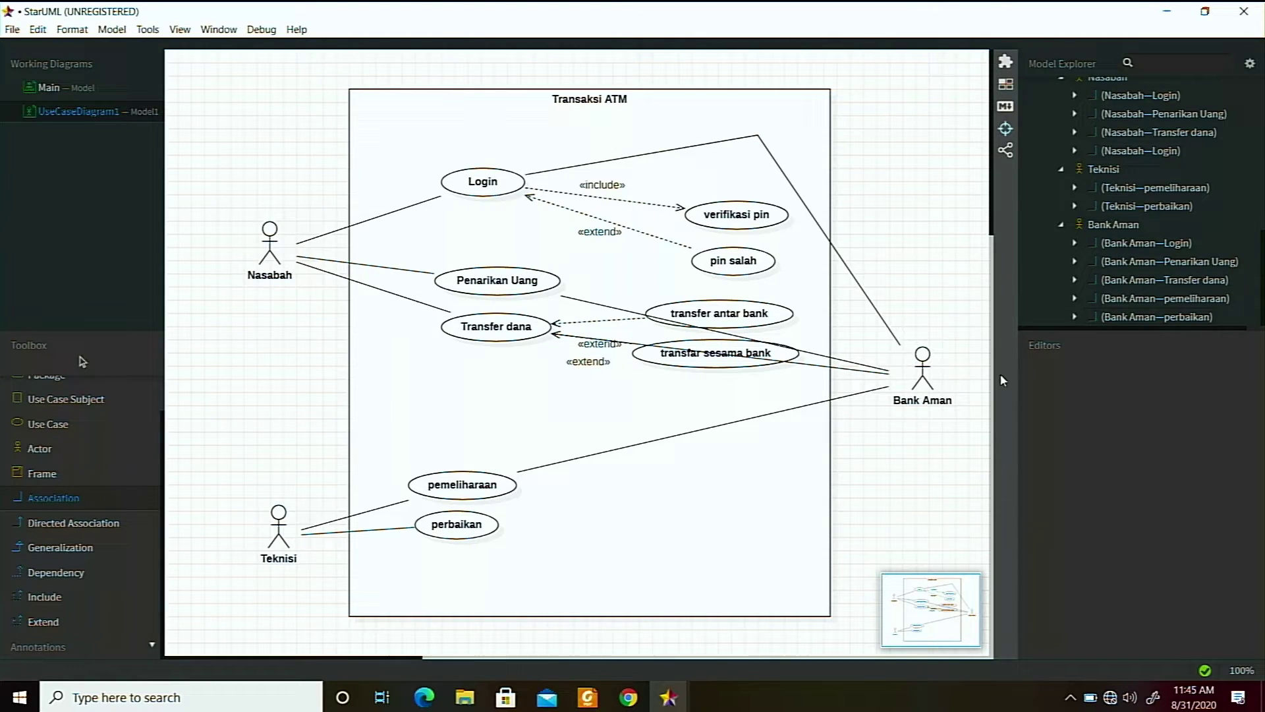
{"action": "left_click_drag", "start_coordinate": [928, 381], "coordinate": [480, 537]}
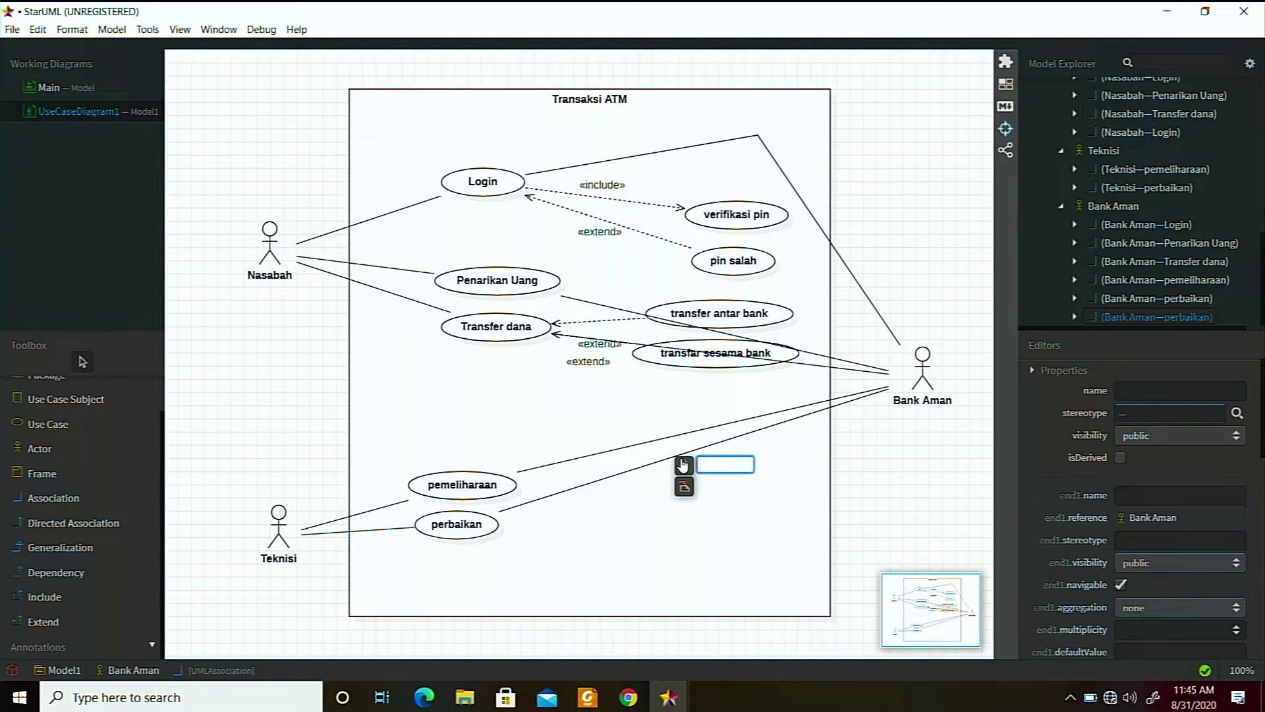
Bend the Bank Aman lines to perbaikan and pemeliharaan downward so each leaves its use case nearly horizontally.
{"action": "left_click_drag", "start_coordinate": [659, 469], "coordinate": [681, 524]}
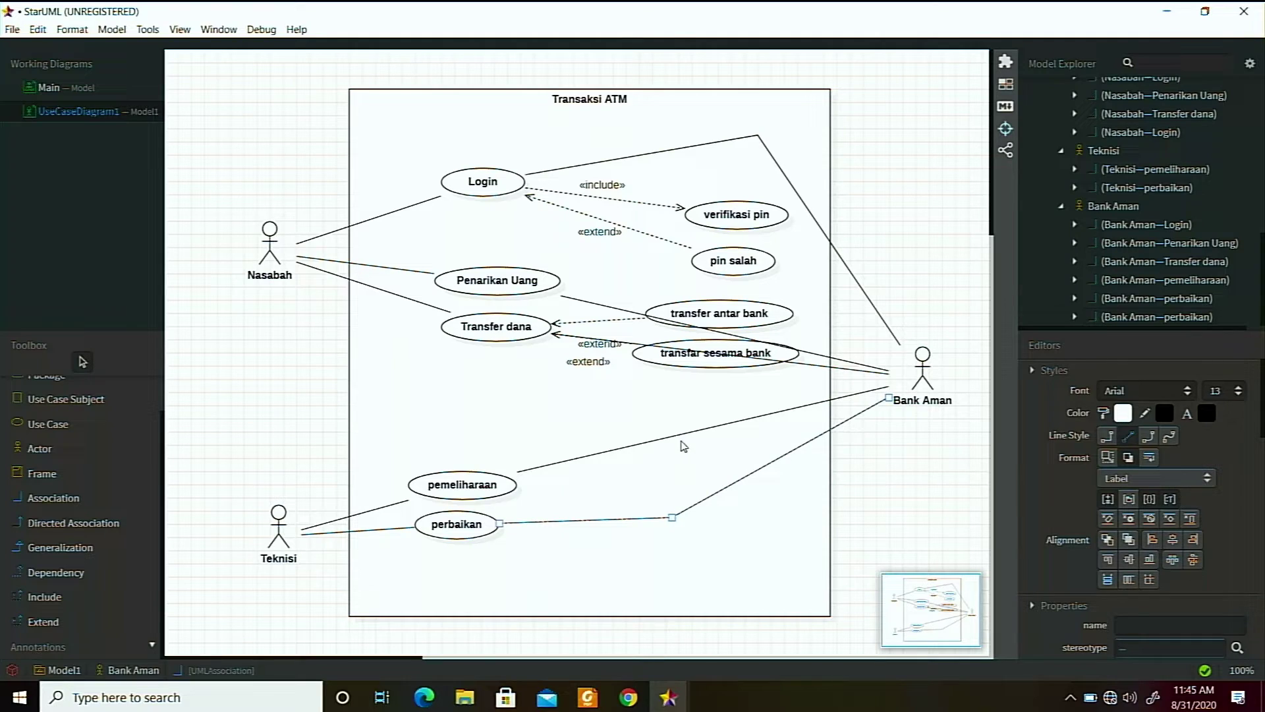
{"action": "left_click_drag", "start_coordinate": [683, 439], "coordinate": [681, 491]}
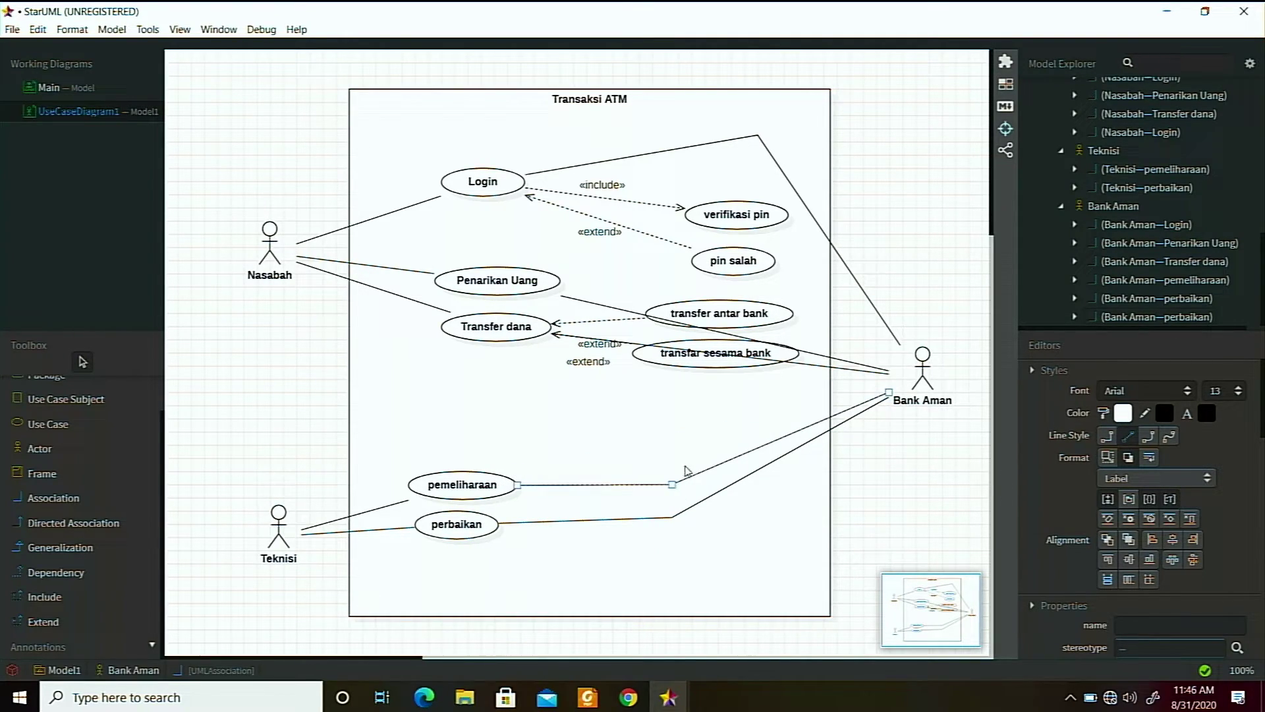
{"action": "left_click", "coordinate": [671, 394]}
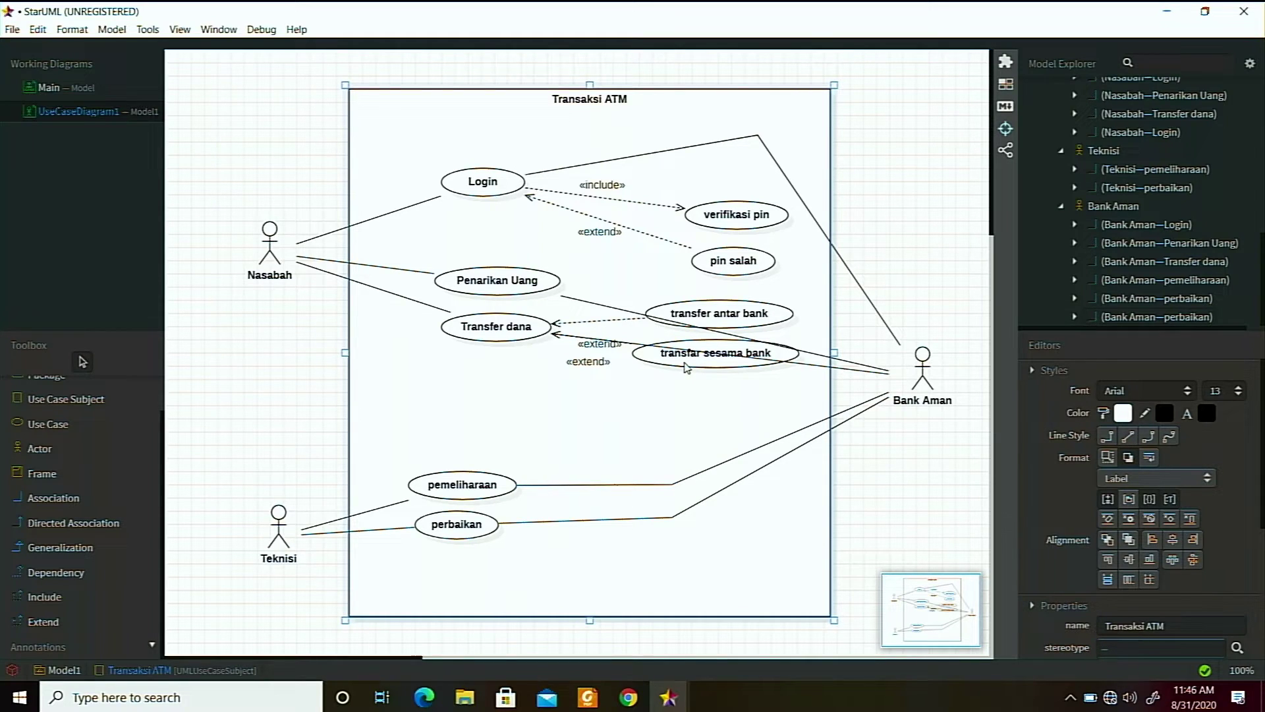
Move transfar sesama bank and transfer antar bank down, stacked below the Bank Aman–Transfer dana association line.
{"action": "left_click_drag", "start_coordinate": [679, 364], "coordinate": [674, 440]}
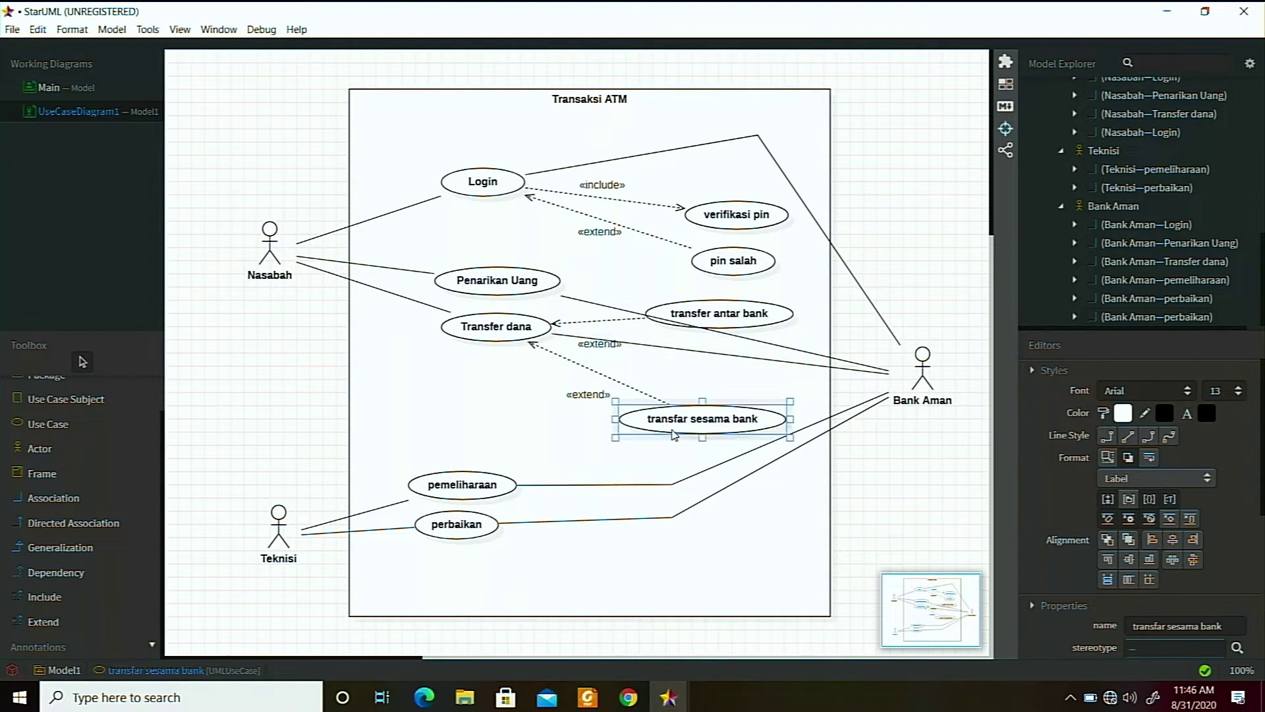
{"action": "left_click", "coordinate": [713, 315]}
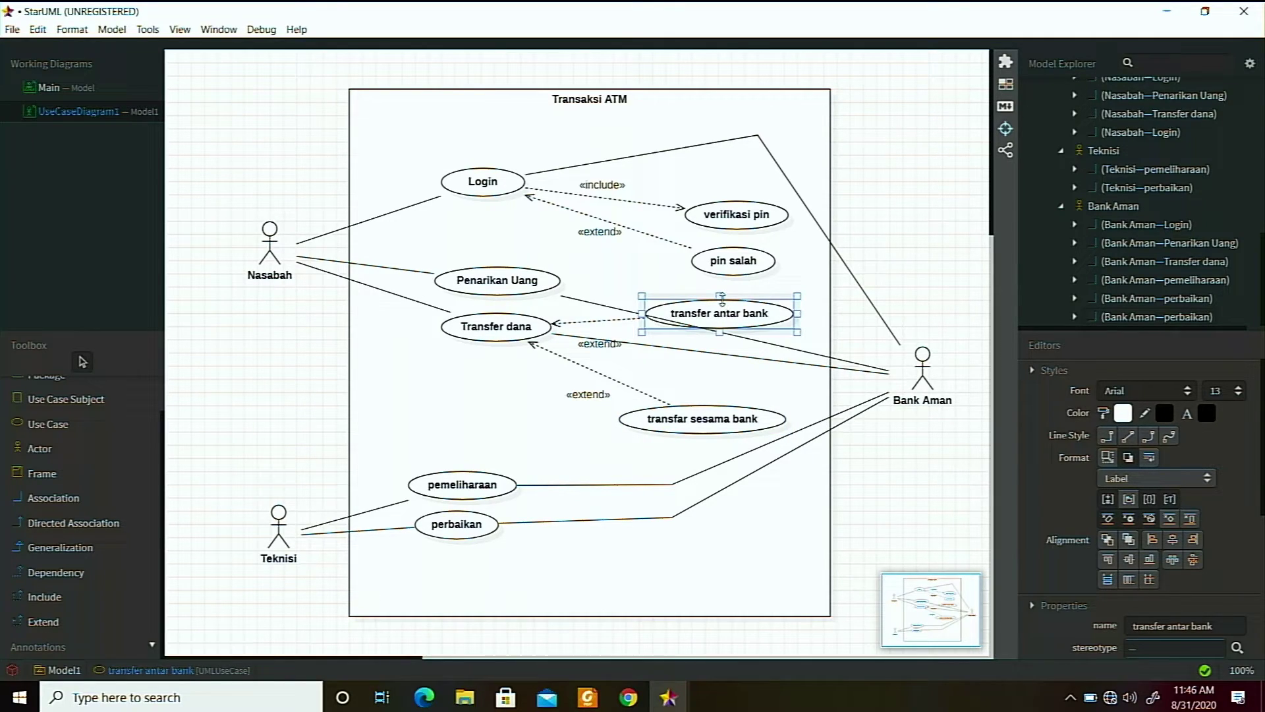
{"action": "left_click_drag", "start_coordinate": [722, 307], "coordinate": [720, 378]}
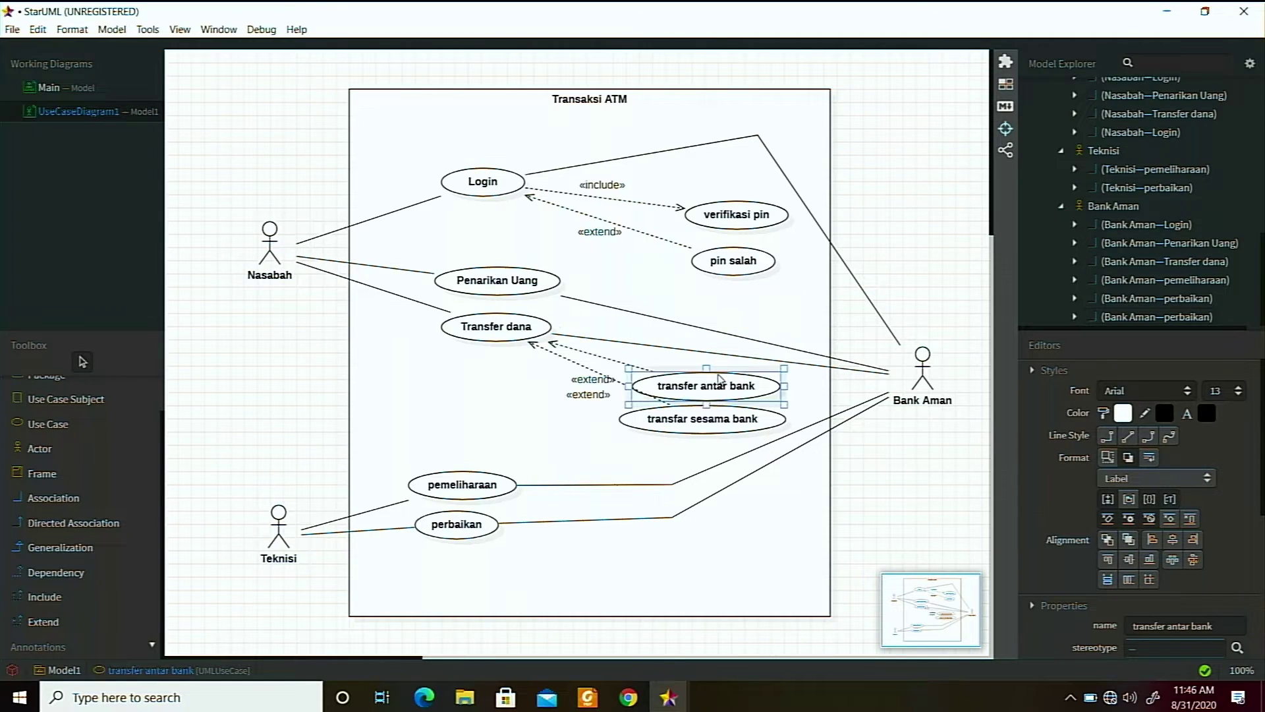
Move the extend label of transfer antar bank–Transfer dana just above its dashed line.
{"action": "left_click", "coordinate": [559, 402]}
{"action": "left_click_drag", "start_coordinate": [578, 388], "coordinate": [609, 362]}
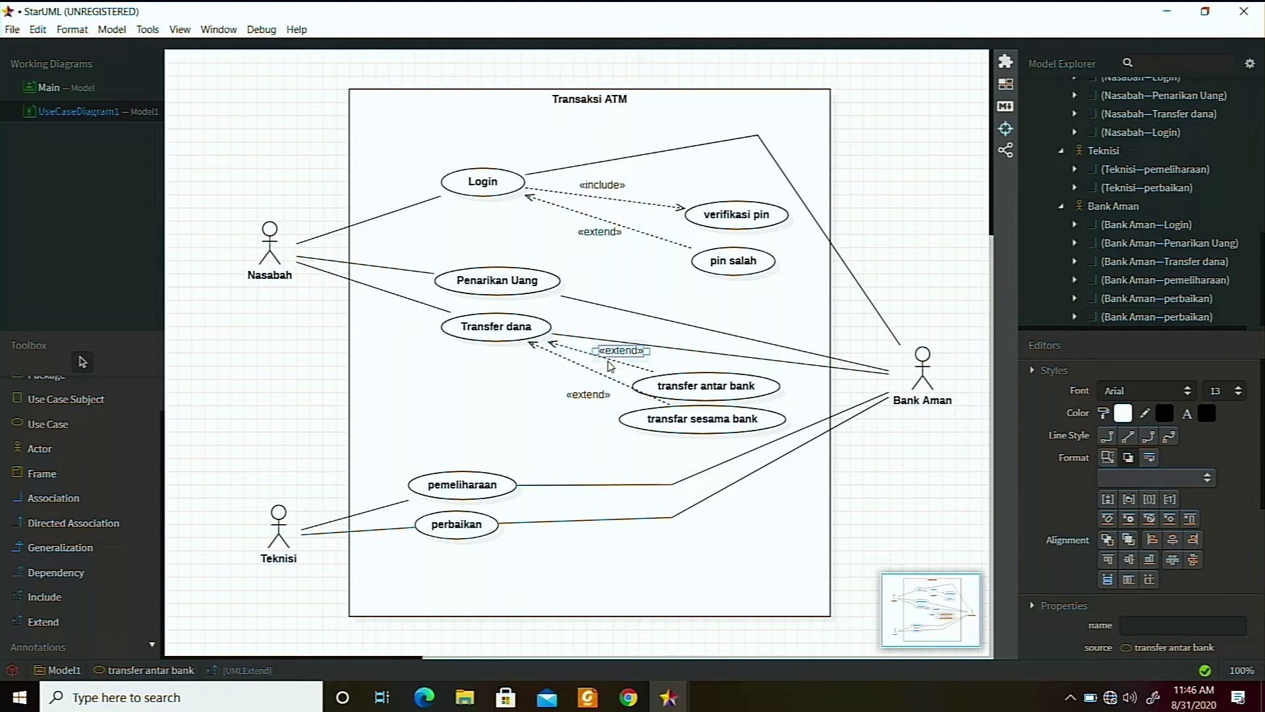
{"action": "left_click", "coordinate": [698, 310]}
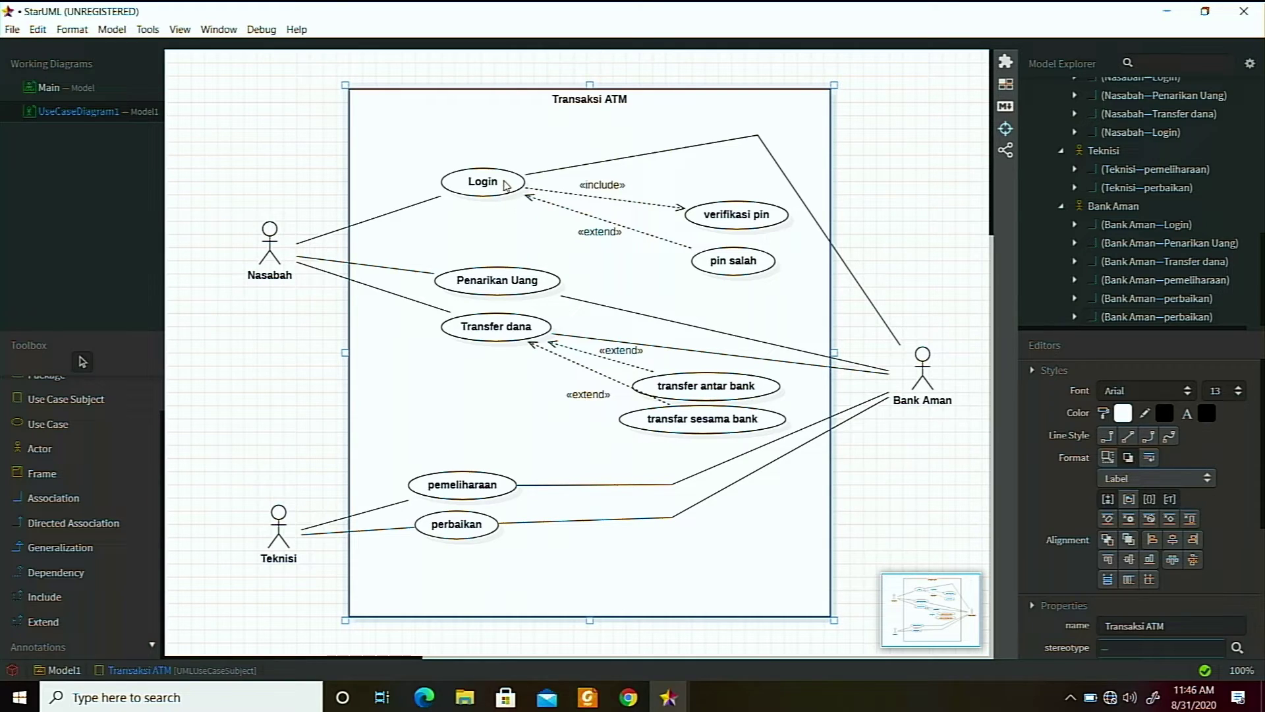
{"action": "mouse_move", "coordinate": [597, 233]}
{"action": "left_mouse_down"}
{"action": "mouse_move", "coordinate": [642, 189]}
{"action": "mouse_move", "coordinate": [601, 237]}
{"action": "left_mouse_up"}
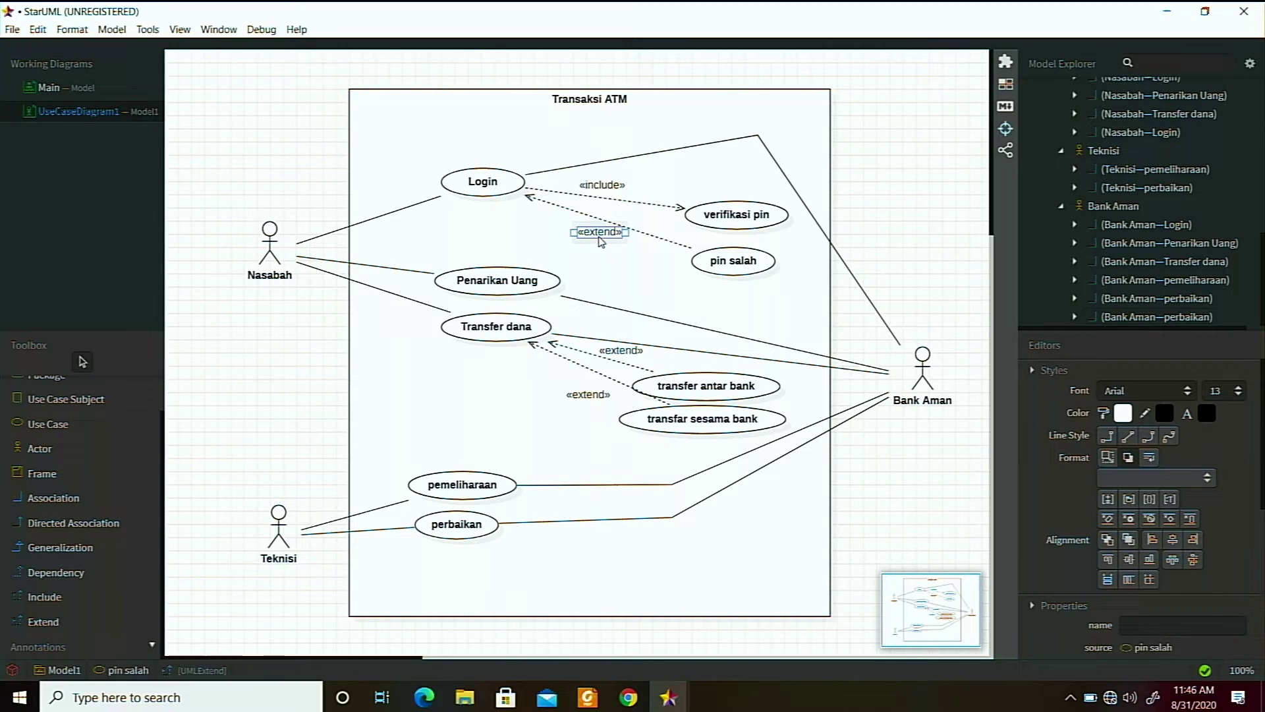
{"action": "left_click", "coordinate": [539, 247]}
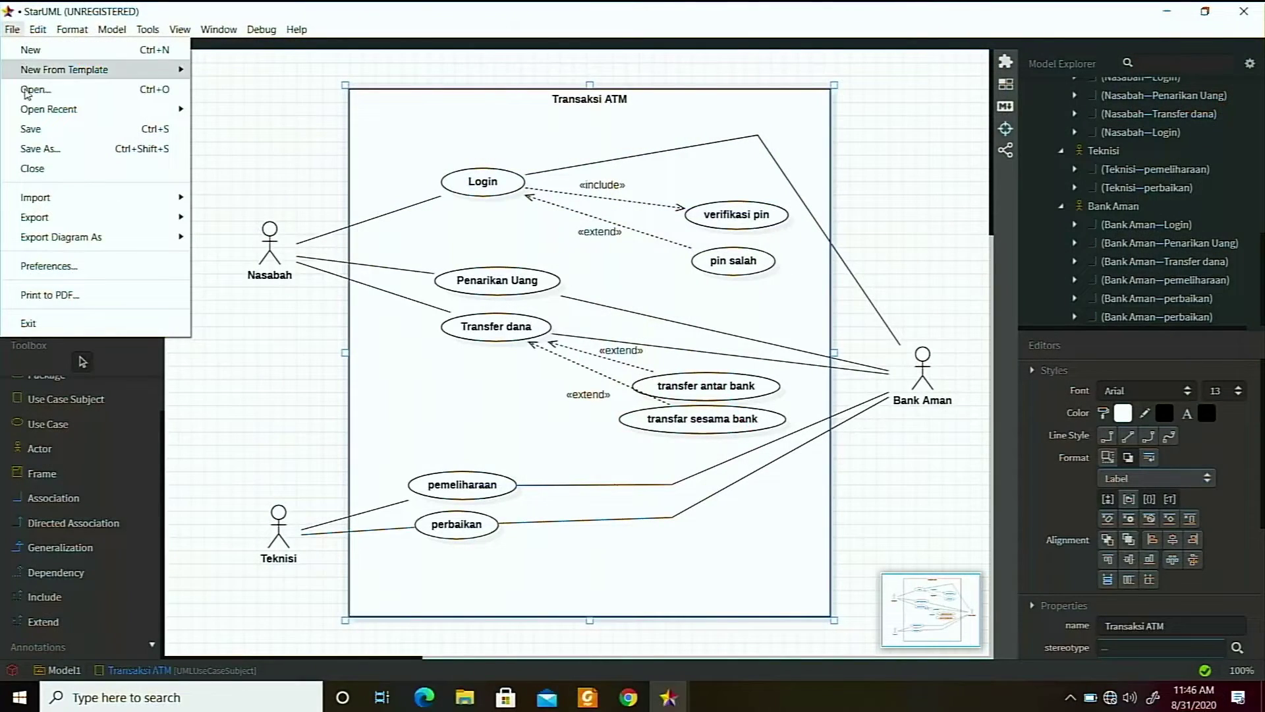
Save the project as coba1 in the PPL folder, keeping the Models file type.
{"action": "left_click", "coordinate": [28, 128]}
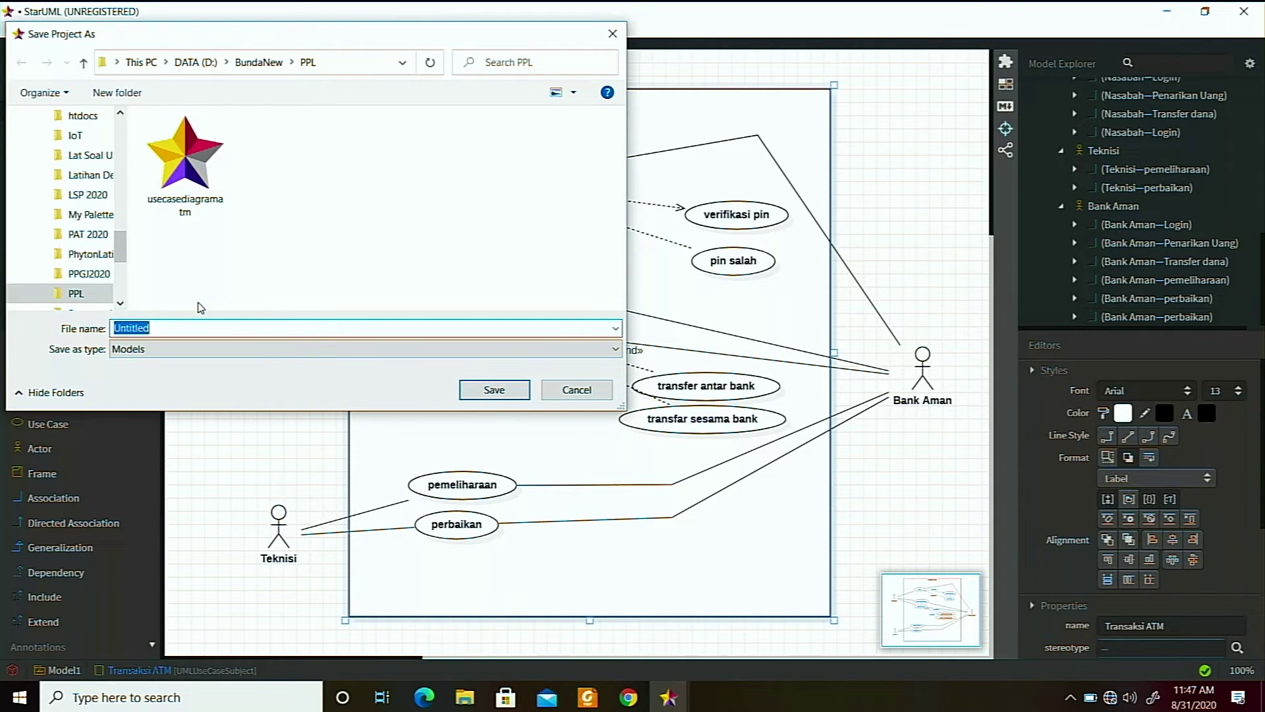
{"action": "type", "text": "coba1"}
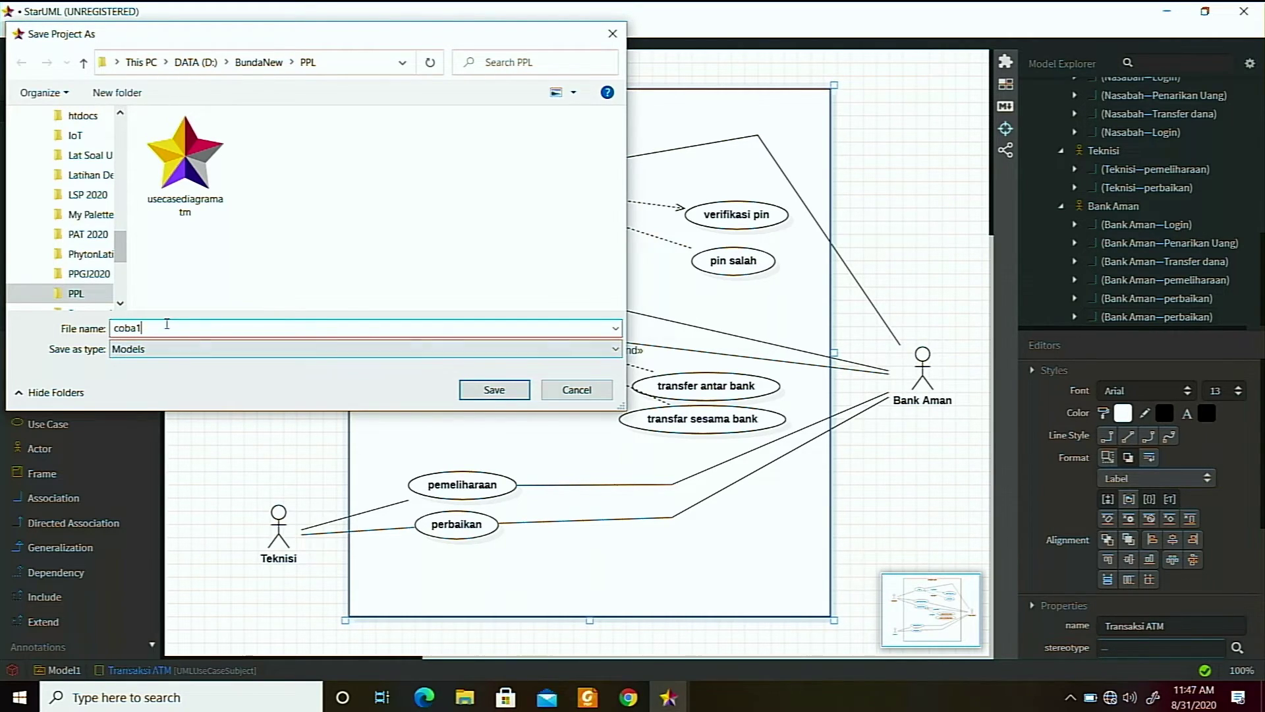
{"action": "left_click", "coordinate": [139, 354]}
{"action": "left_click", "coordinate": [139, 361]}
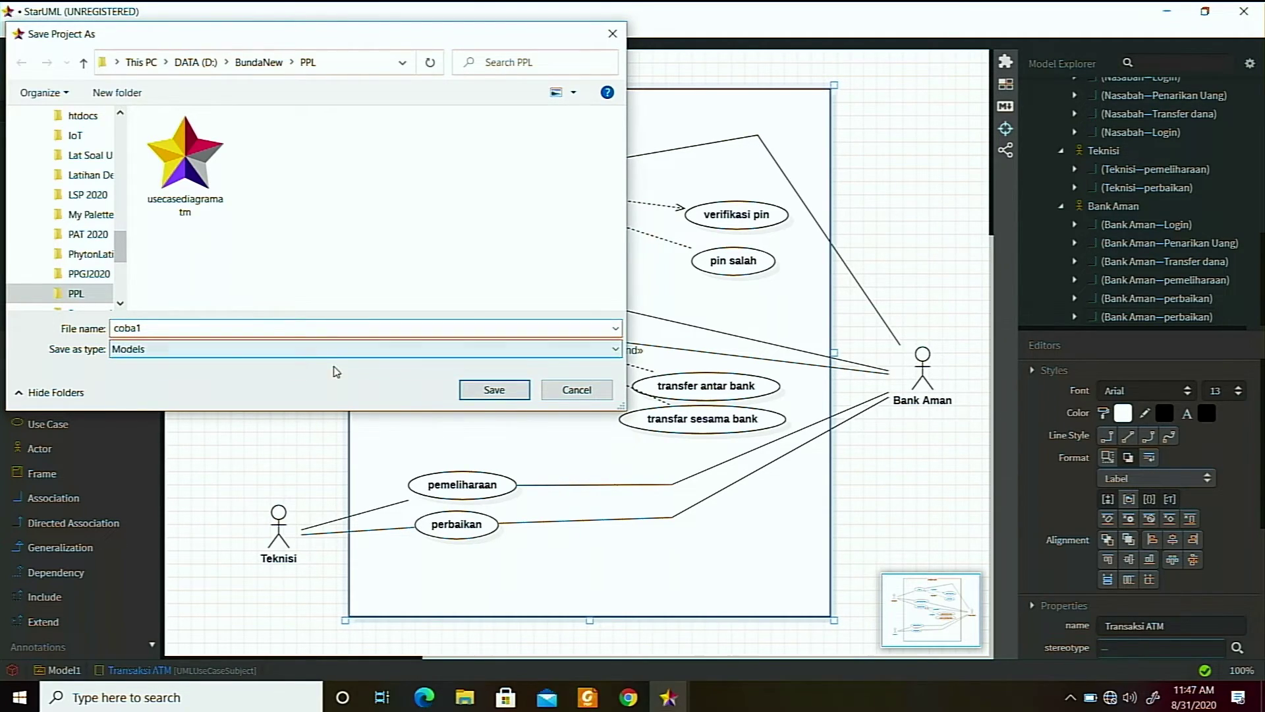
{"action": "left_click", "coordinate": [495, 390]}
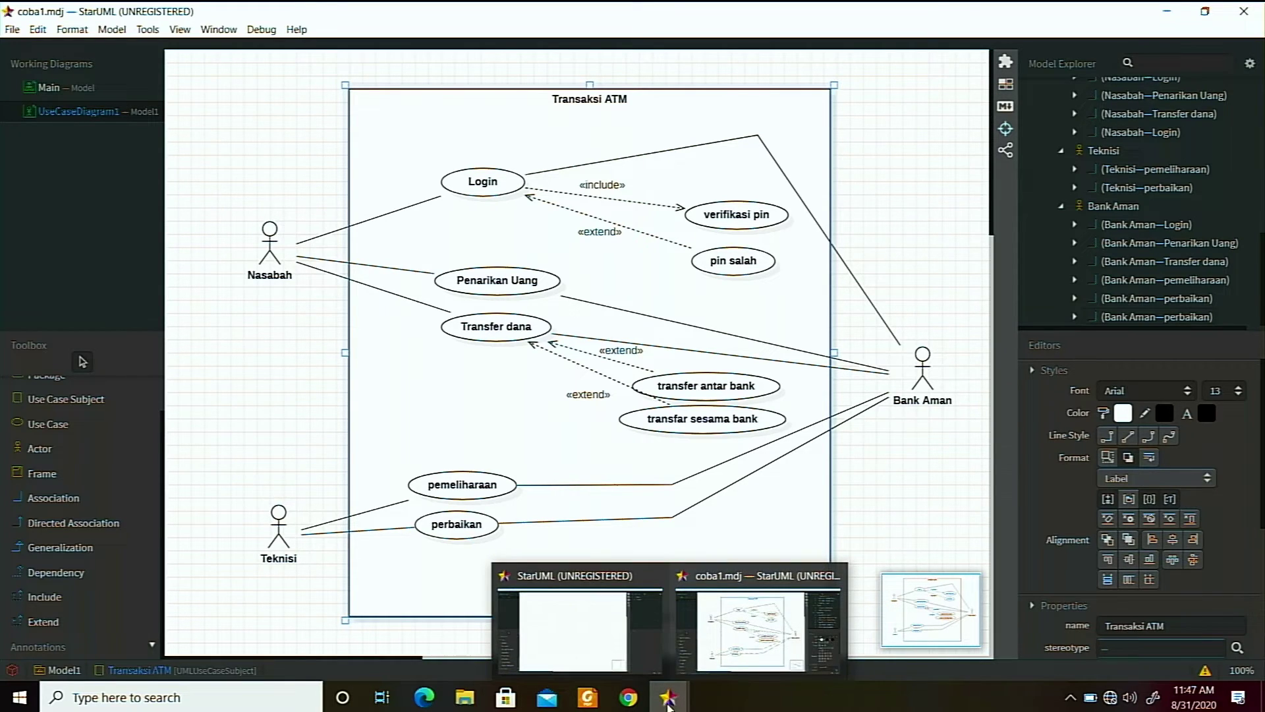
{"action": "left_click", "coordinate": [337, 486]}
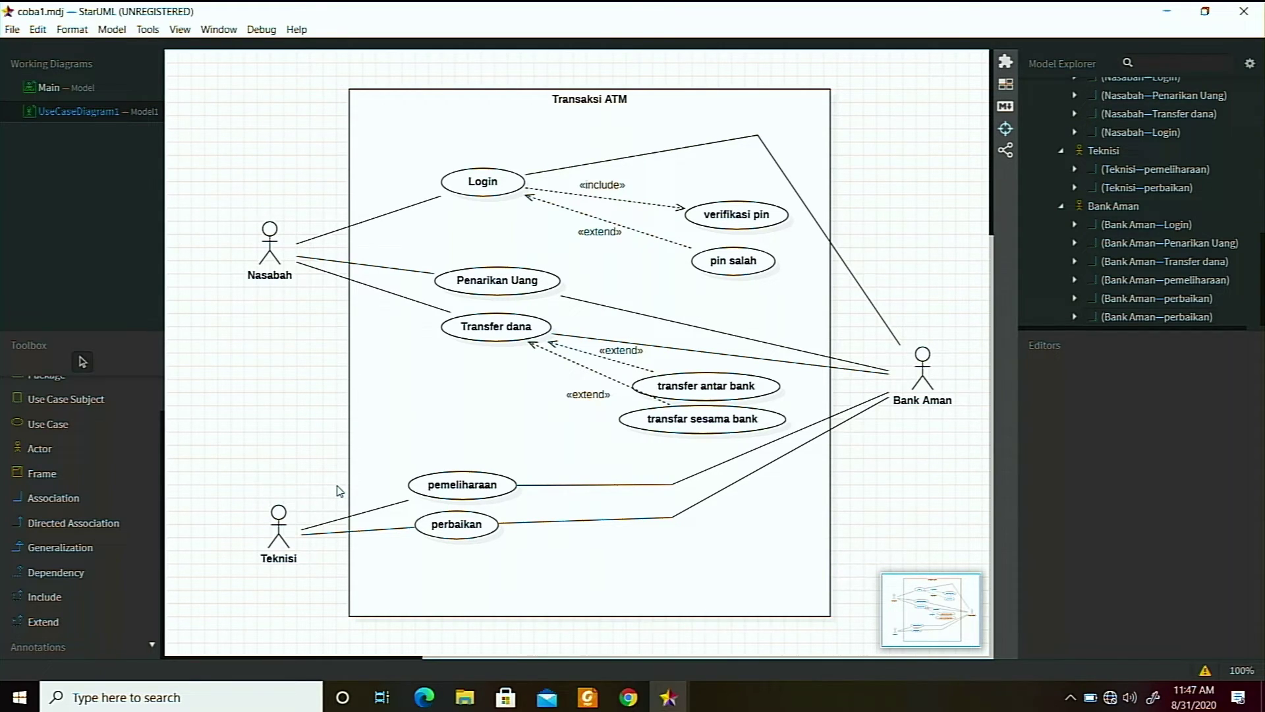
Export the diagram as a JPEG image named UseCaseDiagram1 in the PPL folder.
{"action": "left_click", "coordinate": [17, 30]}
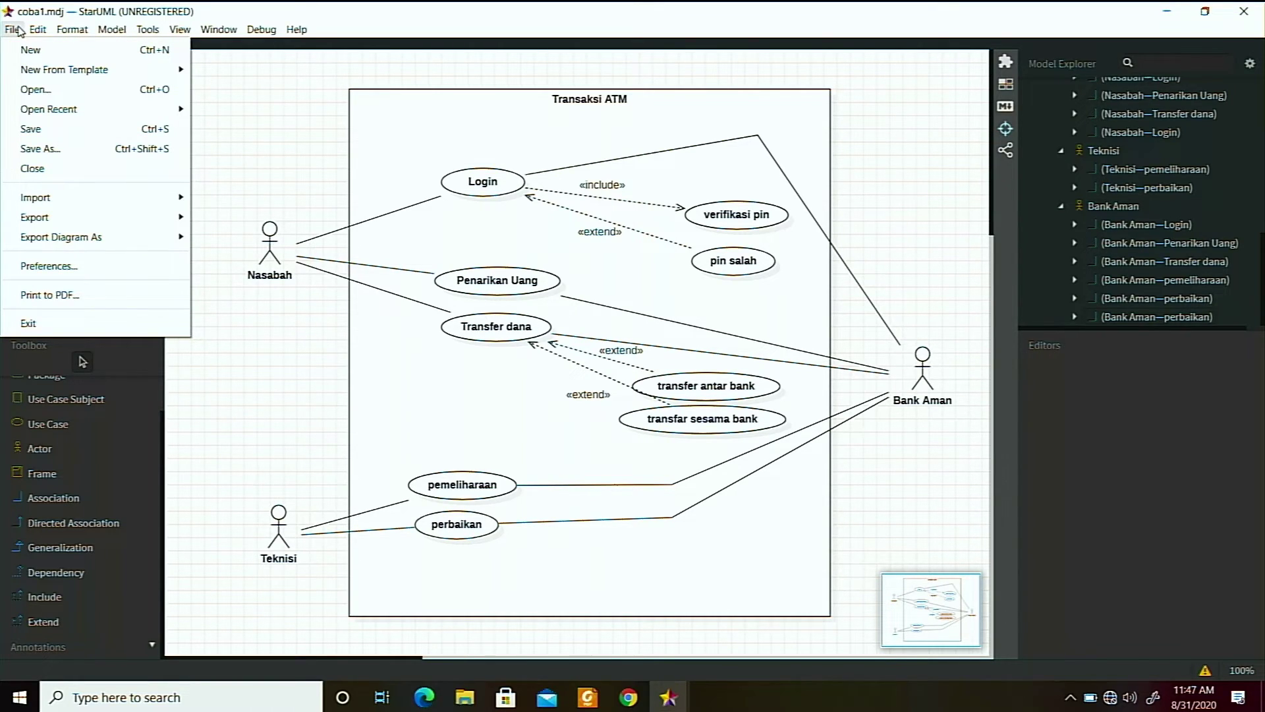
{"action": "mouse_move", "coordinate": [78, 221]}
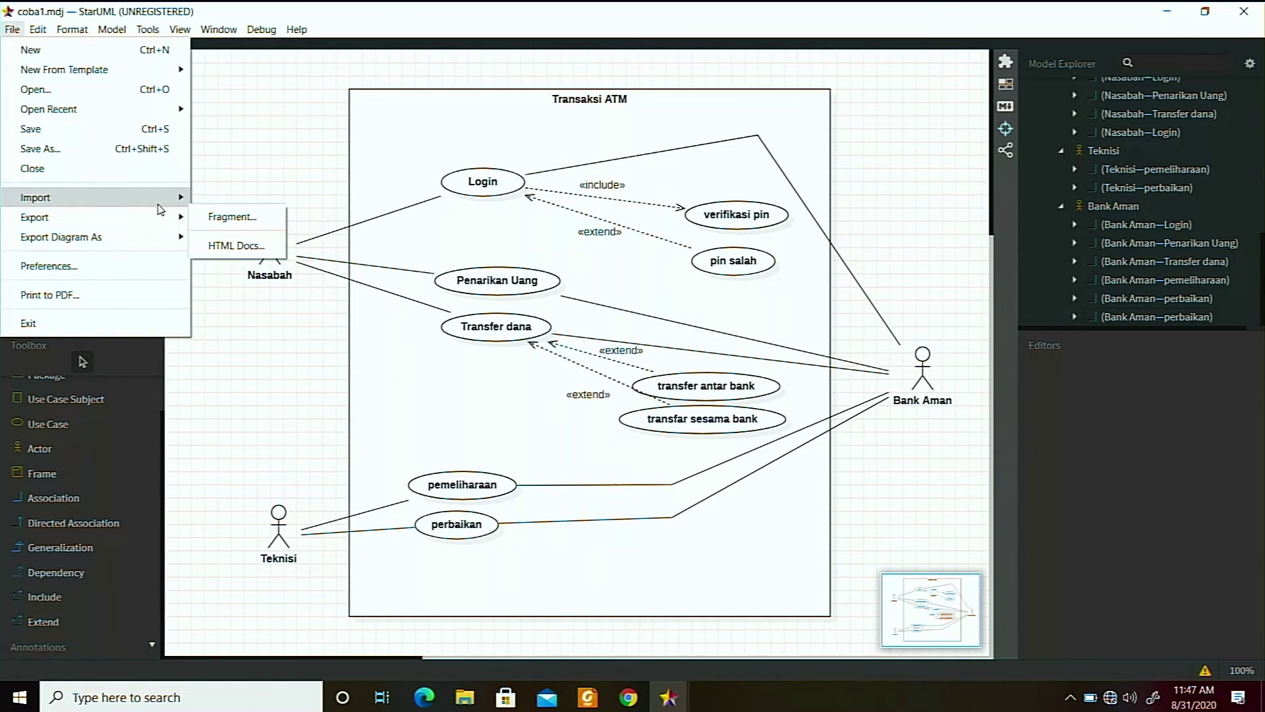
{"action": "mouse_move", "coordinate": [131, 240]}
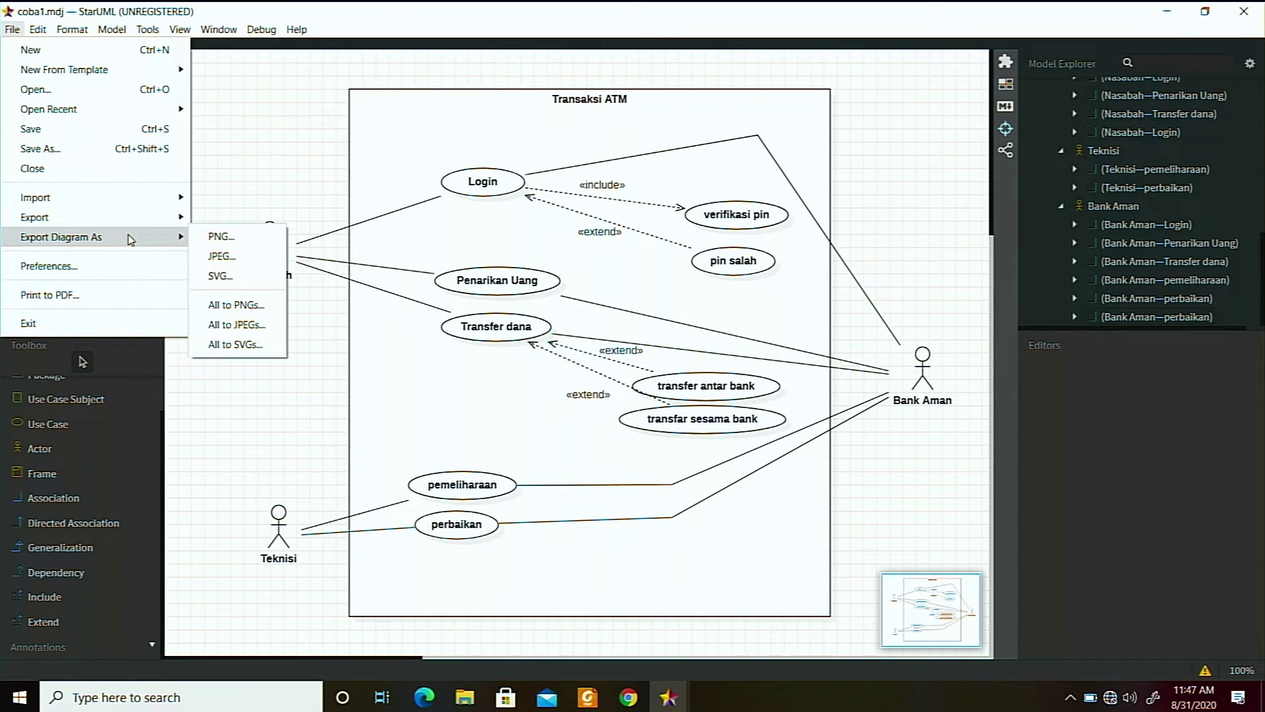
{"action": "left_click", "coordinate": [226, 257]}
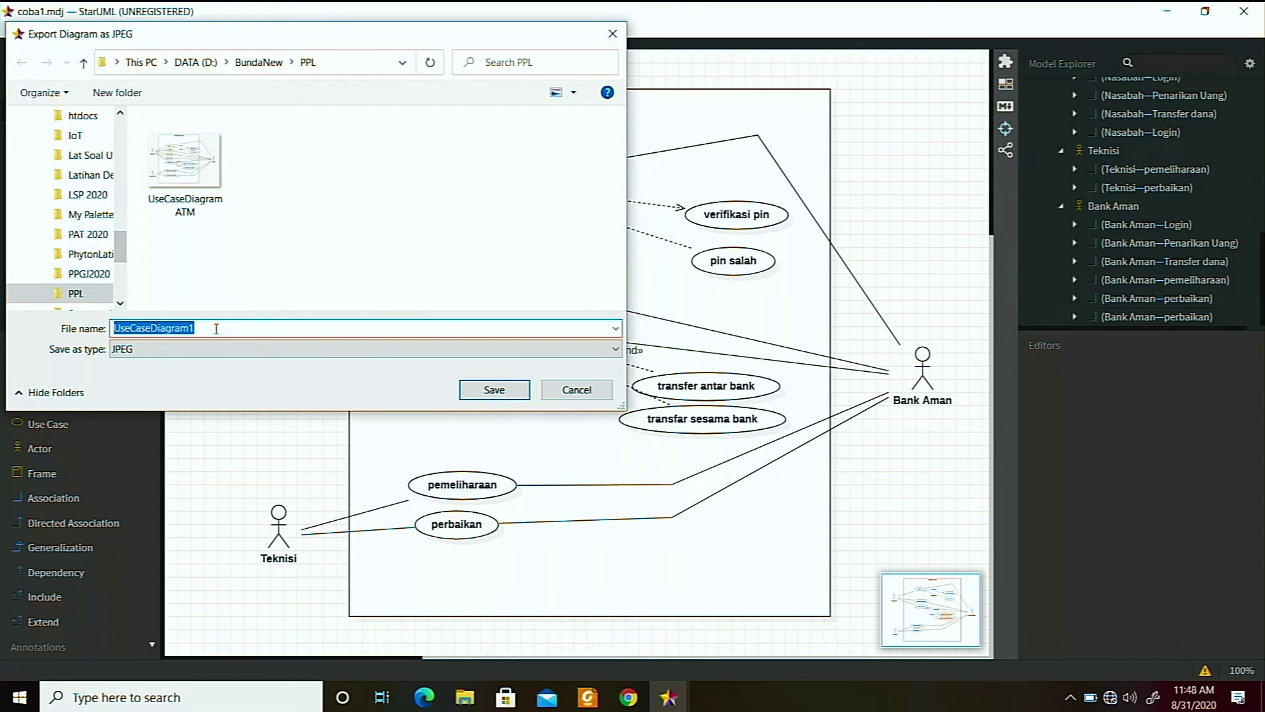
{"action": "left_click", "coordinate": [494, 389]}
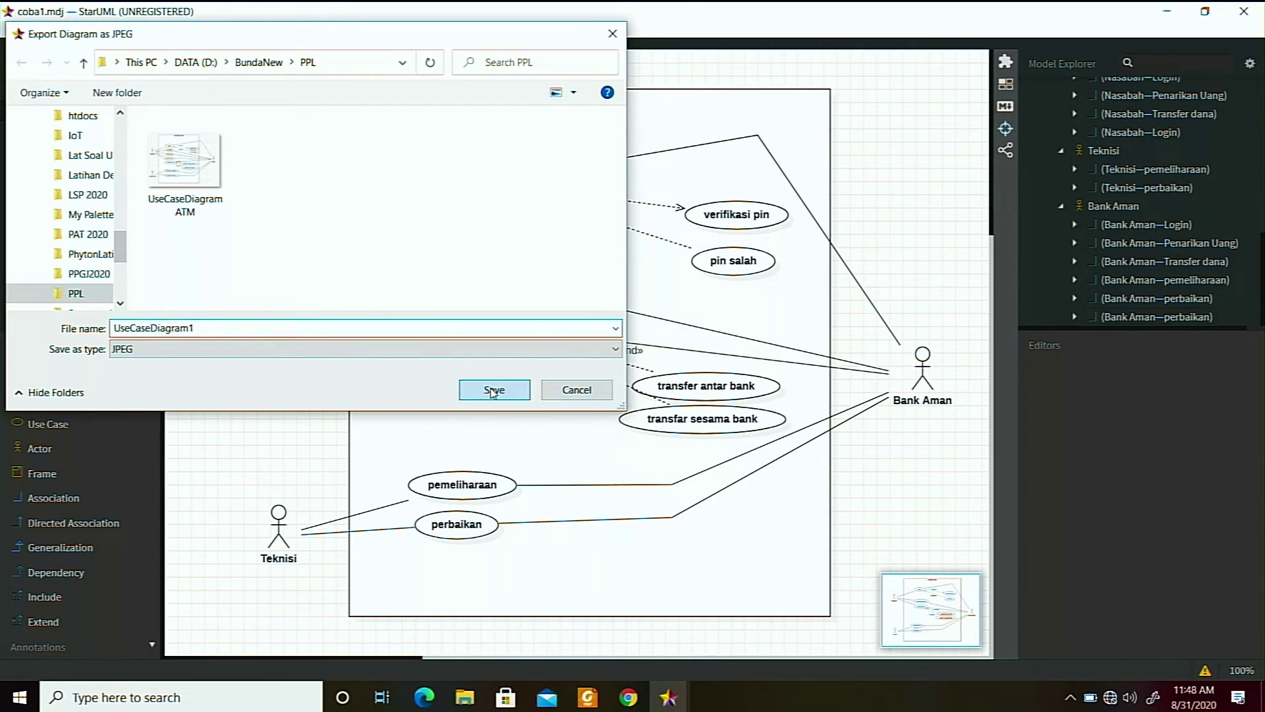